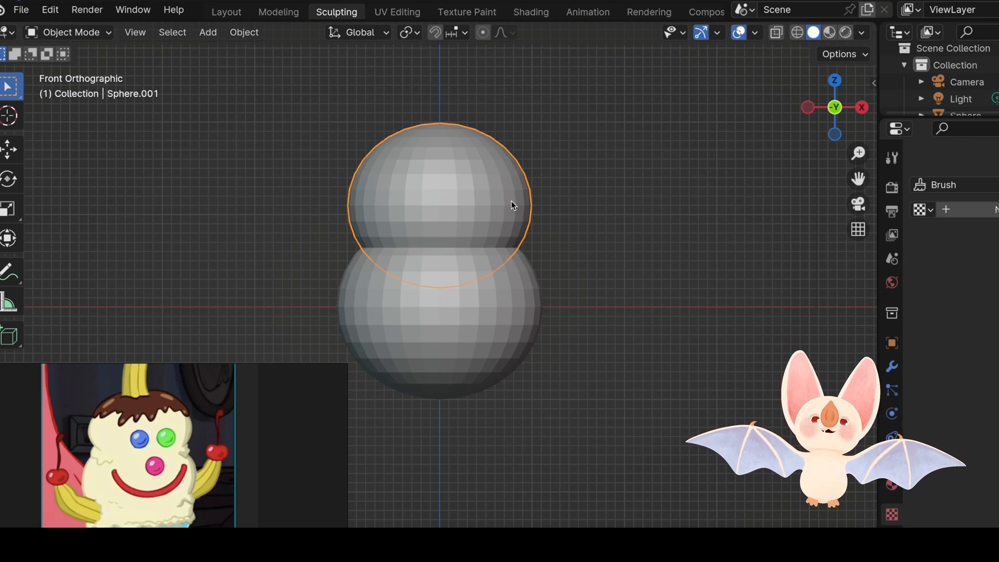
Squash the upper sphere along the Z axis and remesh the combined spheres with a 0.05 m voxel size
key("s")
key("z")
left_click(565, 202)
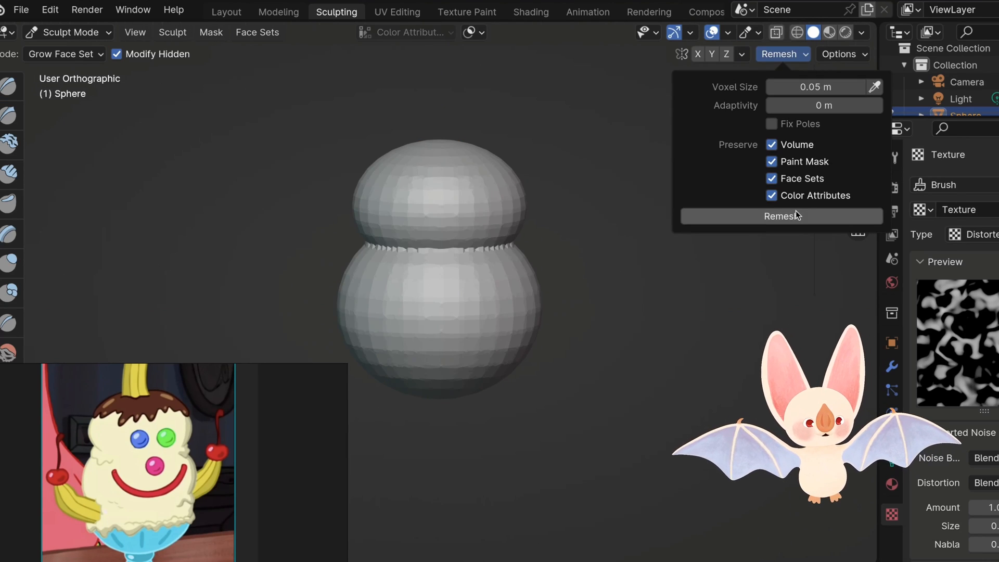
left_click(796, 215)
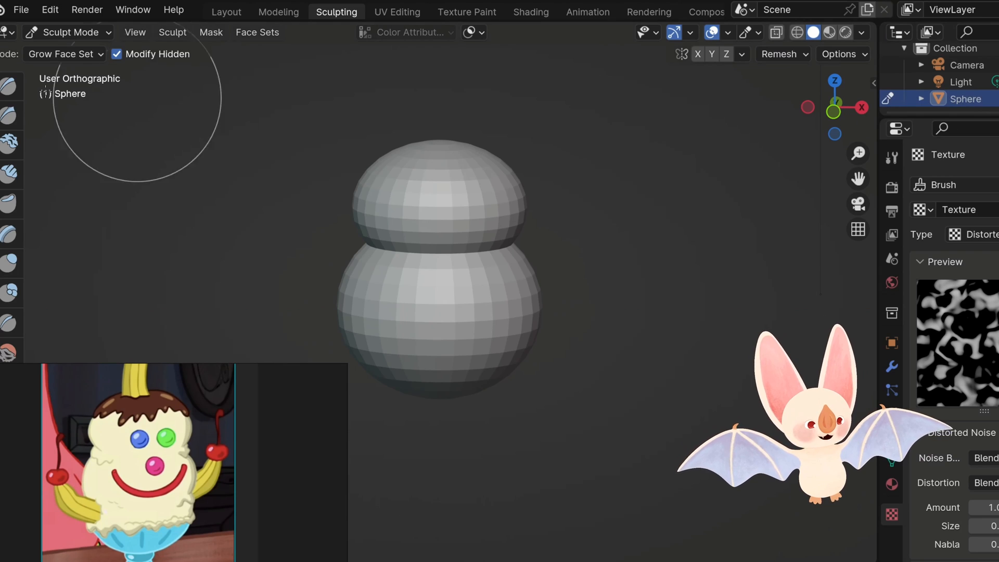
Roughen both scoops with the Inflate/Deflate brush, using the distorted noise texture, 305 px radius and 0.468 strength
key("shift+s")
left_click(11, 256)
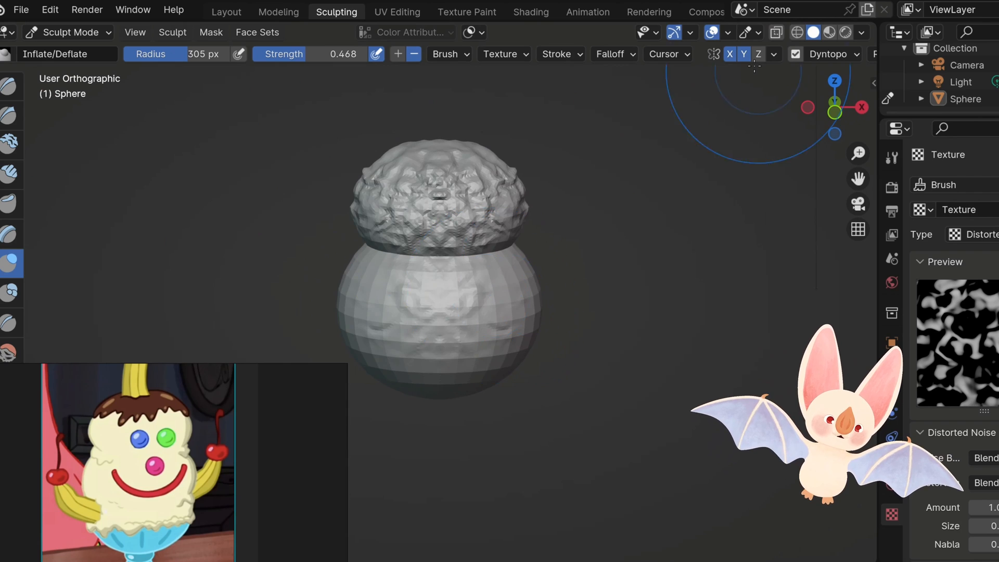
mouse_move(447, 359)
left_mouse_down()
mouse_move(498, 297)
mouse_move(518, 289)
left_mouse_up()
middle_click_drag(513, 268, 526, 333)
middle_click_drag(536, 278, 622, 226)
scroll(783, 55, "down", 3)
Flatten the underside of the ice cream with the Flatten brush and remesh it at 0.1 m voxel size with Dyntopo off
left_click(782, 55)
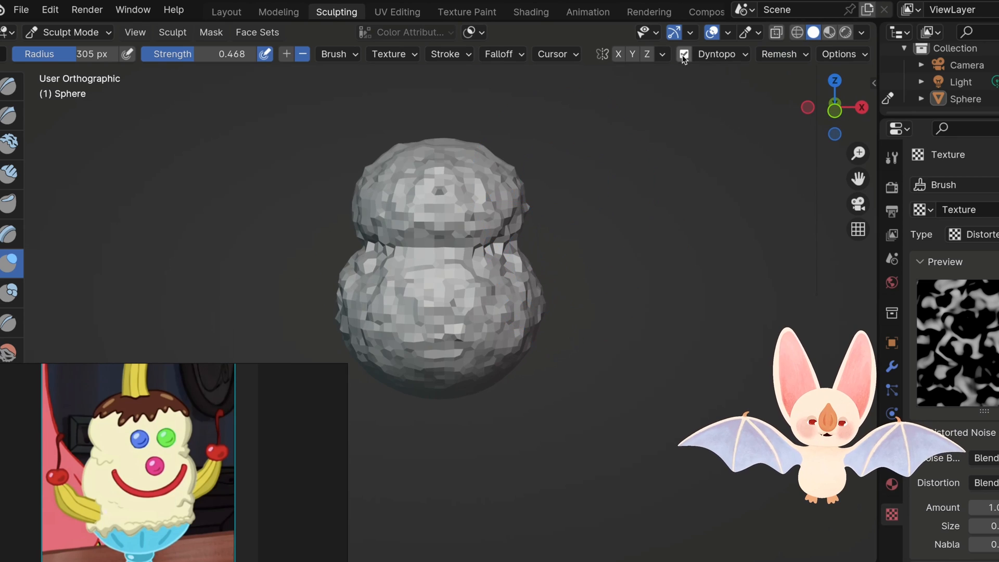
left_click_drag(461, 212, 413, 196)
middle_click_drag(412, 196, 680, 234)
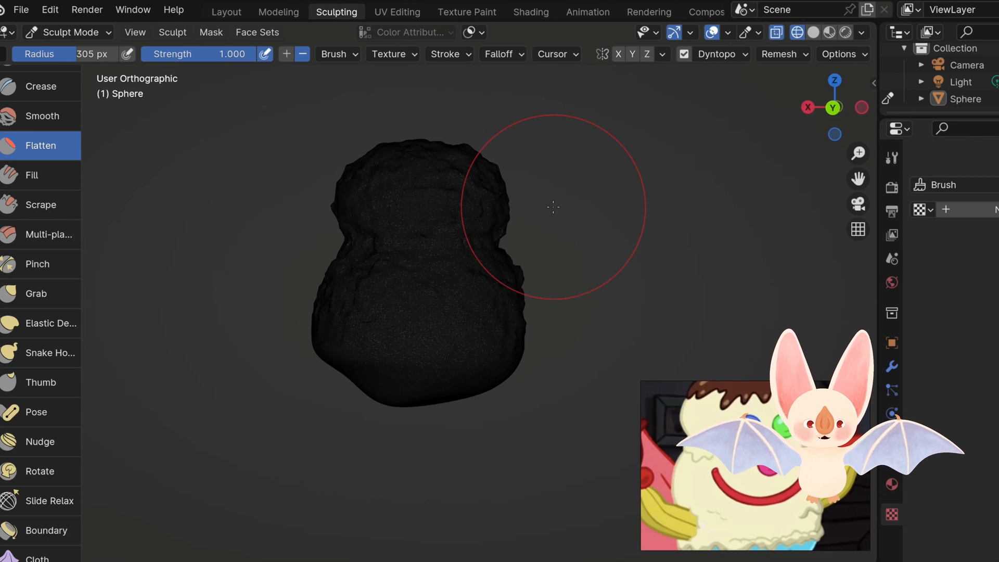
left_click(785, 54)
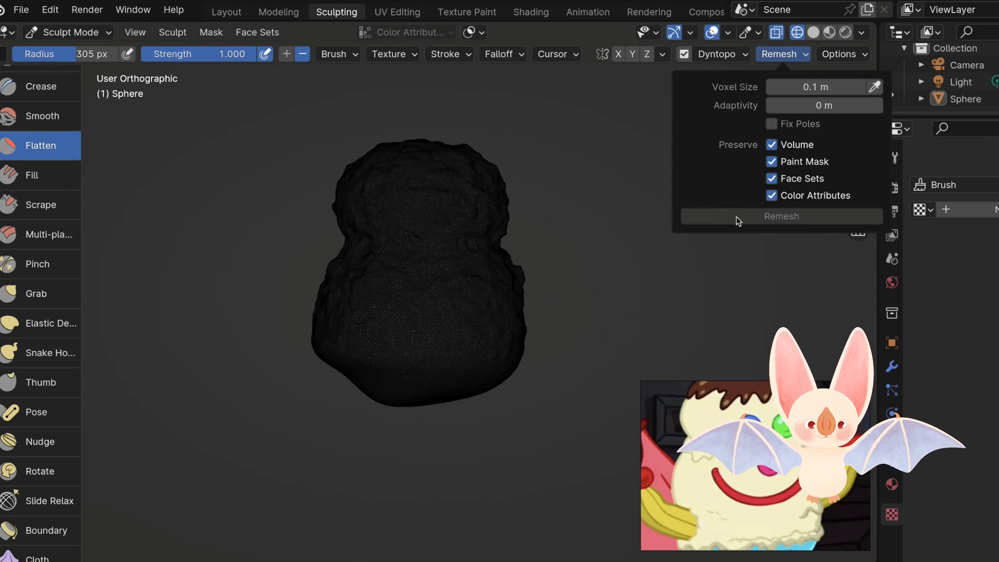
middle_click_drag(572, 209, 477, 253)
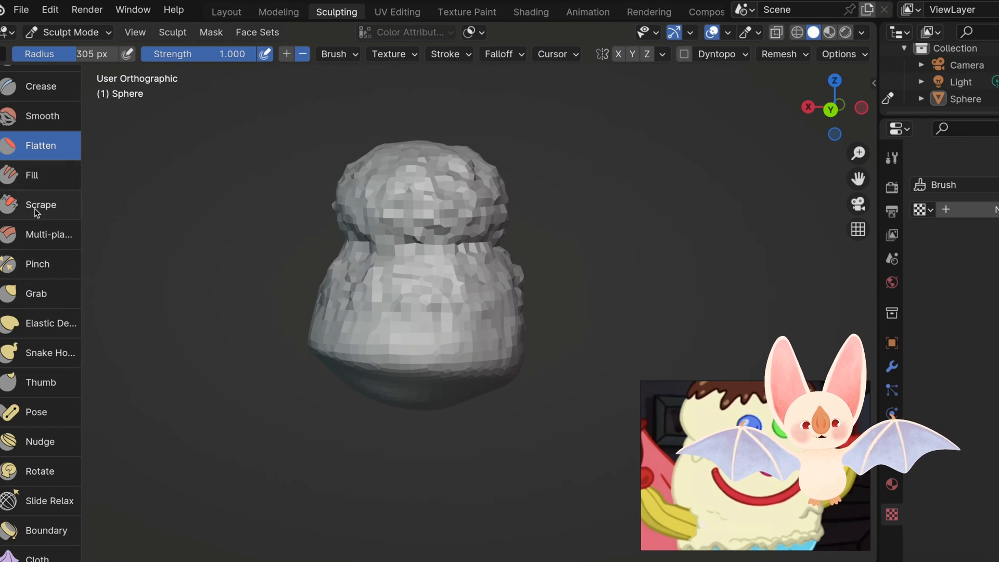
Bulge out the lower rims of both scoops all around with the Blob brush, varying its radius and strength
scroll(35, 213, "down", 10)
left_click_drag(84, 192, 147, 197)
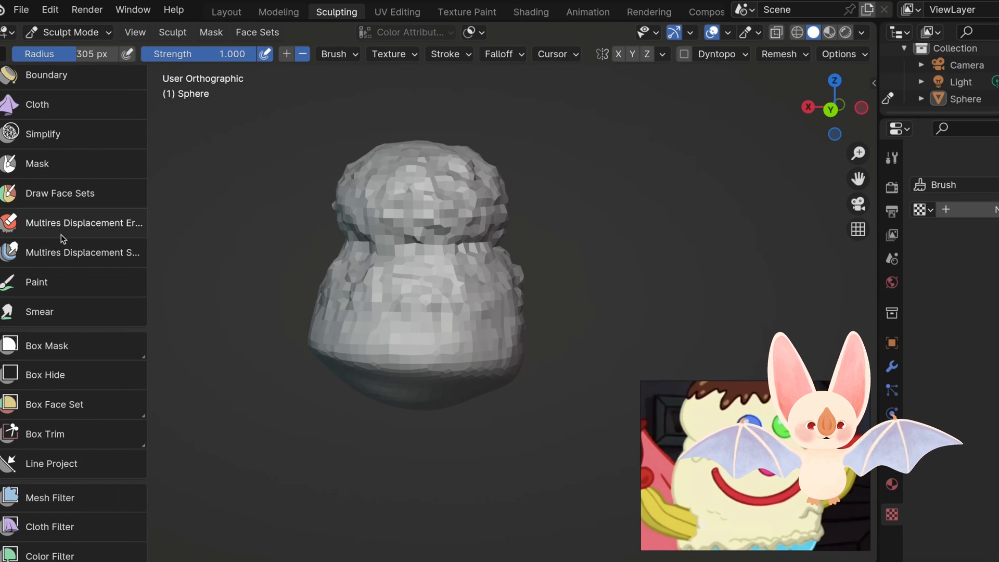
scroll(82, 408, "down", 8)
scroll(83, 406, "up", 15)
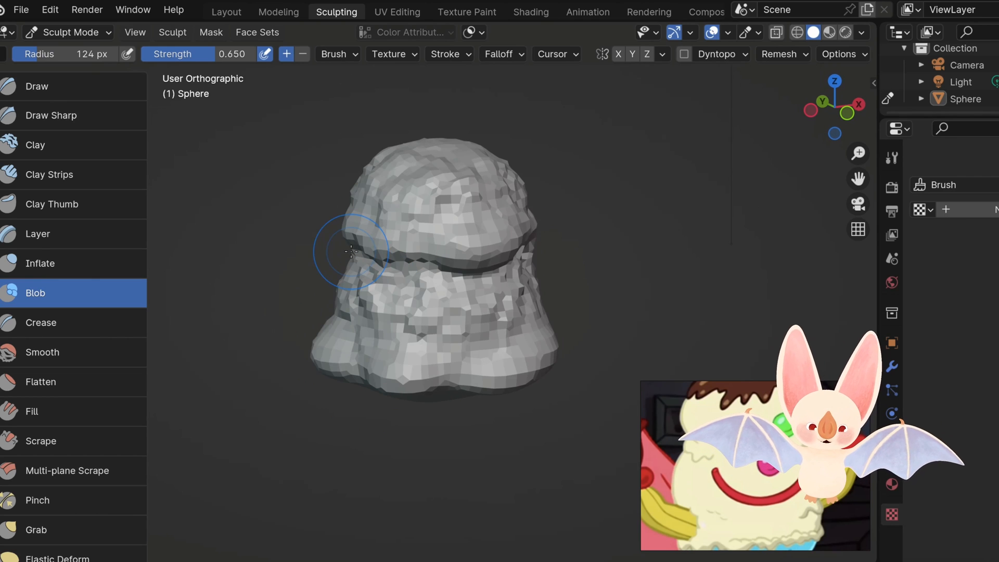
middle_click_drag(457, 241, 494, 218)
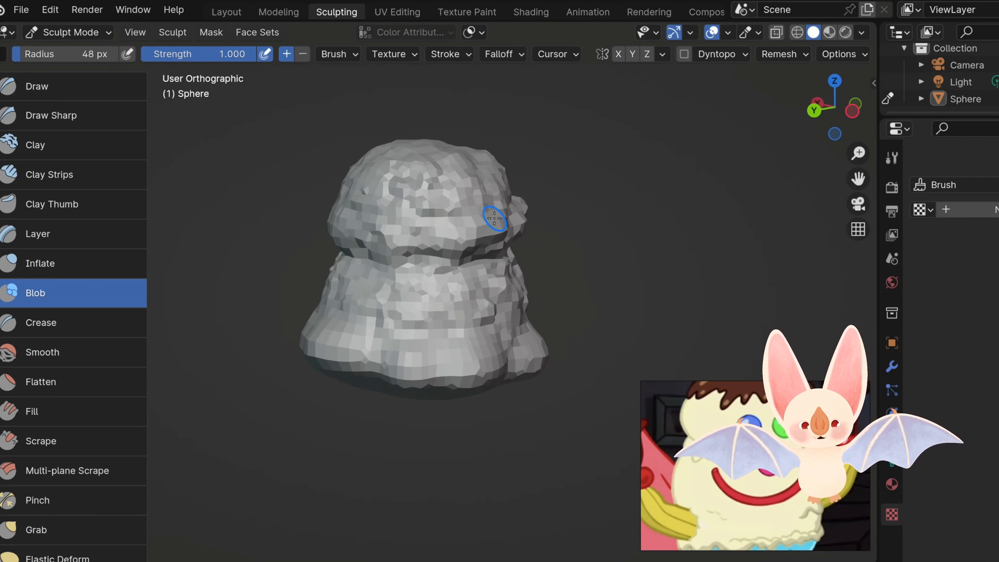
mouse_move(382, 243)
middle_mouse_down()
mouse_move(455, 250)
mouse_move(423, 375)
mouse_move(487, 357)
middle_mouse_up()
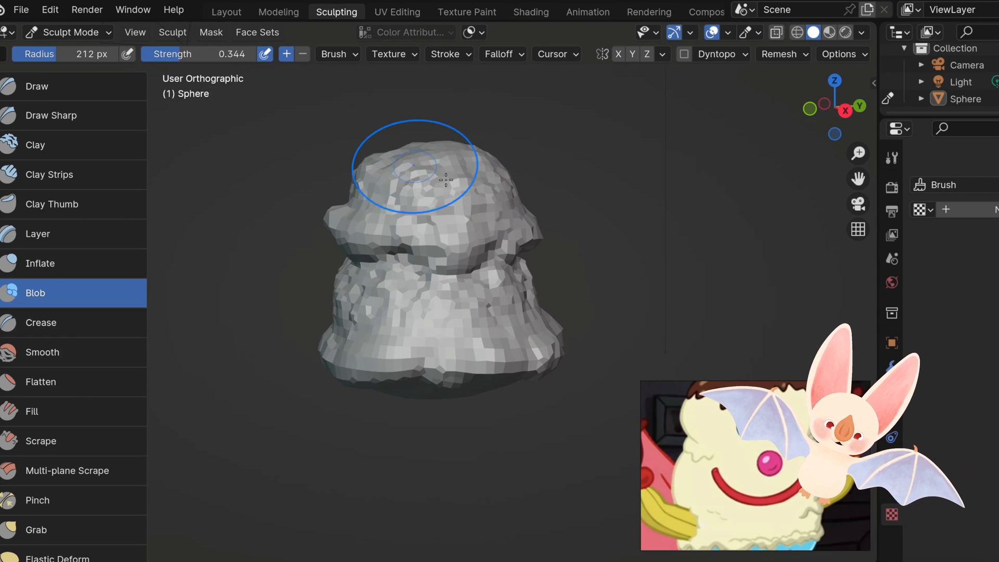
middle_click_drag(446, 180, 472, 187)
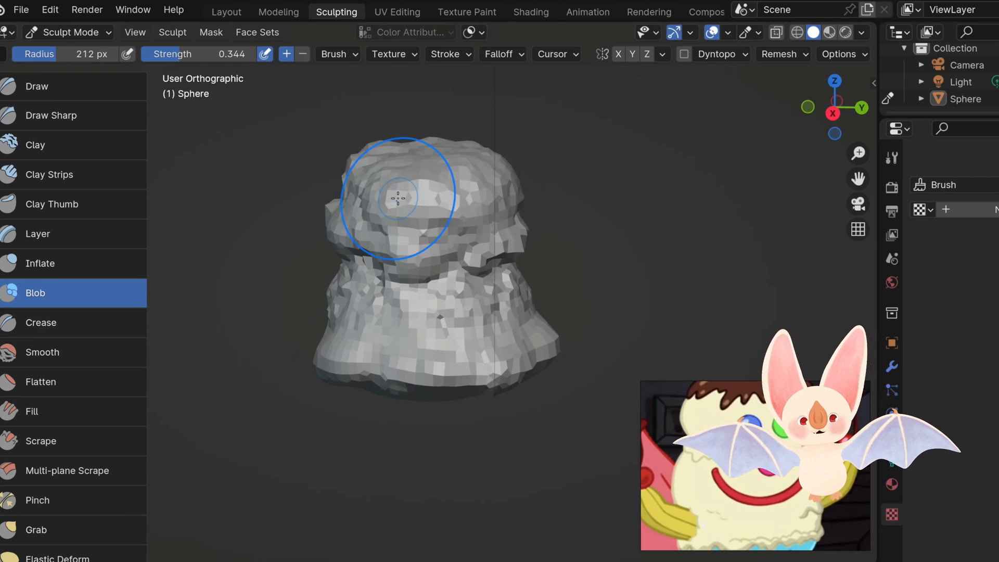
middle_click_drag(398, 198, 432, 253)
Smooth the surface of the upper scoop with the Smooth brush at 212 px radius and 0.416 strength
scroll(716, 419, "down", 3)
middle_click_drag(453, 174, 412, 117)
middle_click_drag(463, 339, 385, 240)
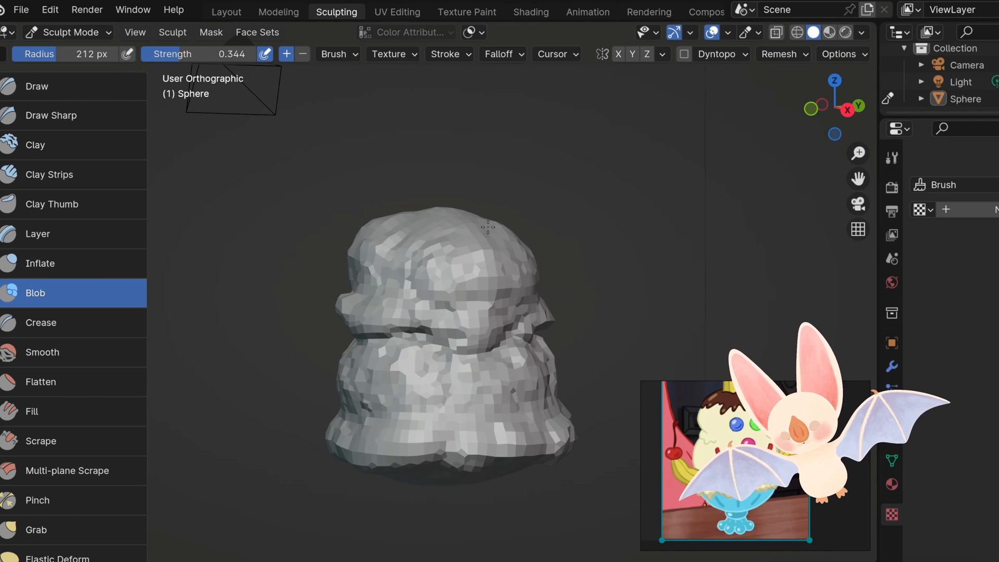
key("shift+s")
mouse_move(218, 219)
middle_mouse_down()
mouse_move(279, 229)
mouse_move(502, 380)
mouse_move(417, 214)
mouse_move(489, 223)
mouse_move(436, 390)
middle_mouse_up()
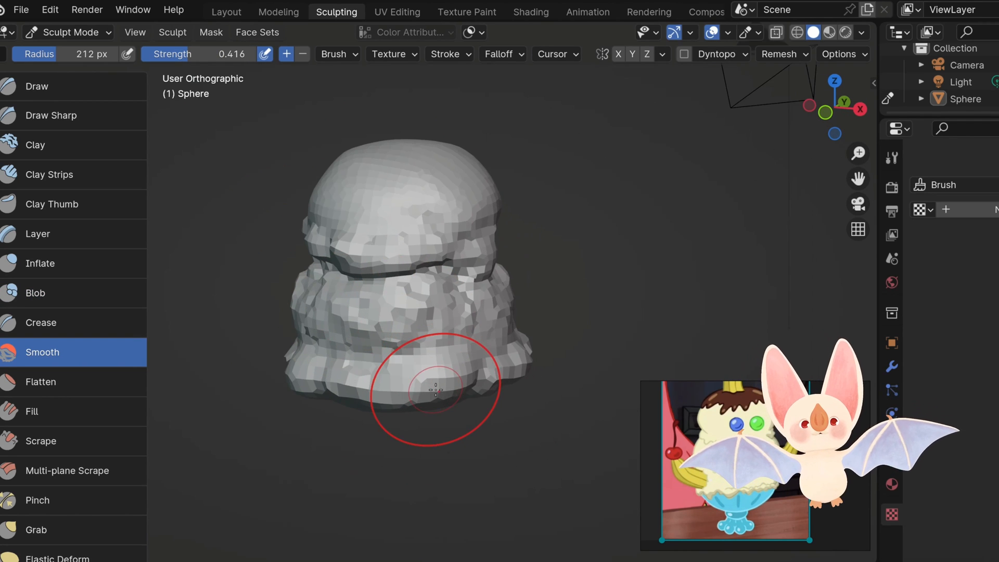
middle_click_drag(554, 430, 523, 396)
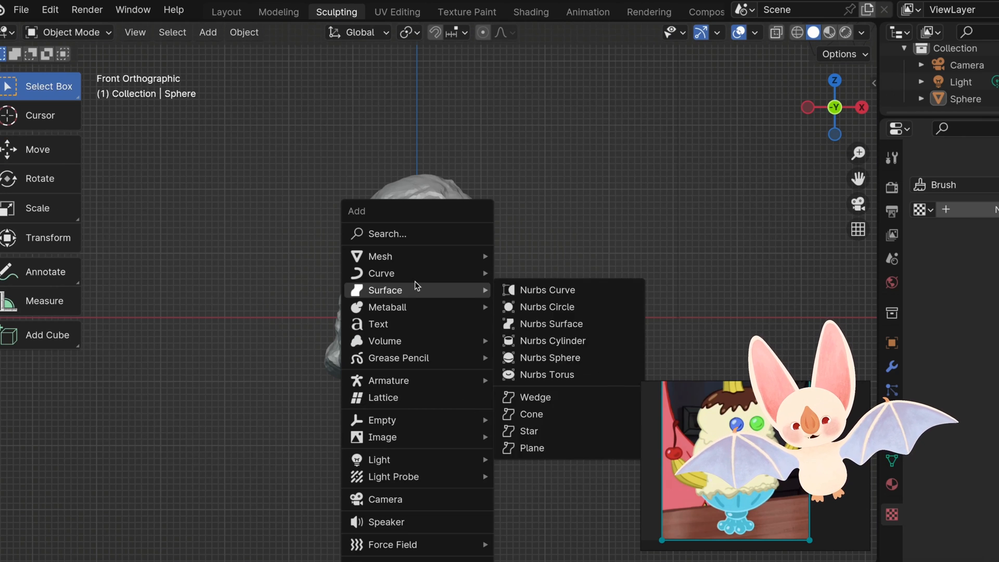
Add a cube and lower it along Z by about 1.6 m beneath the ice cream
left_click(536, 272)
key("g")
key("z")
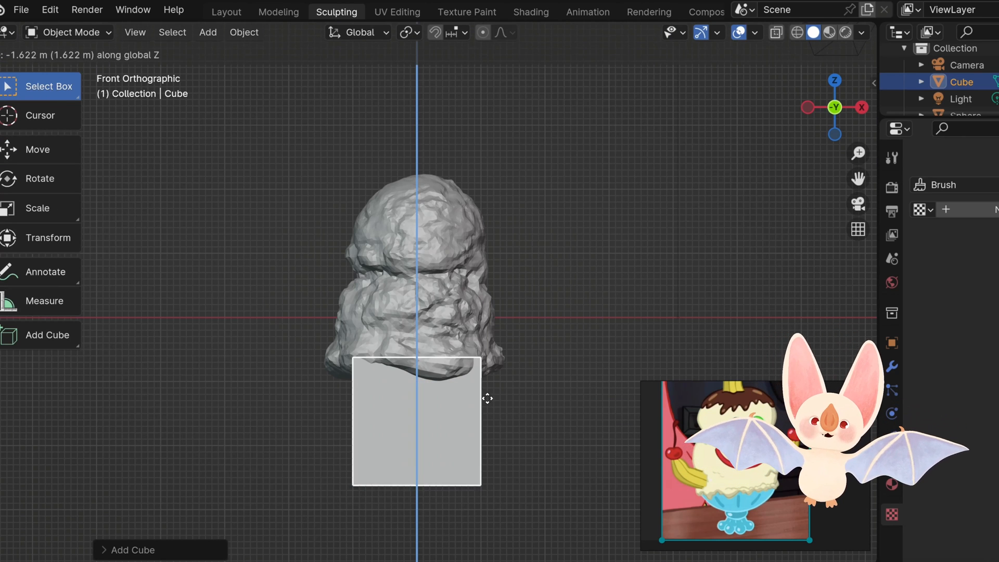
left_click(491, 399)
Add a Subdivision Surface modifier to the cube
left_click(892, 368)
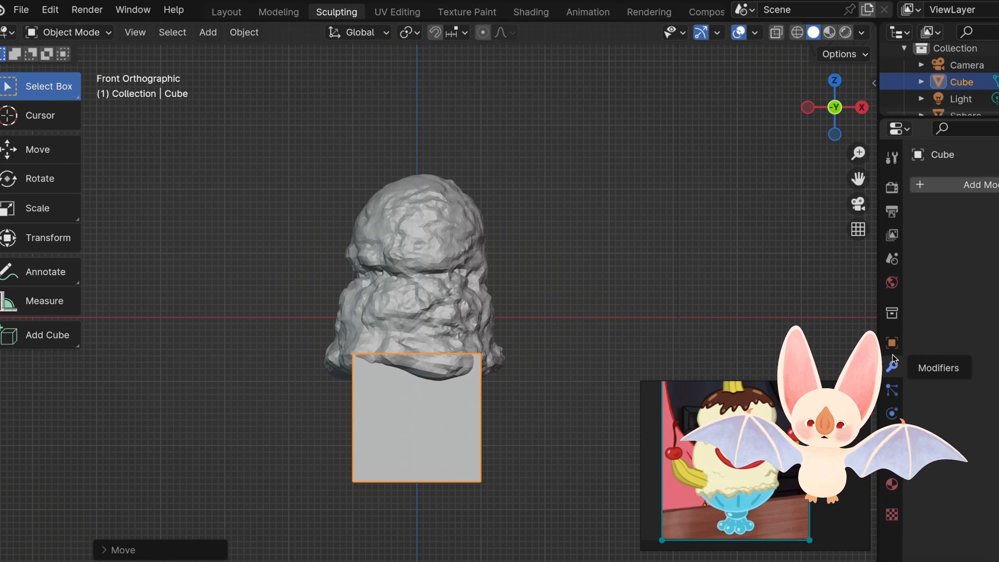
left_click(961, 183)
left_click(957, 187)
Insert a centred horizontal loop cut around the cube in Edit Mode
left_click(68, 32)
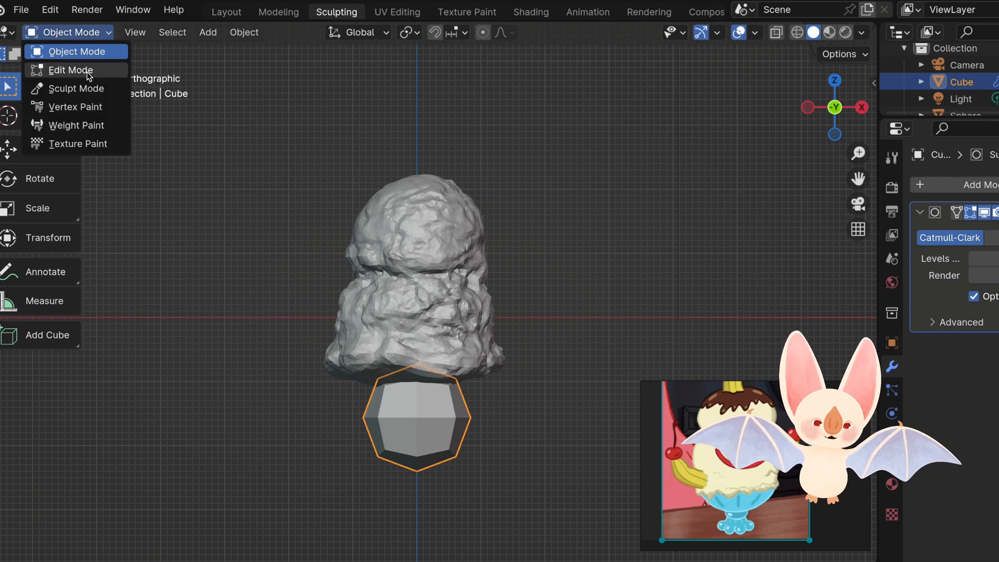
left_click(63, 69)
key("ctrl+r")
left_click(450, 432)
right_click(553, 417)
middle_click_drag(485, 450, 490, 451)
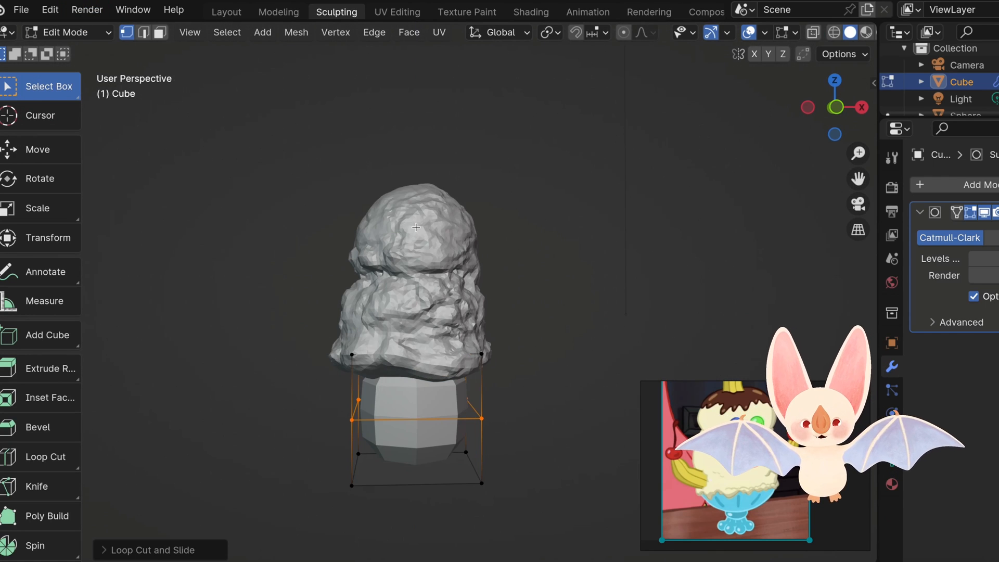
Select the ring of faces around the cube's upper half and scale it up by about 1.64
left_click(160, 32)
middle_click_drag(476, 559, 467, 400, "shift")
left_click(409, 236, "alt")
left_click(458, 236, "alt")
middle_click_drag(458, 236, 475, 247)
key("s")
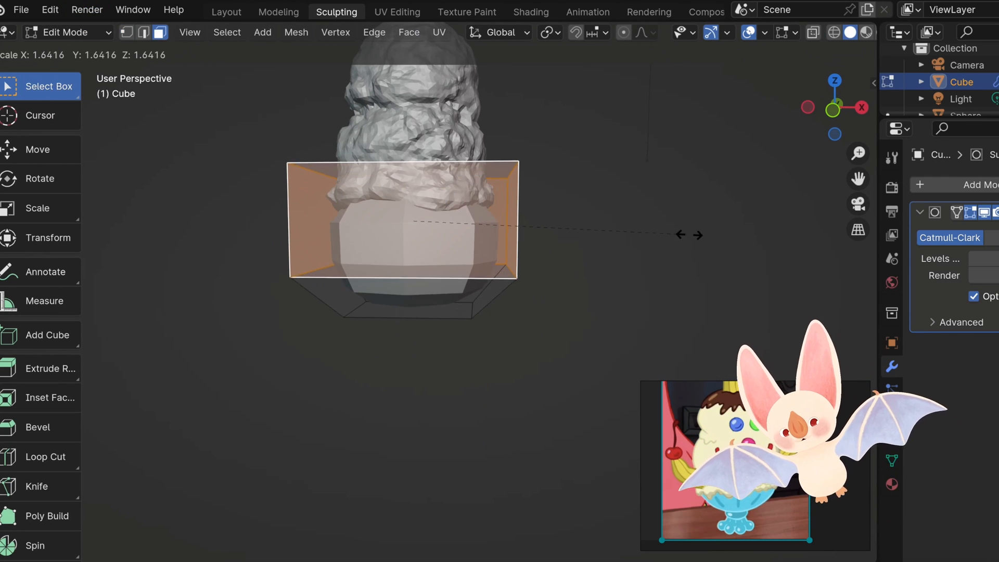
left_click(693, 232)
Add a loop cut near the cup's upper rim and increase the Subdivision Surface viewport level
key("ctrl+r")
left_click(524, 184)
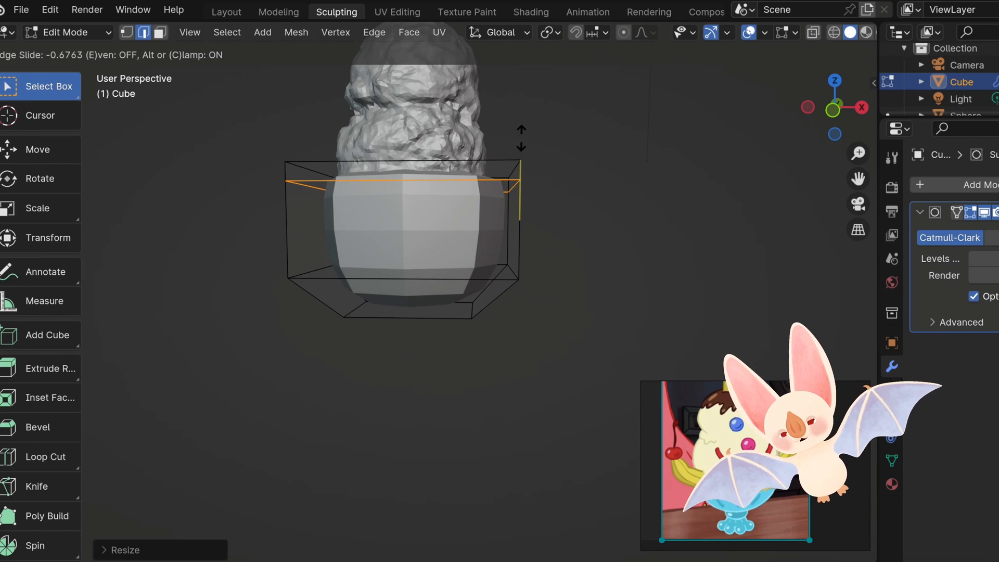
left_click(521, 131)
left_click(995, 259)
Select the whole cup mesh and scale it down to about 0.79 to fit under the ice cream
middle_click_drag(570, 218, 570, 241)
key("a")
key("s")
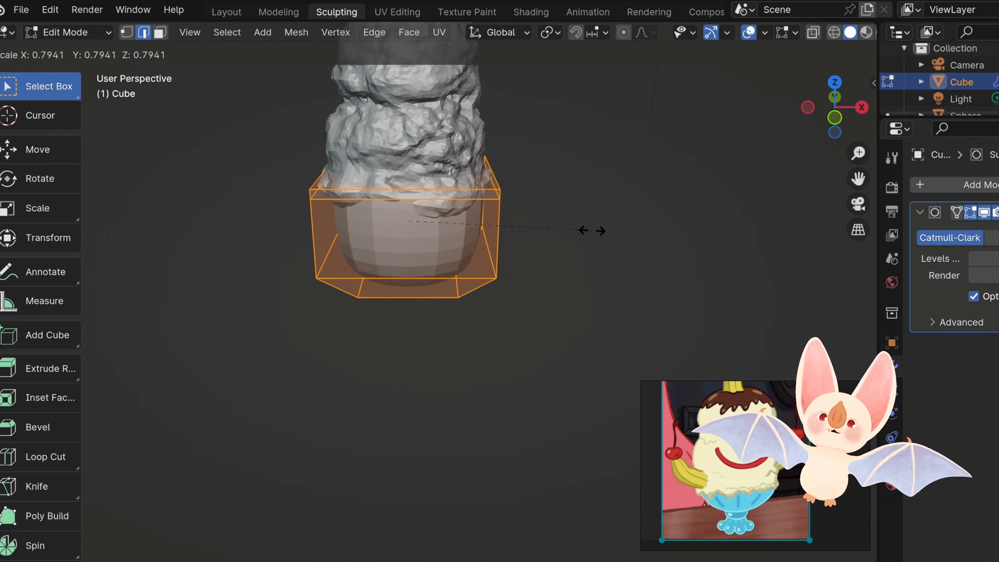
left_click(593, 231)
Raise the cup's middle edge loop and bottom edges together along Z to make the bowl shallower
middle_click_drag(270, 172, 270, 130)
left_click(427, 265, "alt")
left_click(430, 299, "alt+shift")
key("g")
key("z")
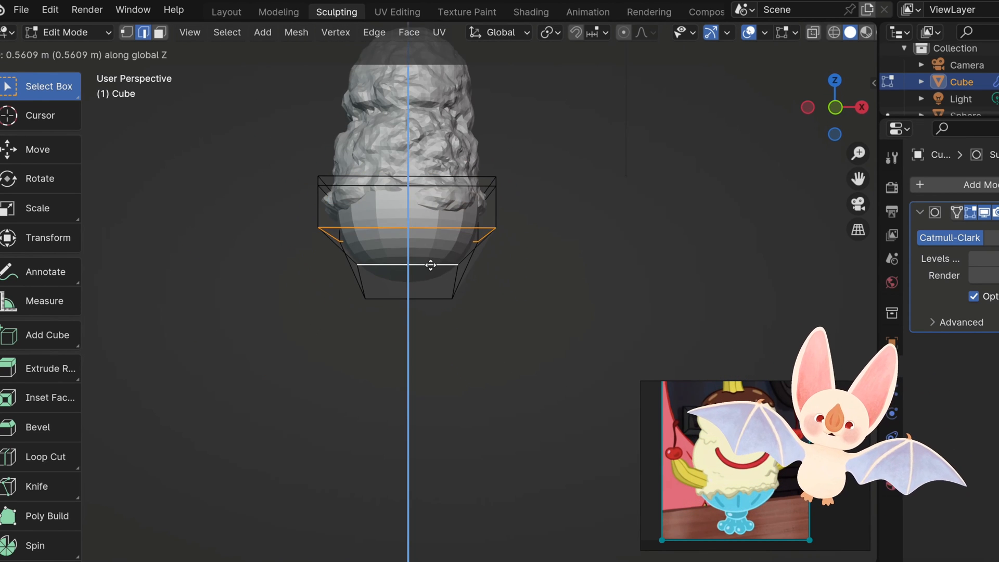
left_click(430, 265)
middle_click_drag(430, 265, 408, 319)
key("g")
key("z")
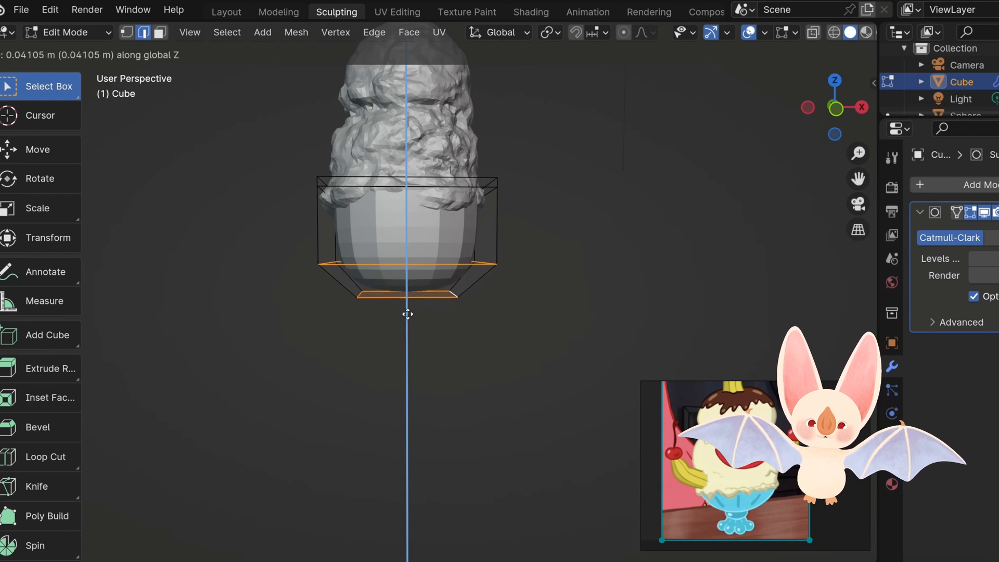
left_click(409, 277)
middle_click_drag(409, 277, 421, 227)
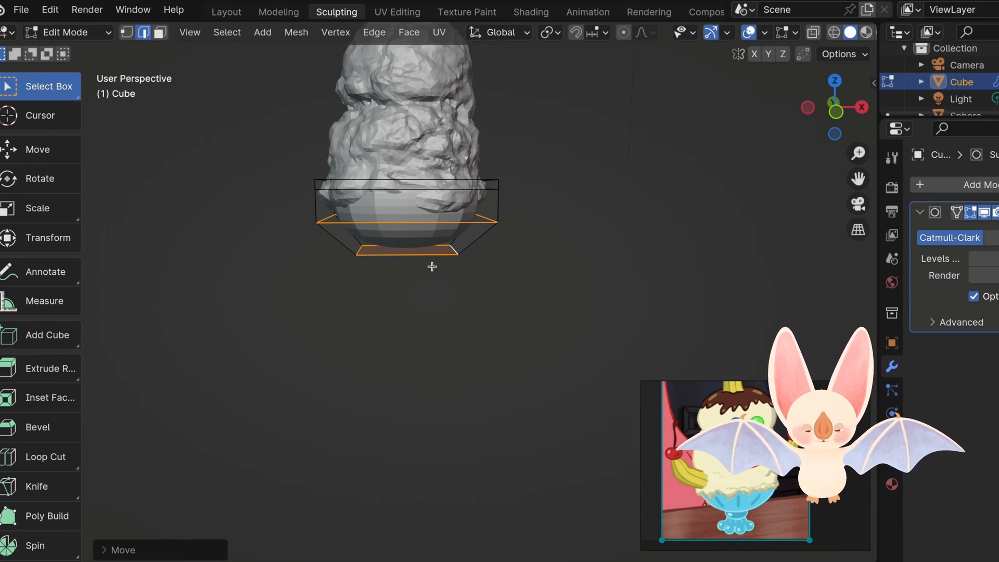
Scale down the bottom face of the cup to taper the bowl toward its stem
key("3")
key("s")
left_click(491, 285)
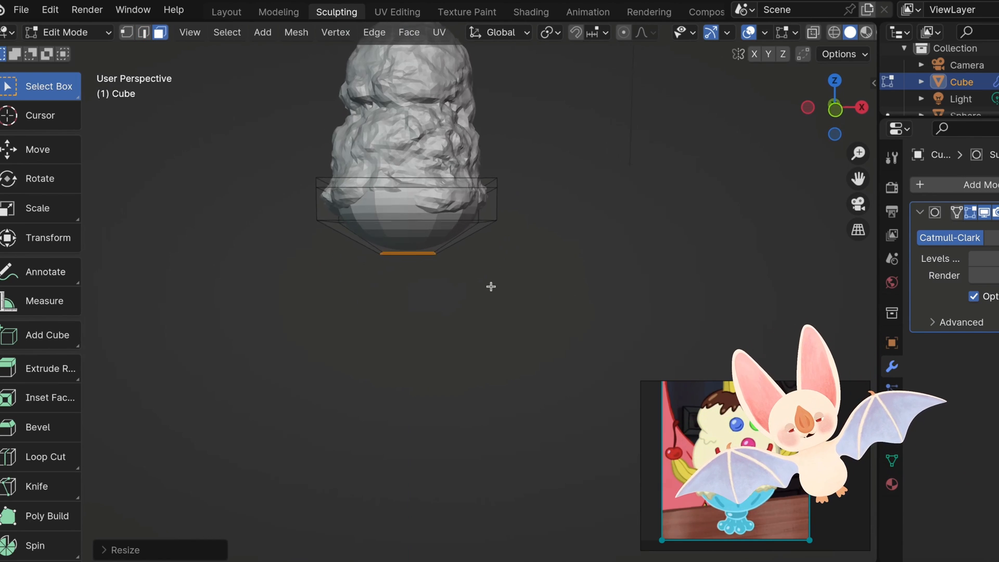
middle_click_drag(491, 286, 527, 247)
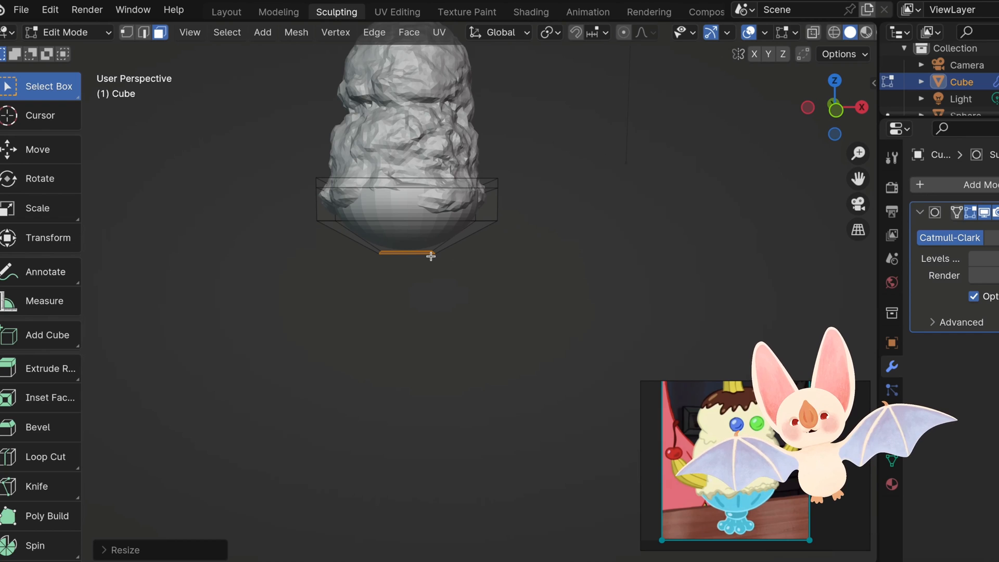
Extrude the cup's bottom face straight down along Z by about 0.3 m to start the stem
middle_click_drag(431, 256, 361, 242)
key("g")
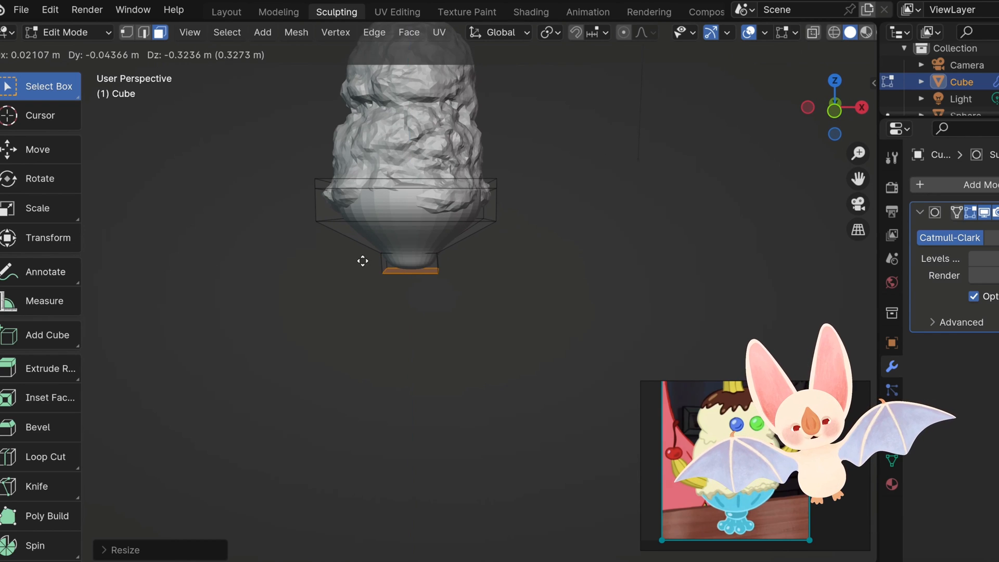
key("z")
left_click(363, 265)
middle_click_drag(418, 263, 414, 259)
scroll(414, 258, "up", 2)
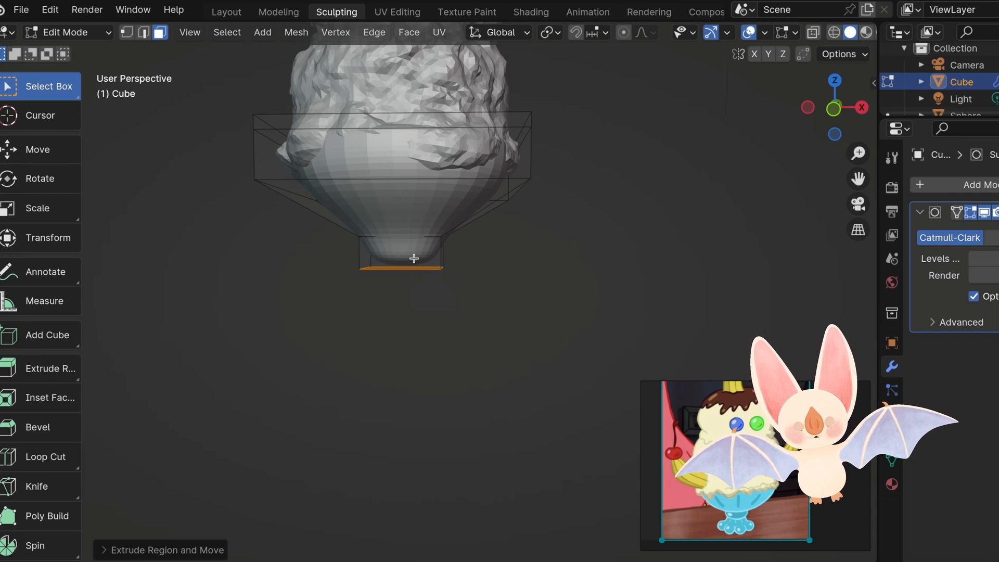
Add a loop cut around the stem and slide it up near the bowl
key("ctrl+r")
left_click(437, 242)
left_click(442, 228)
middle_click_drag(441, 228, 481, 260)
left_click(160, 32)
left_click(438, 253, "alt")
key("s")
key("g")
key("z")
right_click(500, 261)
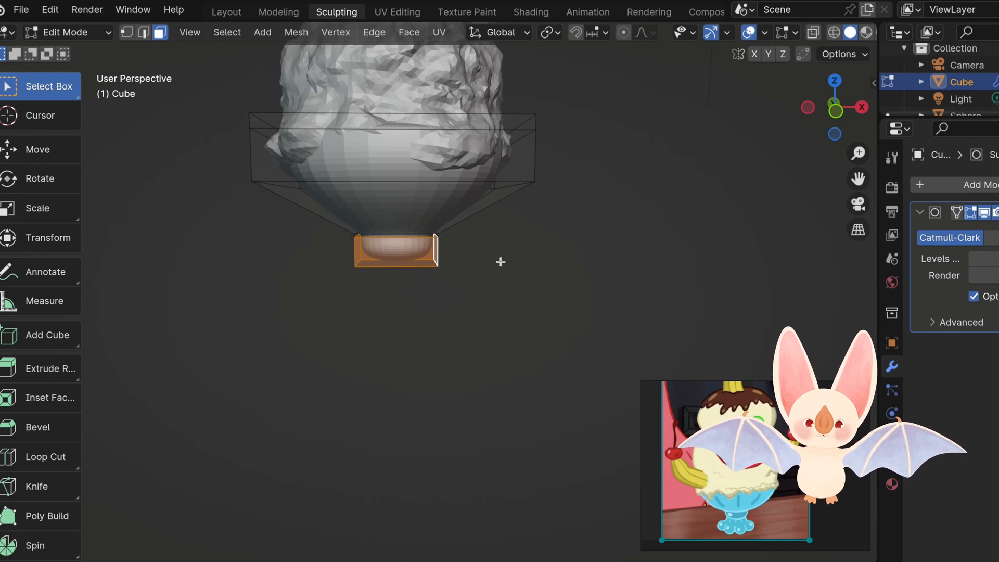
left_click(499, 261)
Add a loop cut around the middle of the stem, scale it up by about 1.24 and raise it slightly along Z
scroll(413, 248, "up", 2)
key("ctrl+r")
left_click(440, 232)
key("s")
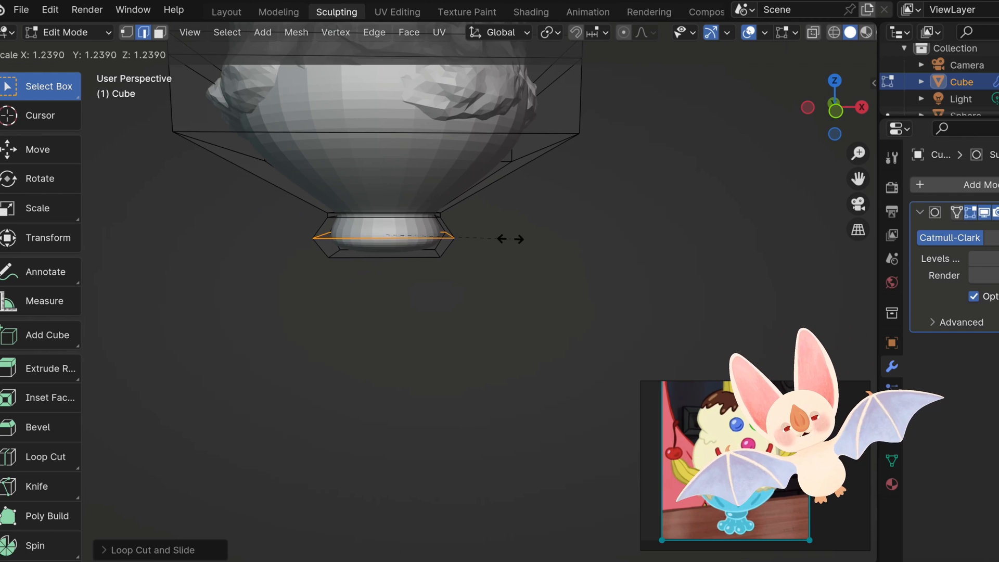
left_click(509, 236)
key("g")
key("z")
left_click(510, 234)
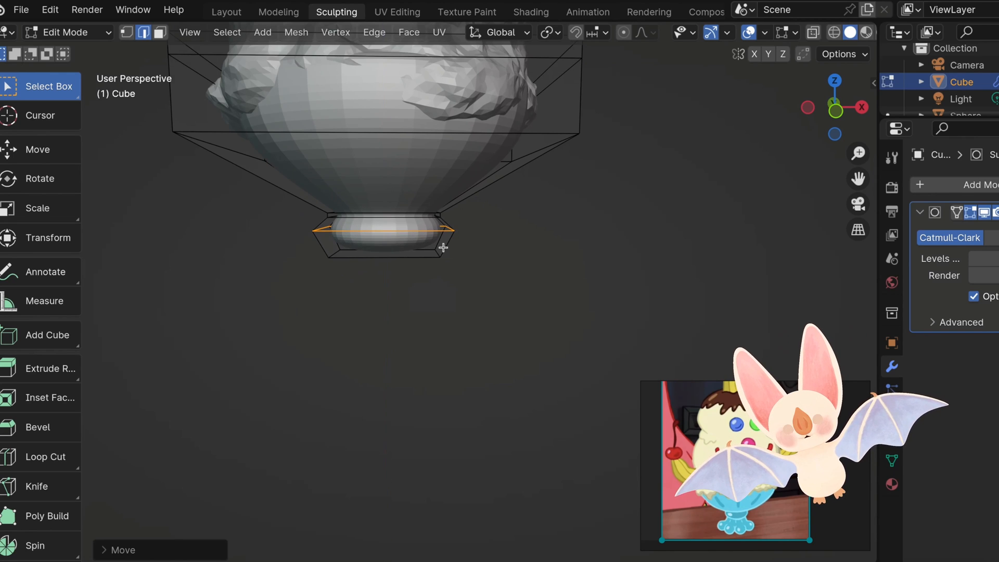
Select the four bottom edges of the stem and move them up slightly along Z
mouse_move(444, 248)
middle_mouse_down()
mouse_move(410, 260)
mouse_move(446, 256)
mouse_move(436, 257)
middle_mouse_up()
left_click(409, 256)
middle_click_drag(477, 354, 463, 336)
left_click(438, 394)
left_click(373, 364, "shift")
left_click(402, 319, "shift")
left_click(468, 338, "shift")
key("g")
key("z")
left_click(385, 332)
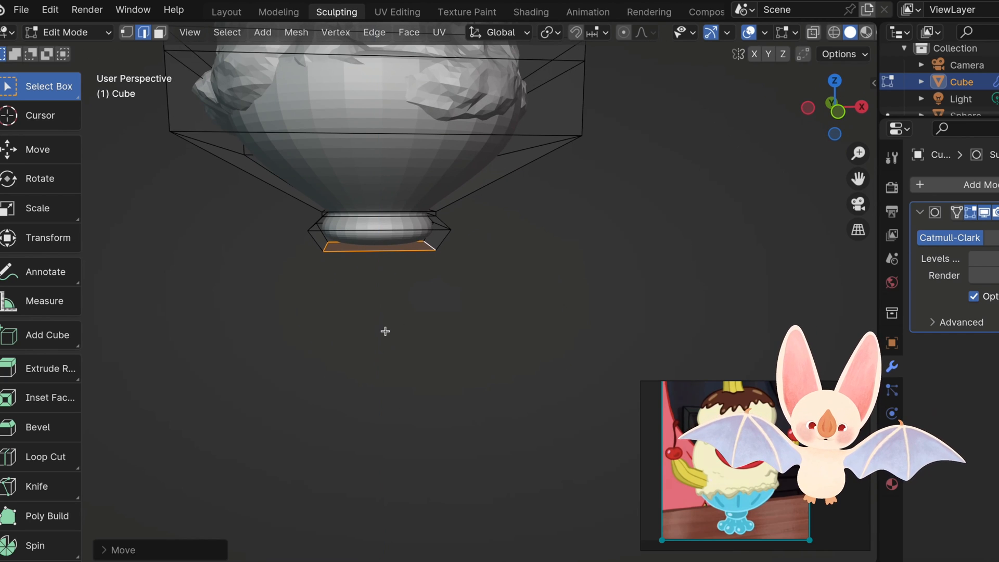
left_click(386, 332)
Select the face loops around the stem below the bowl and scale them down to about 0.76
middle_click_drag(385, 332, 385, 332)
scroll(386, 331, "down", 1)
key("3")
mouse_move(456, 263)
middle_mouse_down()
mouse_move(446, 263)
mouse_move(455, 255)
mouse_move(454, 280)
middle_mouse_up()
left_click(455, 254, "alt")
left_click(460, 281, "alt")
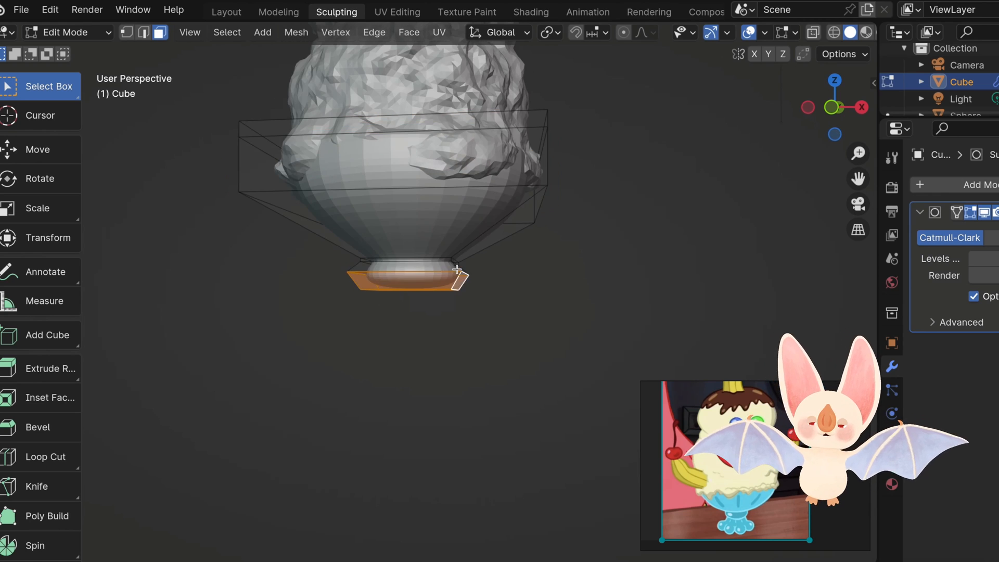
left_click(457, 269, "alt+shift")
left_click(453, 261, "alt+shift")
scroll(453, 260, "up", 1)
left_click(460, 249, "alt")
left_click(466, 261, "alt+shift")
left_click(469, 277, "alt+shift")
key("s")
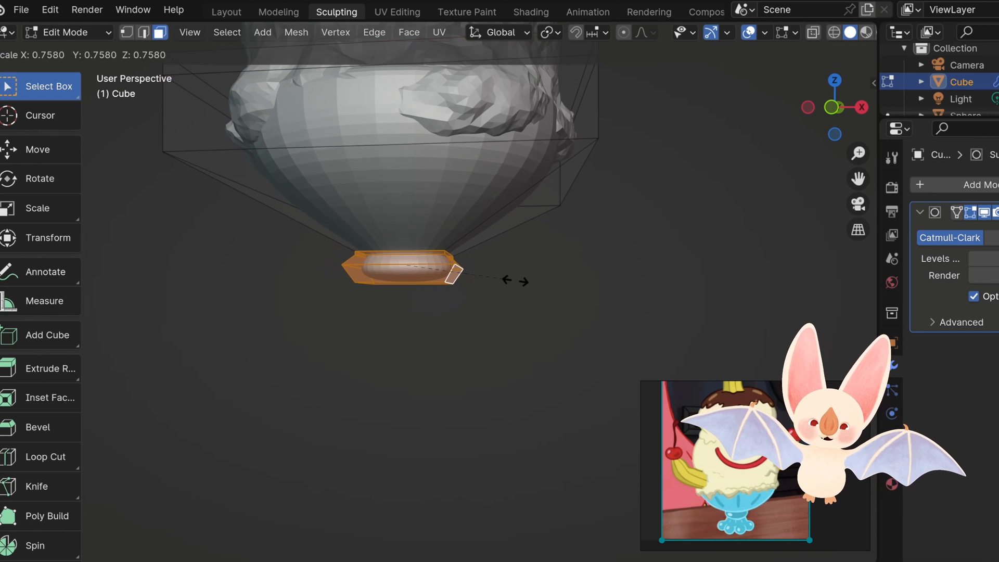
left_click(507, 266)
Move the selected stem faces up along Z by about 0.25 m toward the bowl
middle_click_drag(507, 263, 513, 276)
key("g")
key("z")
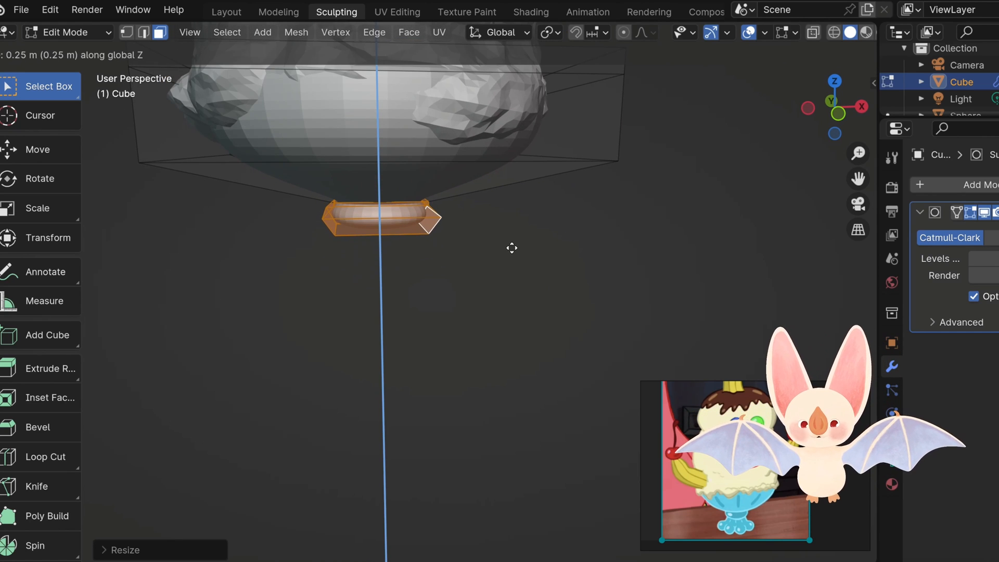
left_click(512, 248)
Resize the bowl's lowest edge loop and move it down along Z to round out the underside
left_click(213, 161, "alt")
key("2")
left_click(212, 161, "alt")
key("g")
key("z")
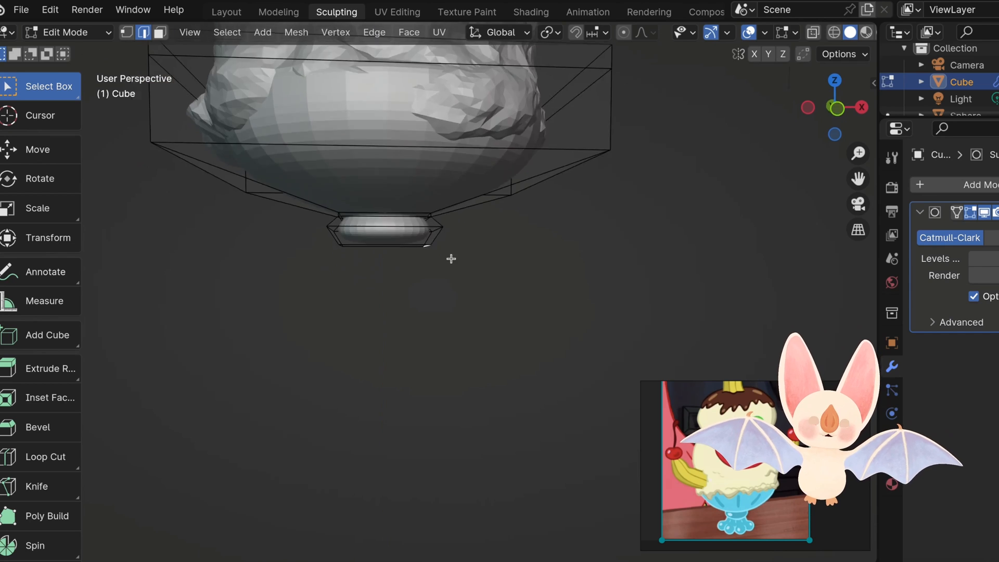
key("KP_1")
key("ctrl+r")
left_click(489, 254)
right_click(489, 254)
key("s")
left_click(507, 283)
key("g")
key("z")
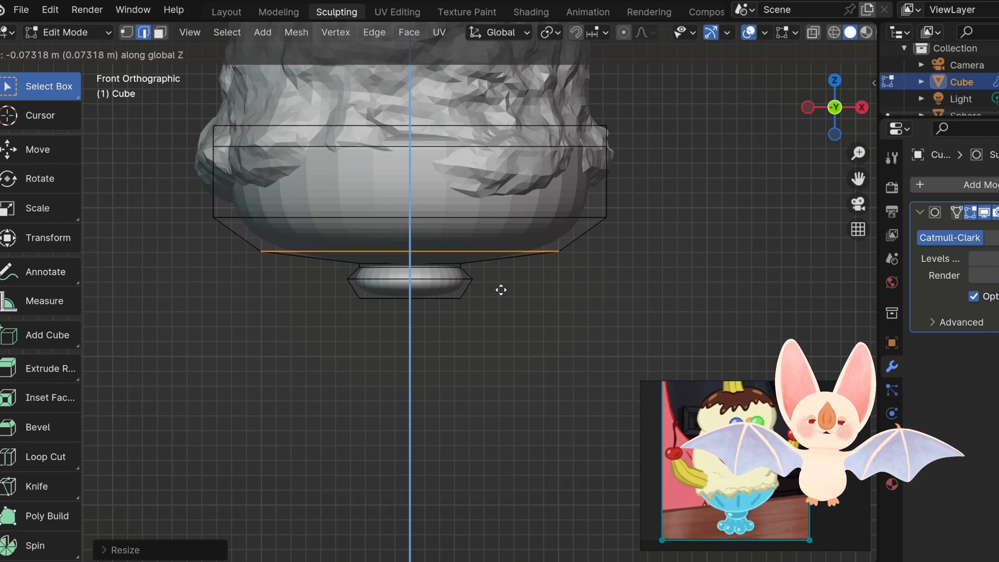
left_click(501, 295)
Scale the edge loop at the bowl's mid-height inward to about 0.92 and adjust its height along Z
key("s")
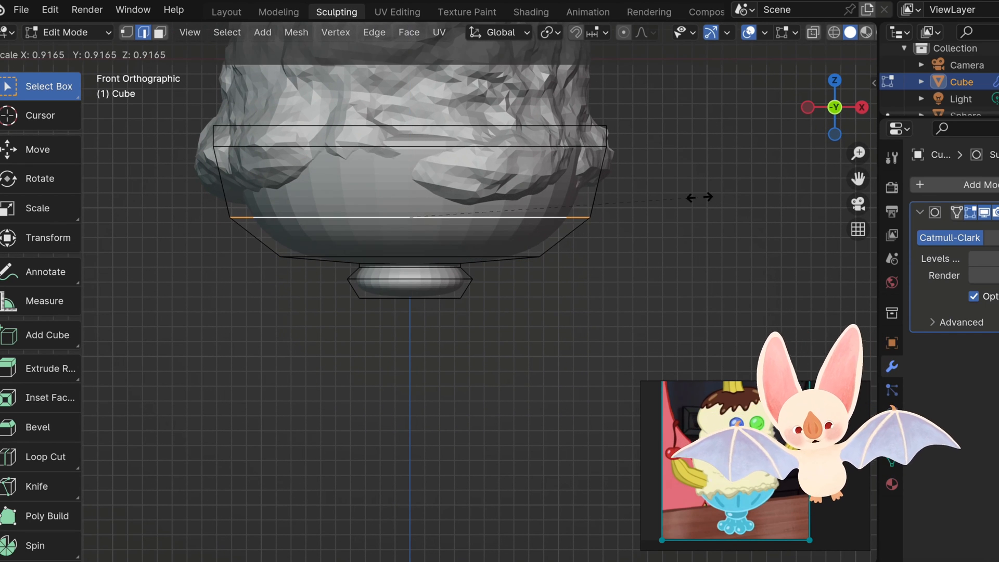
left_click(699, 197)
key("g")
key("z")
left_click(695, 196)
left_click(695, 197)
scroll(696, 200, "down", 2)
middle_click_drag(697, 200, 416, 303, "shift")
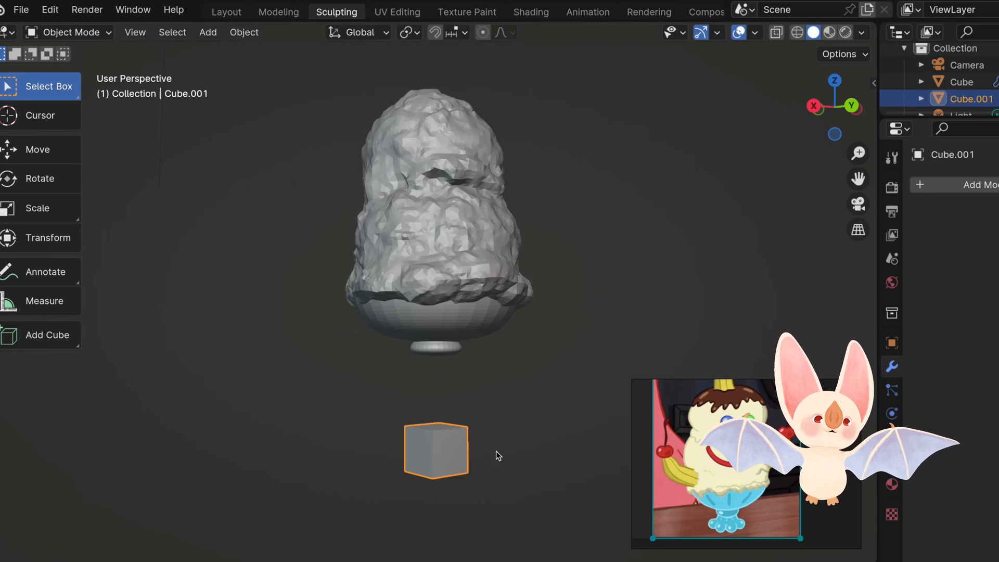
Extrude the new cube below the dish and offset its lower end sideways to start a foot shape
key("Tab")
key("e")
key("g")
left_click(460, 415)
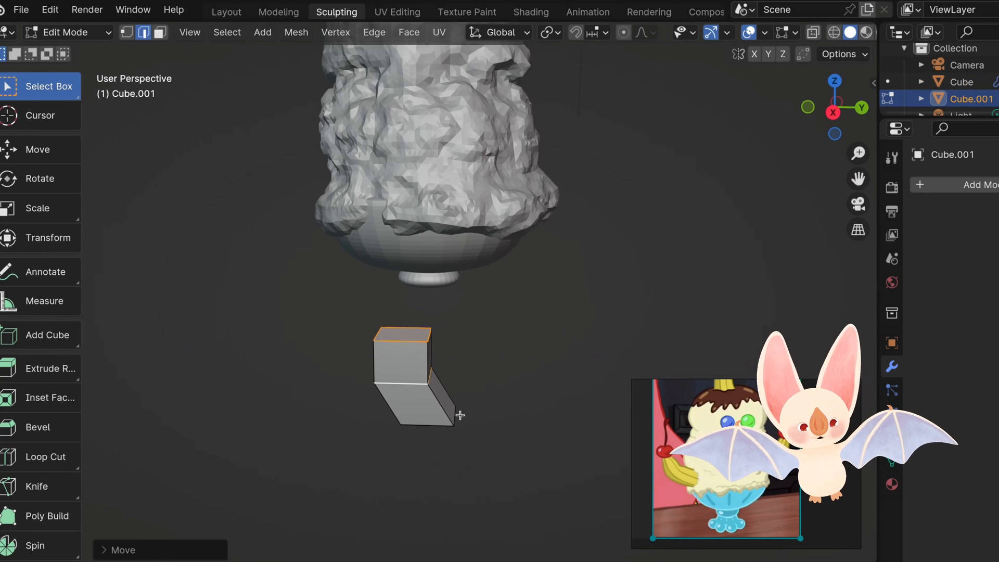
Scale and reposition the foot's upper and lower faces to shape a lobe that slants outward
key("3")
left_click_drag(380, 381, 371, 413)
key("s")
left_click(402, 340)
key("g")
key("3")
key("s")
middle_click_drag(458, 440, 395, 359)
left_click(453, 444)
key("g")
left_click(411, 336)
key("g")
left_click(463, 442)
key("s")
left_click(510, 448)
Select an edge loop on the foot and reposition it in the side view
key("KP_3")
key("a")
key("2")
left_click(437, 404, "alt")
key("KP_3")
key("g")
left_click(425, 342)
Scale and move the whole foot mesh under the stem, and give it Subdivision Surface and Mirror modifiers
key("KP_3")
key("a")
key("s")
left_click_drag(504, 310, 557, 307)
key("g")
left_click(551, 297)
left_click(955, 185)
middle_click_drag(672, 344, 482, 295)
Duplicate the foot in place several times, rotating the copies around Z to form a ring beneath the stem
key("Tab")
key("shift+d")
key("Escape")
key("r")
key("z")
left_click(493, 395)
middle_click_drag(493, 396, 442, 379)
key("shift+d")
key("Return")
key("r")
key("z")
key("shift+d")
left_click(525, 390)
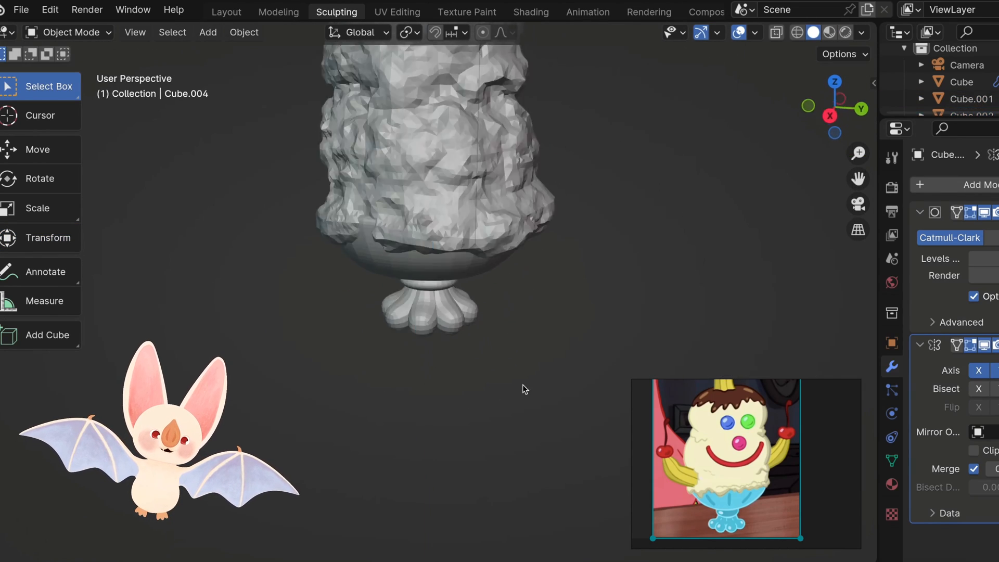
Select one foot lobe and reposition it in the side view
left_click(430, 312)
key("KP_3")
key("g")
left_click(571, 293)
middle_click_drag(571, 293, 486, 304)
Scale the foot lobes down together and move them along Z to sit against the stem
left_click(458, 307, "shift")
key("KP_3")
key("s")
left_click(667, 284)
key("g")
key("z")
key("Return")
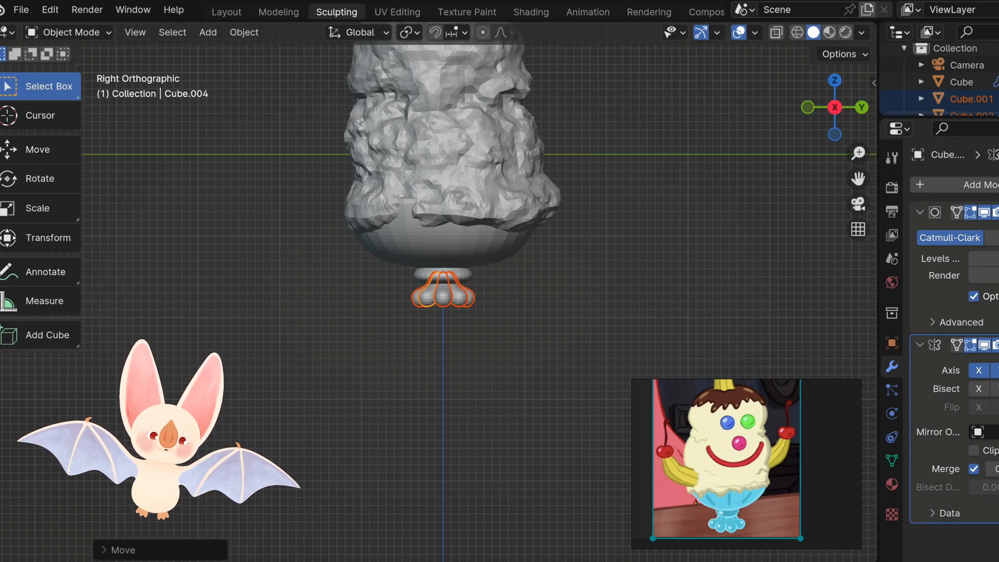
Create a collection named feet for the foot lobes and a collection named bowl for the dish parts
type("mfeet")
key("Return")
left_click(459, 294)
middle_click_drag(500, 438, 460, 321)
type("mbowl")
key("Return")
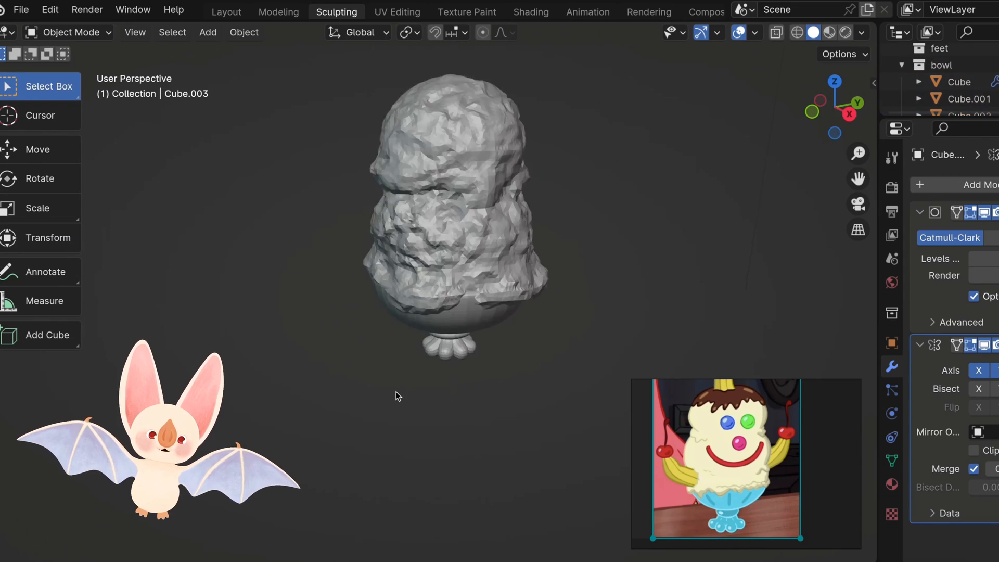
Select the ice cream mesh and switch it to Sculpt Mode
left_click(448, 224)
middle_click_drag(449, 224, 422, 203)
middle_click_drag(423, 203, 391, 307, "shift")
scroll(390, 307, "up", 2)
left_click(70, 33)
left_click(65, 84)
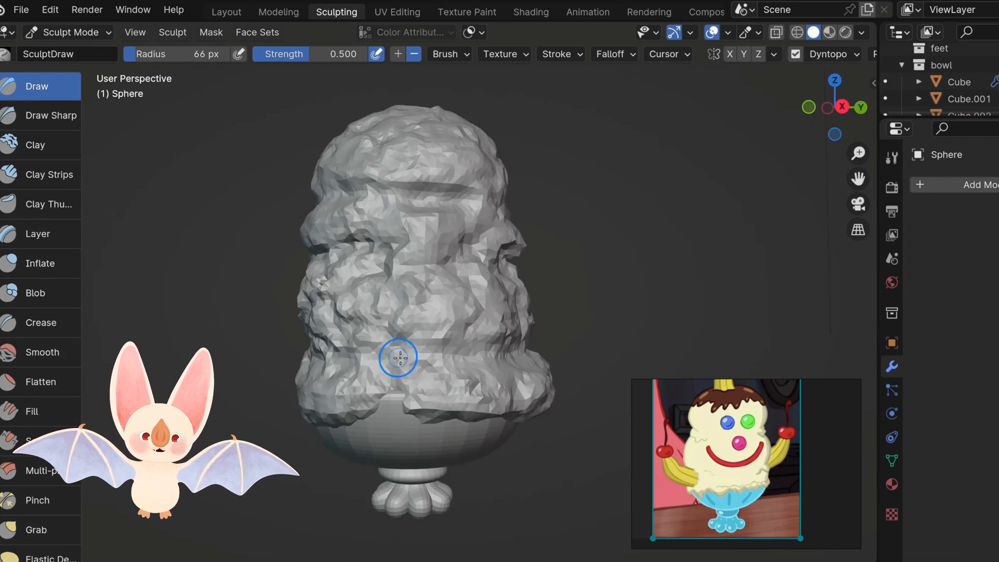
Smooth the rough surface of the ice cream scoops all around
middle_click_drag(607, 339, 622, 338)
key("g")
middle_click_drag(399, 391, 526, 396)
left_click_drag(375, 396, 520, 405, "shift")
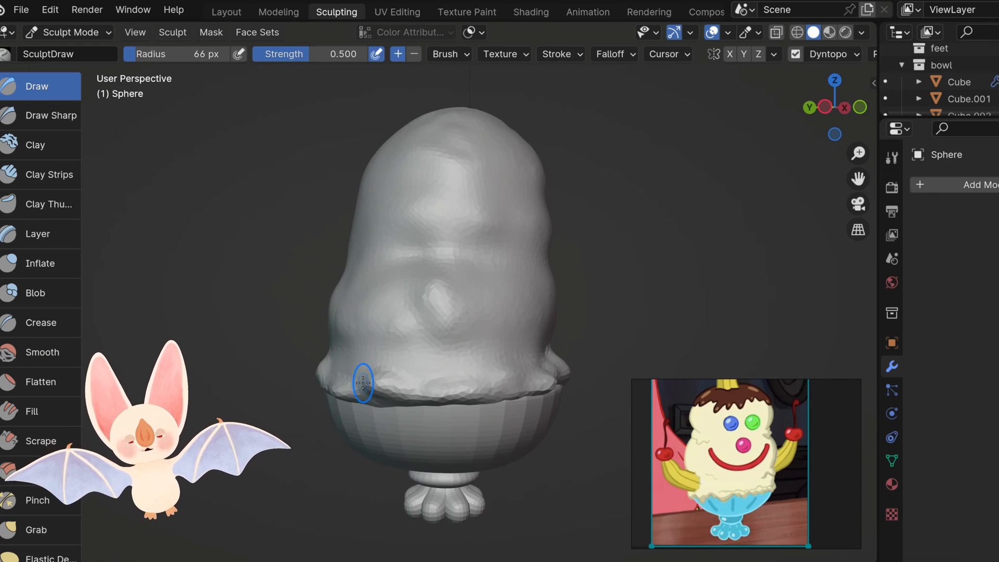
Try a Clay Thumb stroke across the crease between the two scoops, and undo it
middle_click_drag(359, 324, 297, 324)
left_click(36, 144)
left_click(40, 204)
left_click_drag(379, 247, 437, 244)
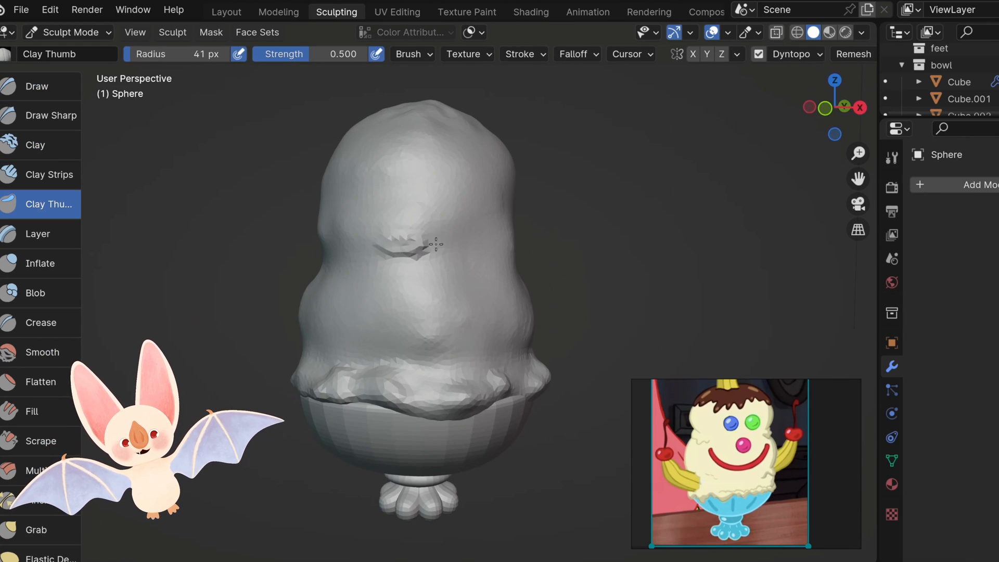
key("ctrl+z")
Set the Crease brush to a 97 px radius and 0.452 strength, and switch to the Blob brush
middle_click_drag(505, 207, 552, 192)
left_click(47, 234)
left_click(40, 322)
key("f")
left_click(513, 226)
key("shift+f")
left_click(514, 226)
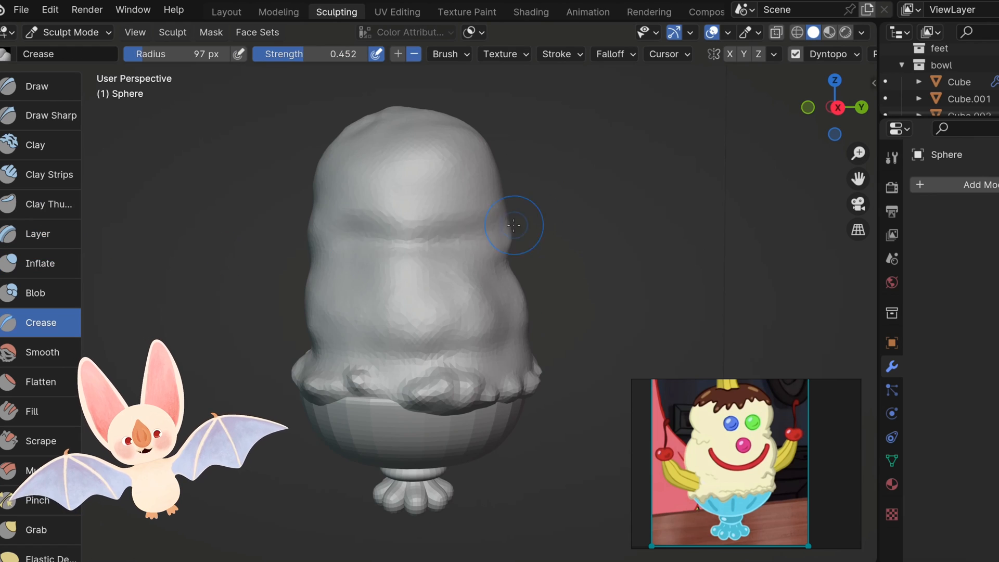
middle_click_drag(445, 233, 524, 209)
left_click(36, 292)
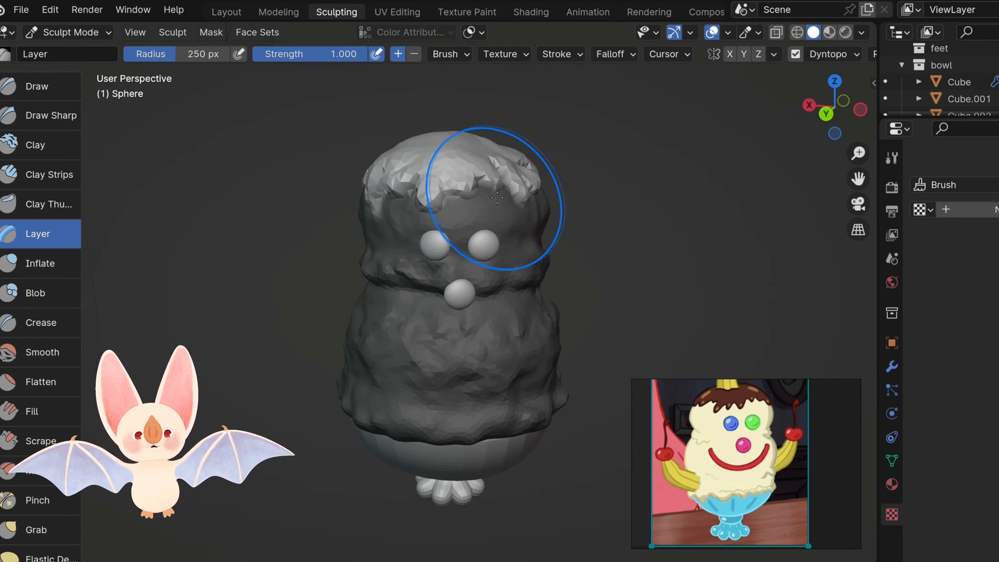
left_click(211, 32)
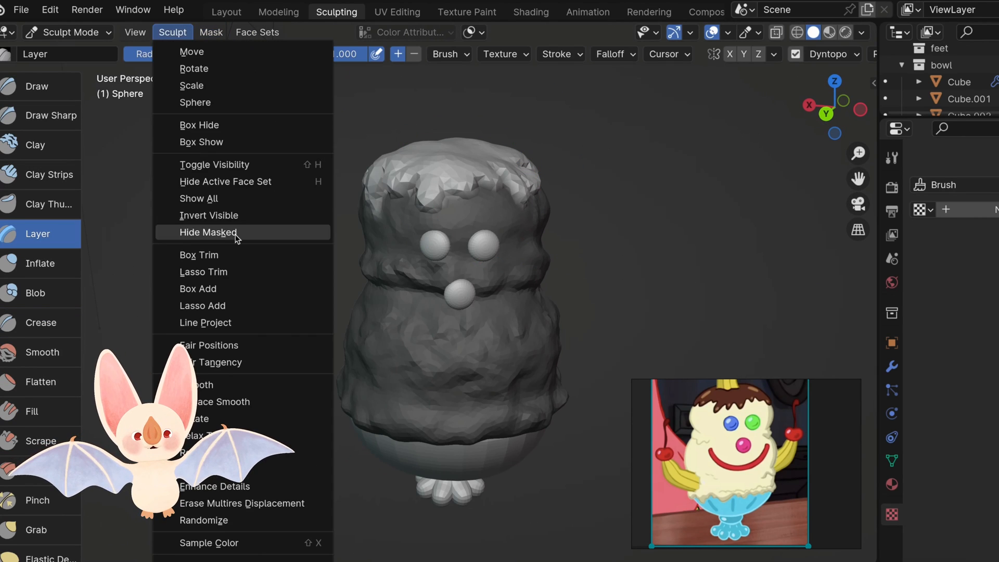
mouse_move(138, 37)
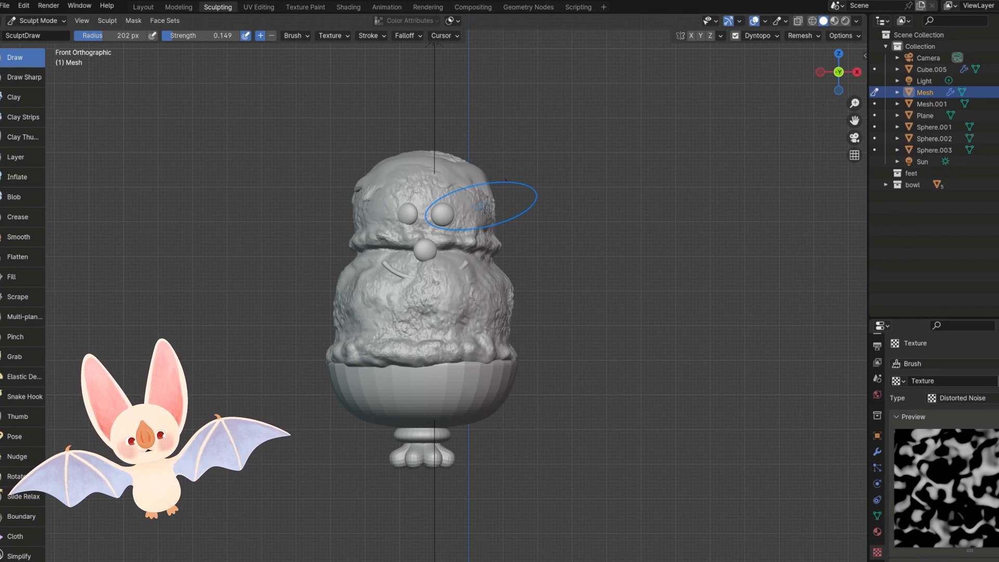
Reduce the Draw brush radius to 63 px and remove its Distorted Noise texture
middle_click_drag(480, 291, 463, 253)
scroll(468, 252, "up", 4)
left_click_drag(101, 35, 79, 35)
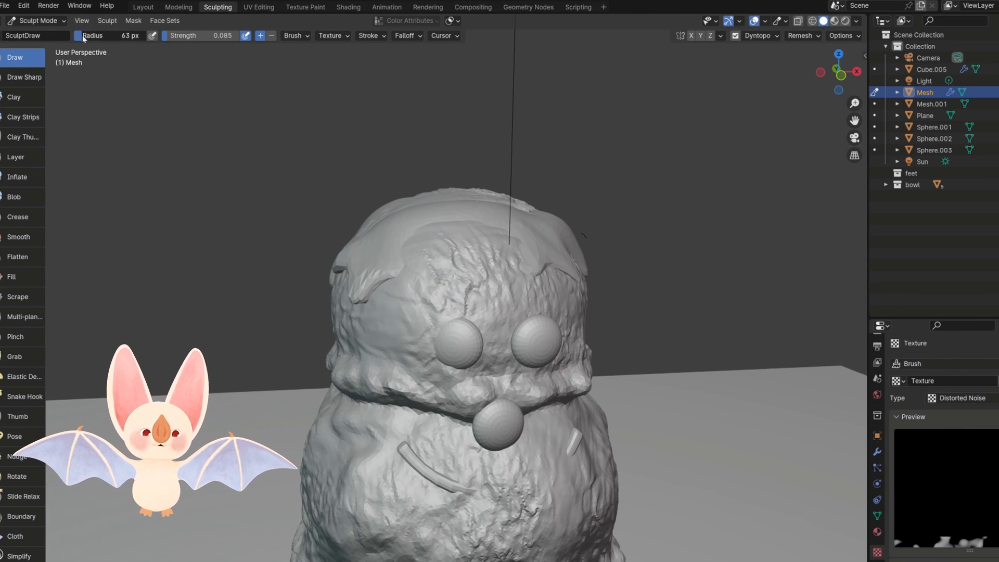
left_click(332, 36)
left_click(360, 58)
Build up the syrup topping over the upper scoop with the Clay brush at 63 px radius and 0.542 strength
left_click_drag(364, 292, 371, 274)
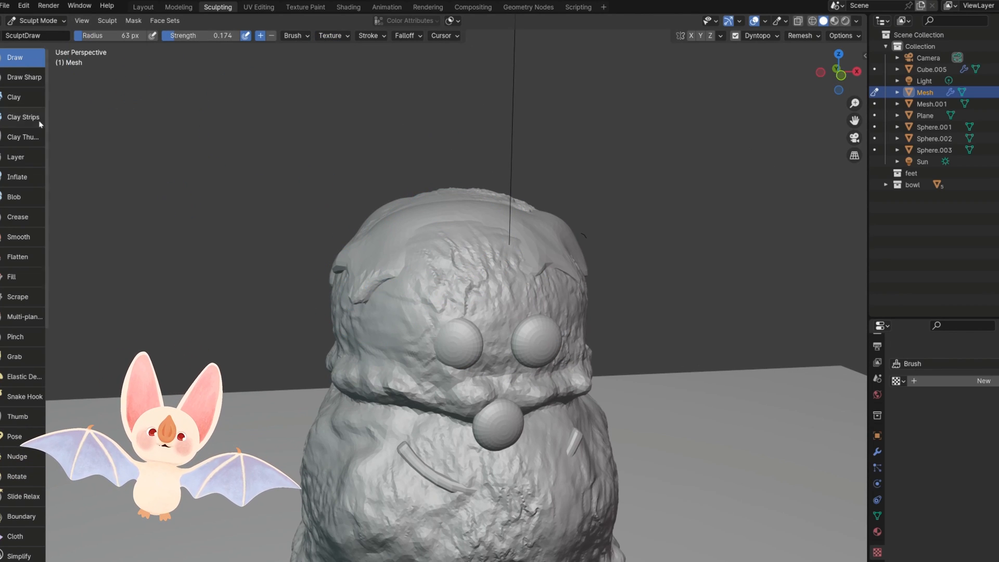
middle_click_drag(463, 249, 459, 259)
right_click(345, 224)
left_click_drag(325, 237, 341, 237)
mouse_move(437, 279)
middle_mouse_down()
mouse_move(455, 244)
mouse_move(507, 206)
middle_mouse_up()
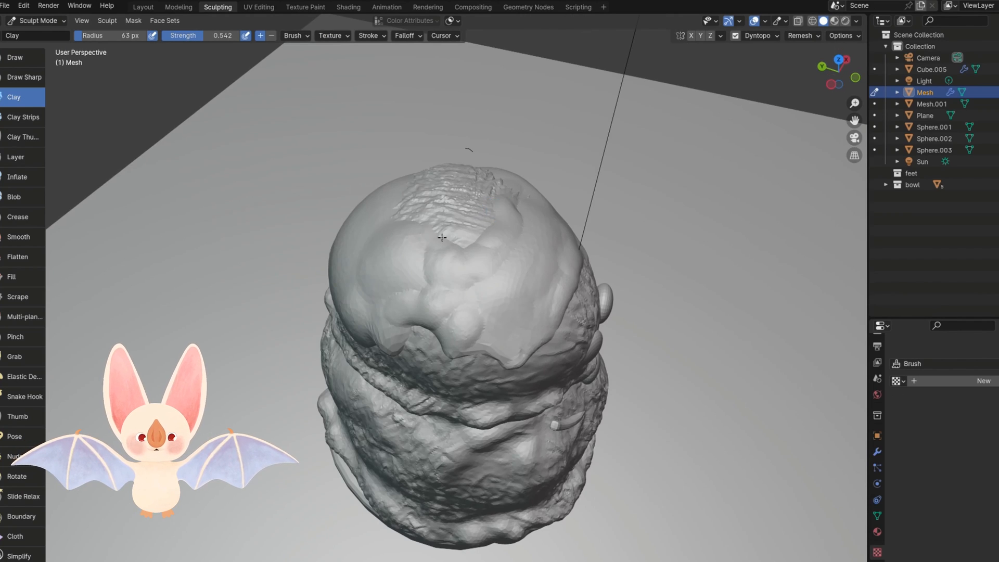
Continue the clay strokes around the crown of the topping to cover the rough patch
middle_click_drag(442, 238, 428, 244)
middle_click_drag(330, 256, 397, 214)
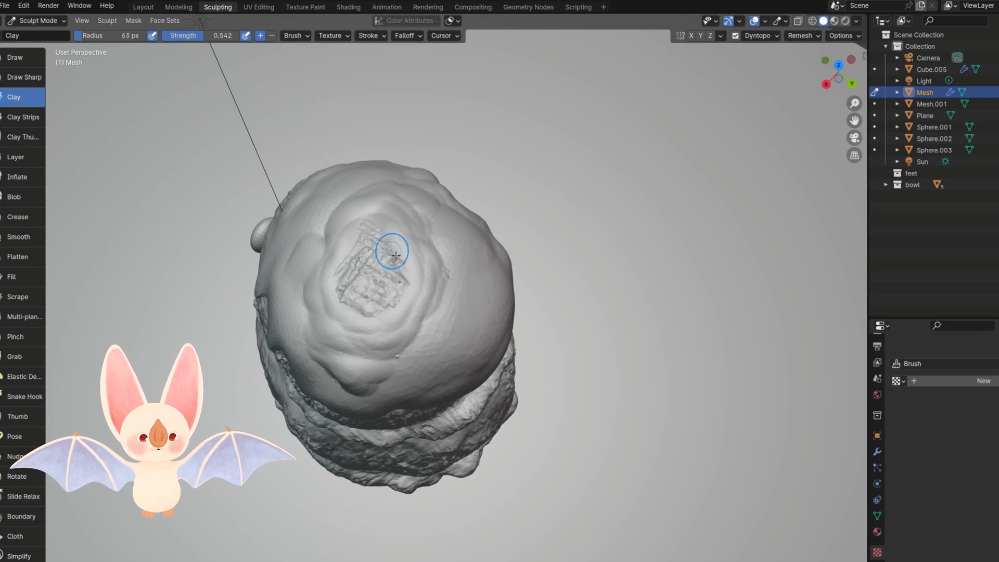
mouse_move(368, 269)
middle_mouse_down()
mouse_move(412, 293)
mouse_move(400, 293)
mouse_move(421, 216)
mouse_move(573, 230)
middle_mouse_up()
middle_click_drag(385, 293, 504, 229)
Smooth the top of the syrup and pull its edge into long drips with the Snake Hook brush
key("shift+s")
middle_click_drag(387, 289, 463, 263)
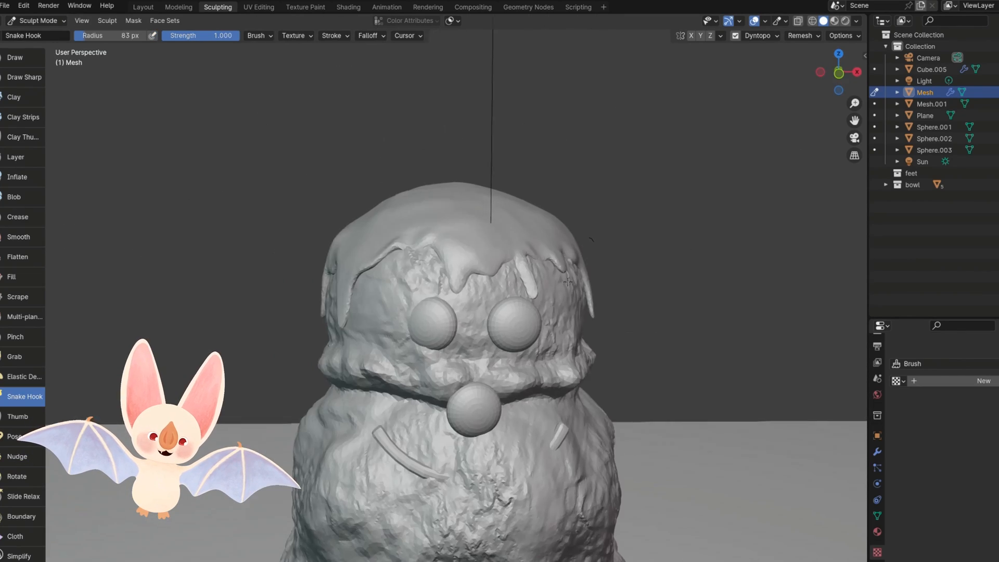
mouse_move(591, 298)
middle_mouse_down()
mouse_move(504, 299)
mouse_move(558, 264)
middle_mouse_up()
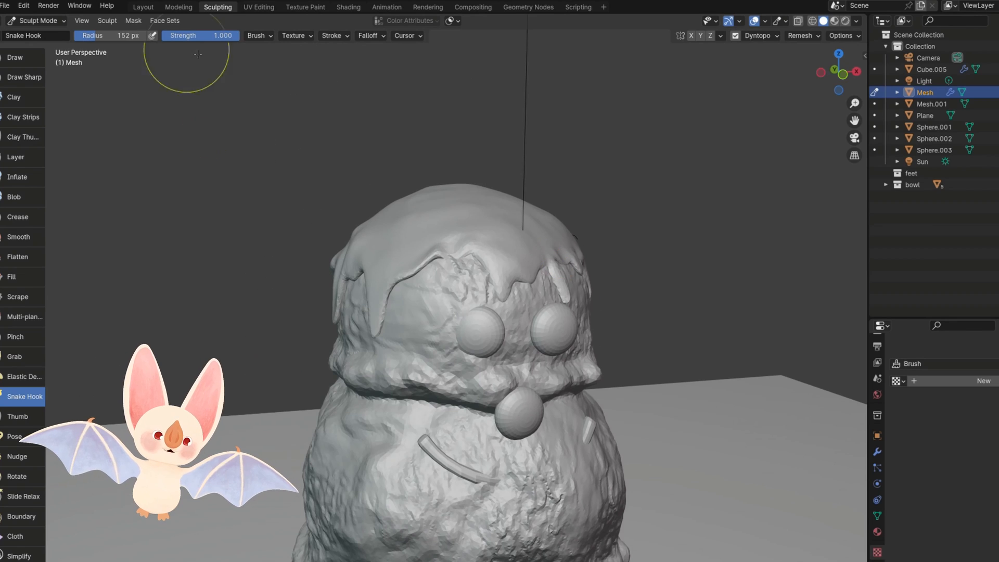
mouse_move(458, 268)
middle_mouse_down()
mouse_move(491, 268)
mouse_move(479, 291)
mouse_move(396, 289)
middle_mouse_up()
Thicken the syrup's dripping edge with the Draw brush and the Blob brush at 53 px radius and 0.533 strength
left_click(16, 58)
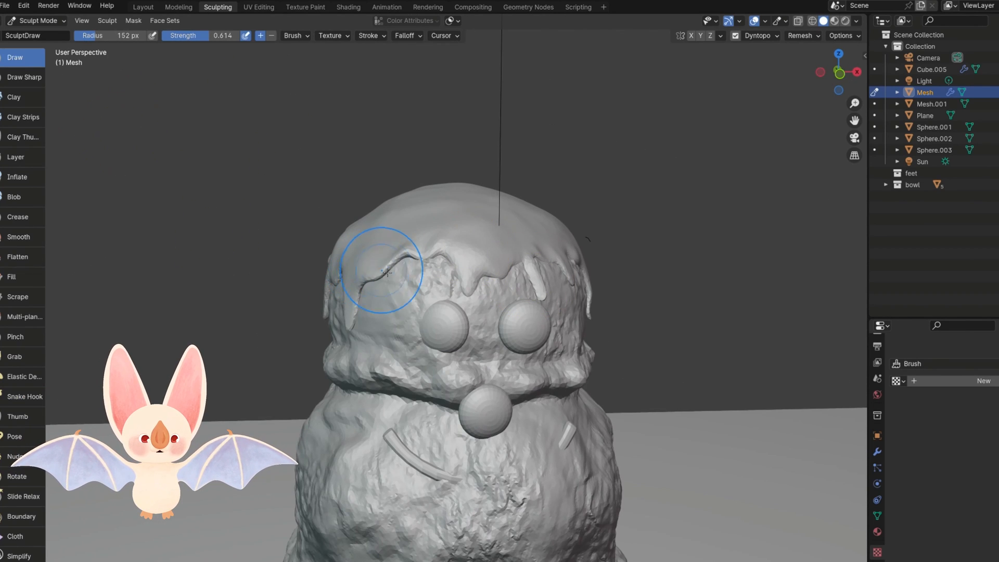
mouse_move(560, 271)
middle_mouse_down()
mouse_move(439, 290)
mouse_move(600, 289)
middle_mouse_up()
left_click(60, 198)
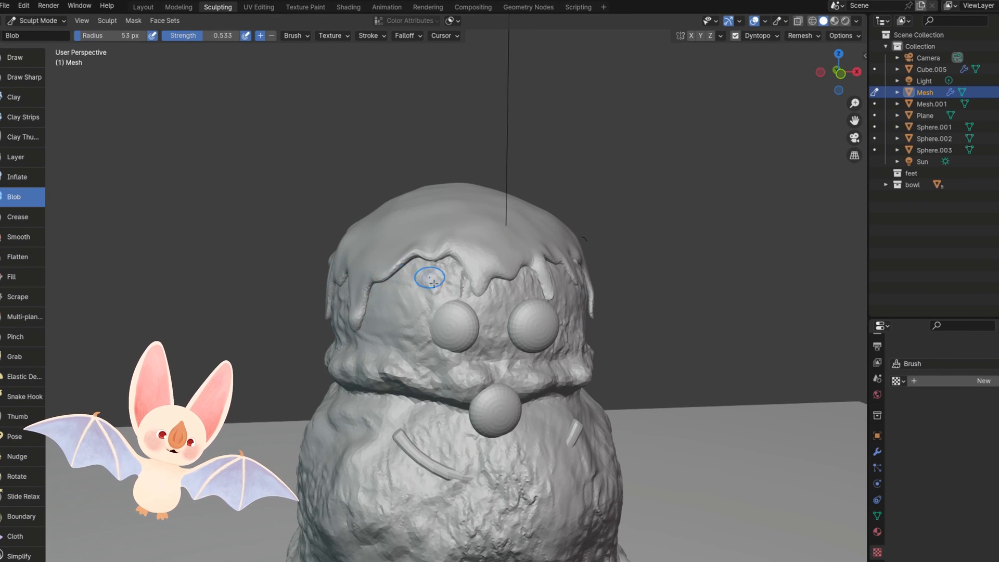
middle_click_drag(434, 283, 458, 309)
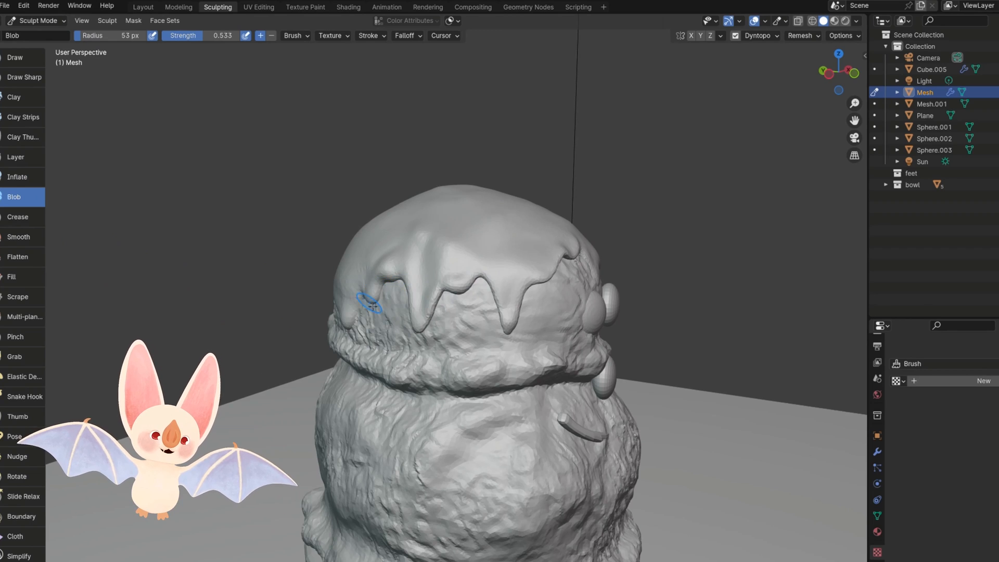
mouse_move(370, 304)
middle_mouse_down()
mouse_move(446, 293)
mouse_move(468, 300)
mouse_move(468, 290)
mouse_move(440, 317)
mouse_move(440, 306)
mouse_move(418, 321)
middle_mouse_up()
Reshape the syrup drips around the rear edge of the topping with the Grab brush at 113 px radius and 0.400 strength
key("z")
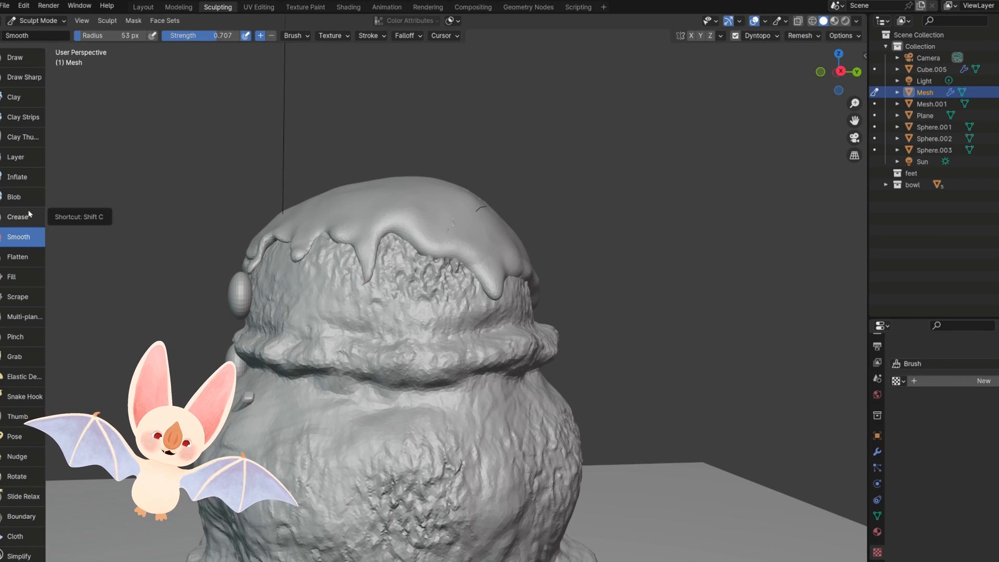
left_click(21, 197)
mouse_move(369, 285)
middle_mouse_down()
mouse_move(371, 299)
mouse_move(299, 268)
middle_mouse_up()
key("g")
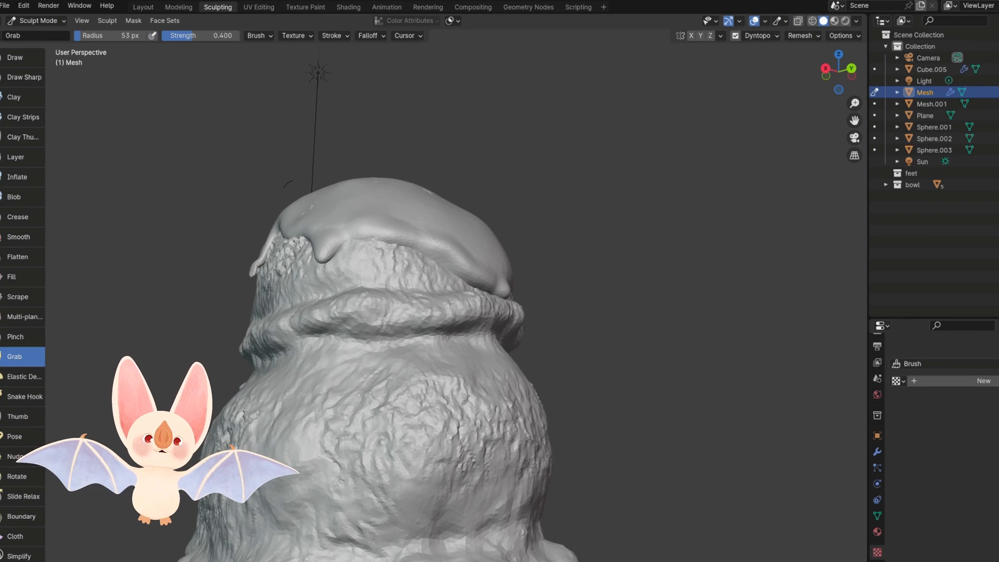
key("f")
mouse_move(257, 272)
left_mouse_down()
mouse_move(227, 257)
mouse_move(269, 300)
left_mouse_up()
left_click(285, 270)
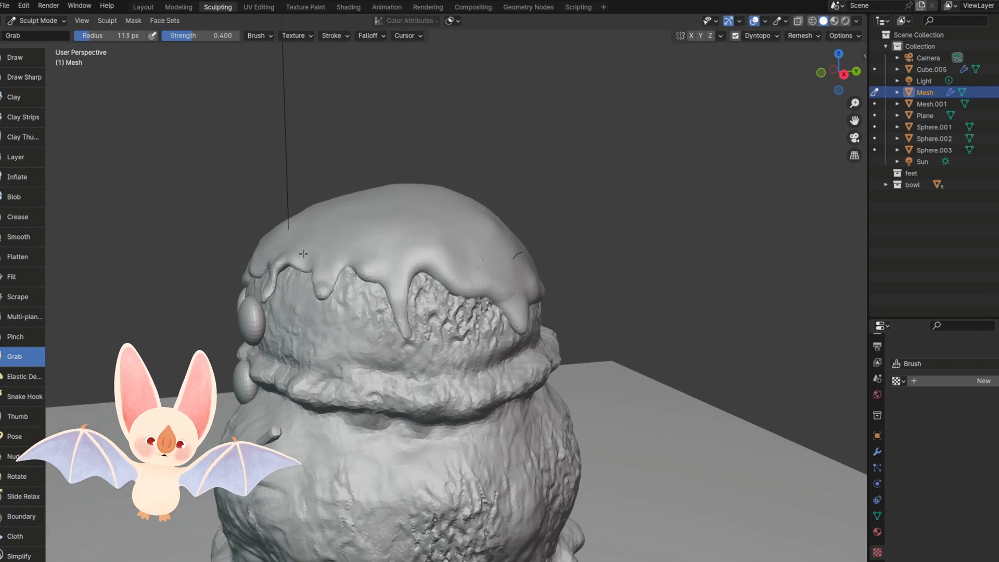
Thicken the syrup's edge with the Blob brush at 60 px radius and soften it with the Smooth brush at 134 px radius
left_click(21, 197)
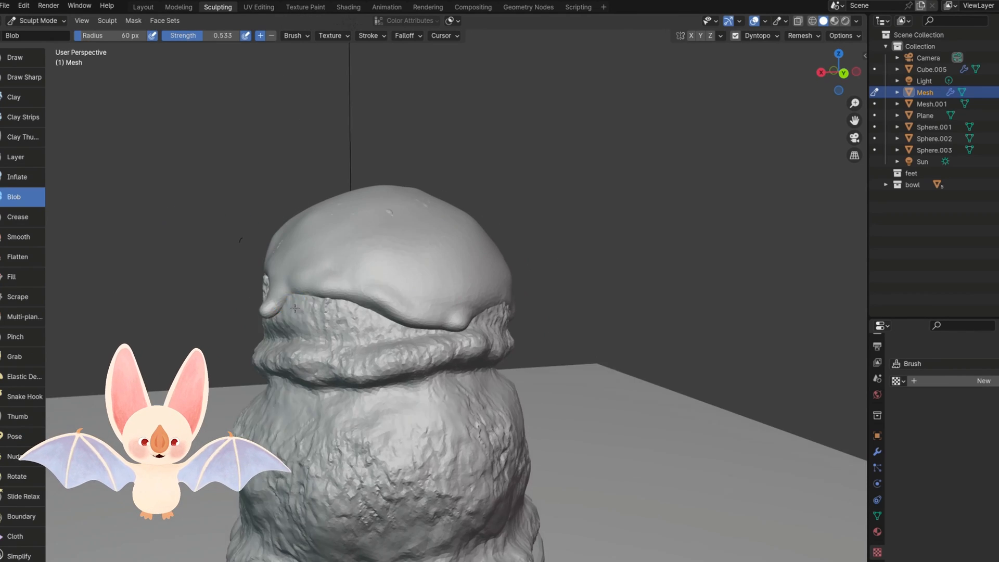
middle_click_drag(295, 309, 280, 315)
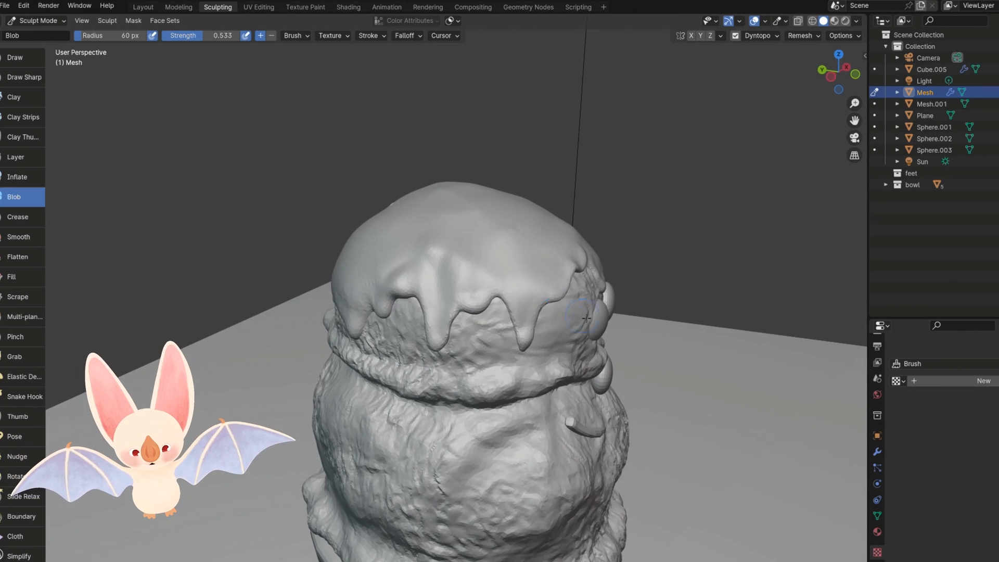
key("shift+s")
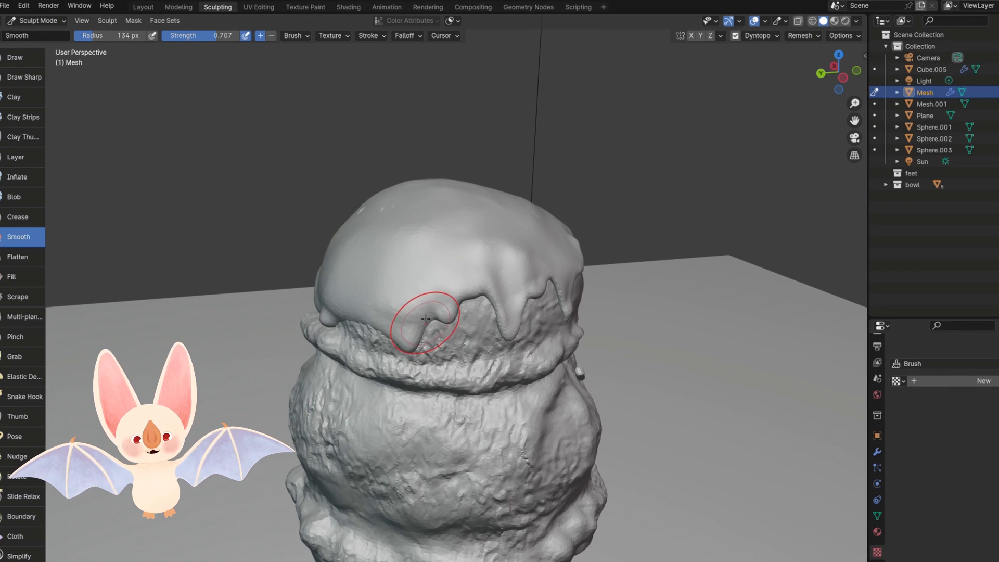
left_click_drag(412, 319, 335, 263)
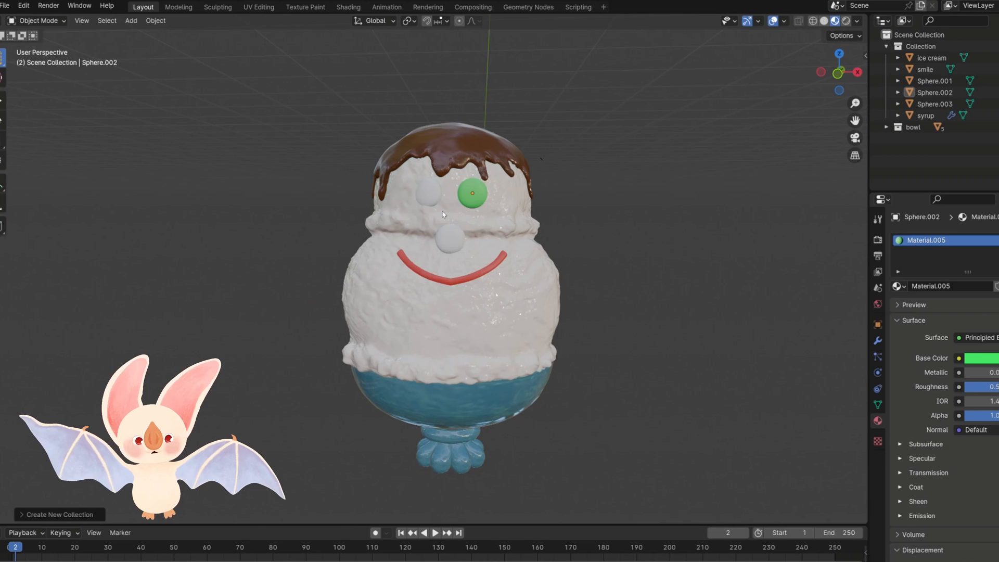
Shade the eye and nose spheres smooth
right_click(469, 200)
left_click(470, 201)
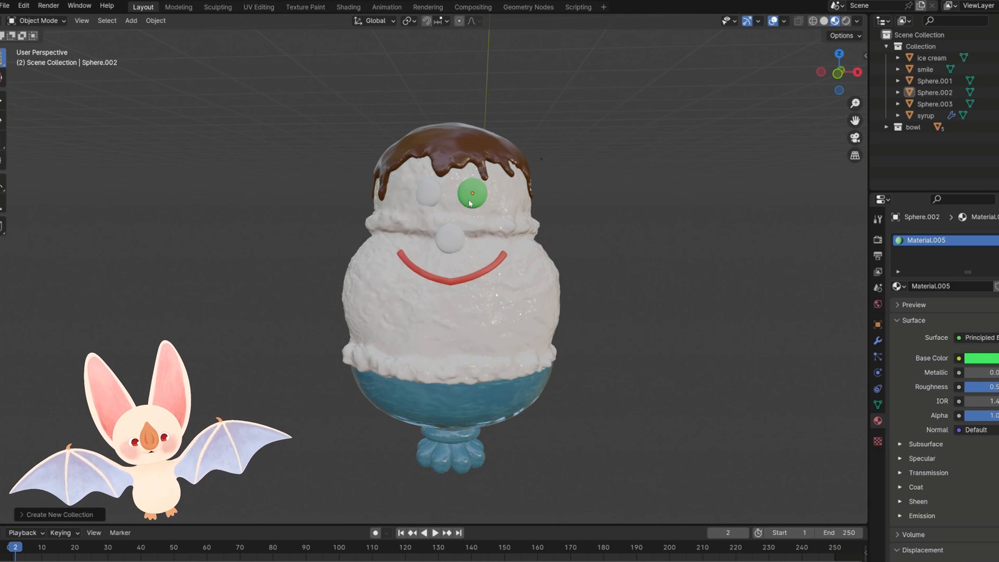
left_click(454, 239)
right_click(455, 238)
left_click(455, 239)
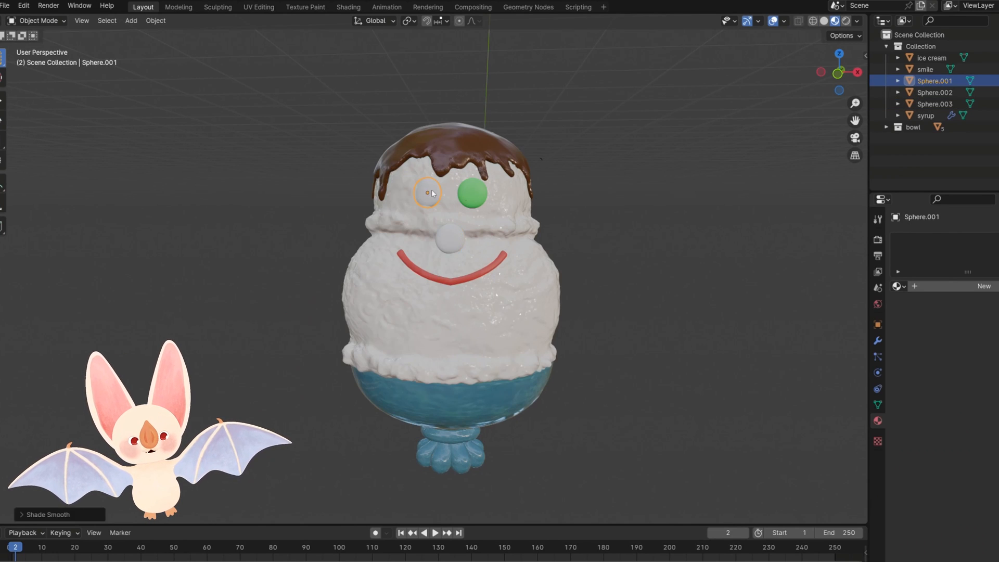
Lower the roughness of the green eye's material and rename the material eye in the Shading workspace with material preview shading
left_click(472, 194)
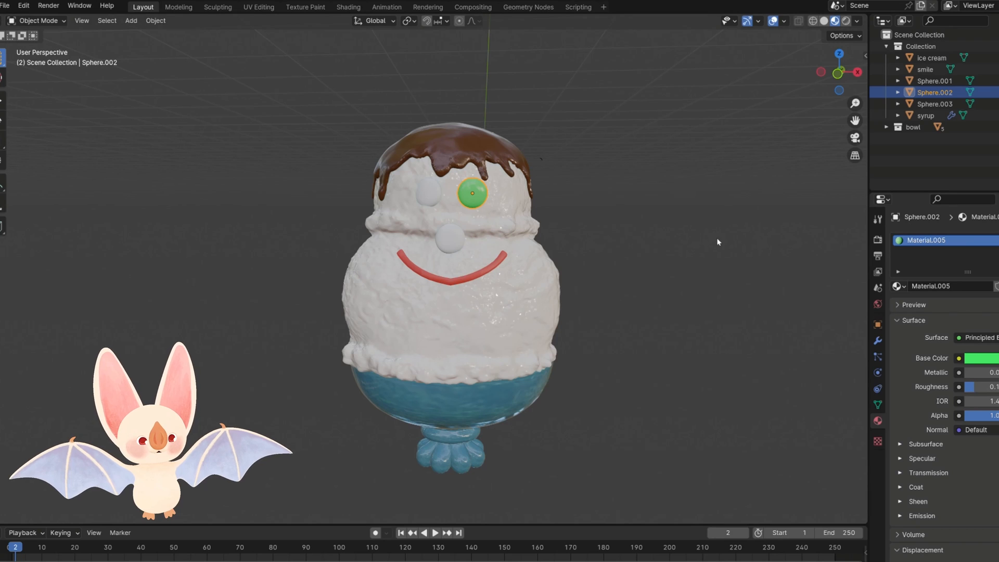
left_click(348, 8)
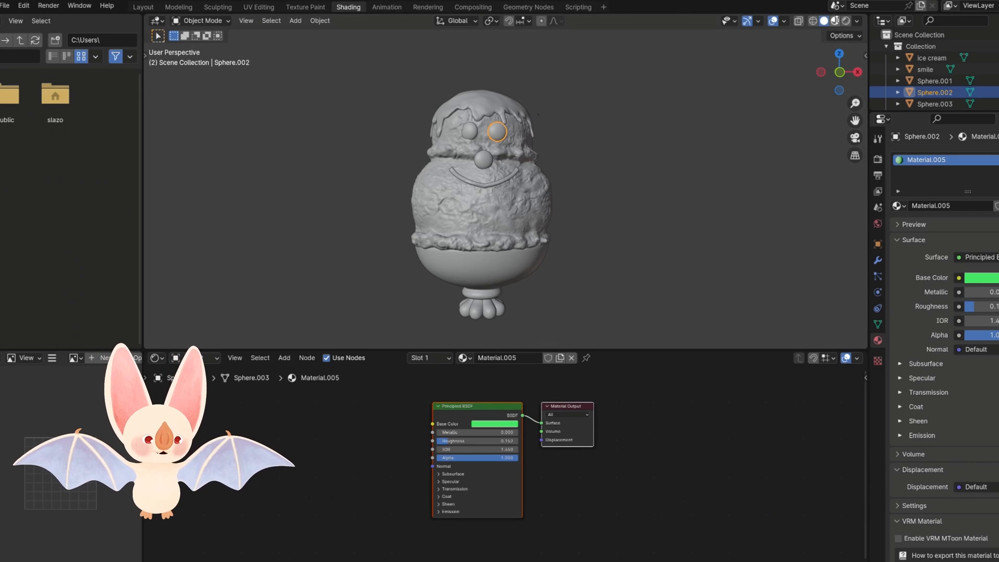
left_click(835, 21)
left_click(497, 357)
type("e")
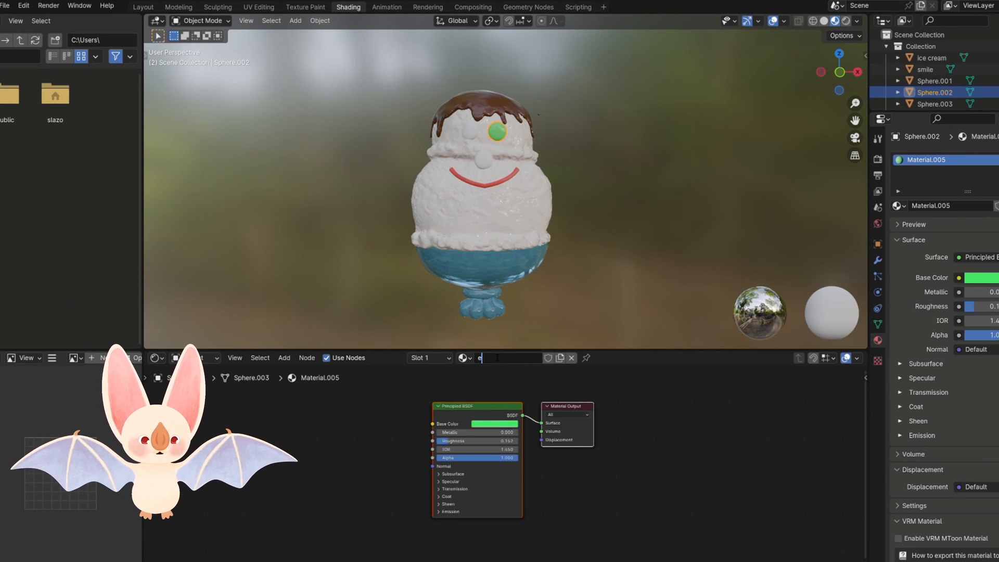
type("ye")
key("Return")
Give the other eye sphere a copy of the eye material, eye.001, and set its base color to blue
left_click(470, 131)
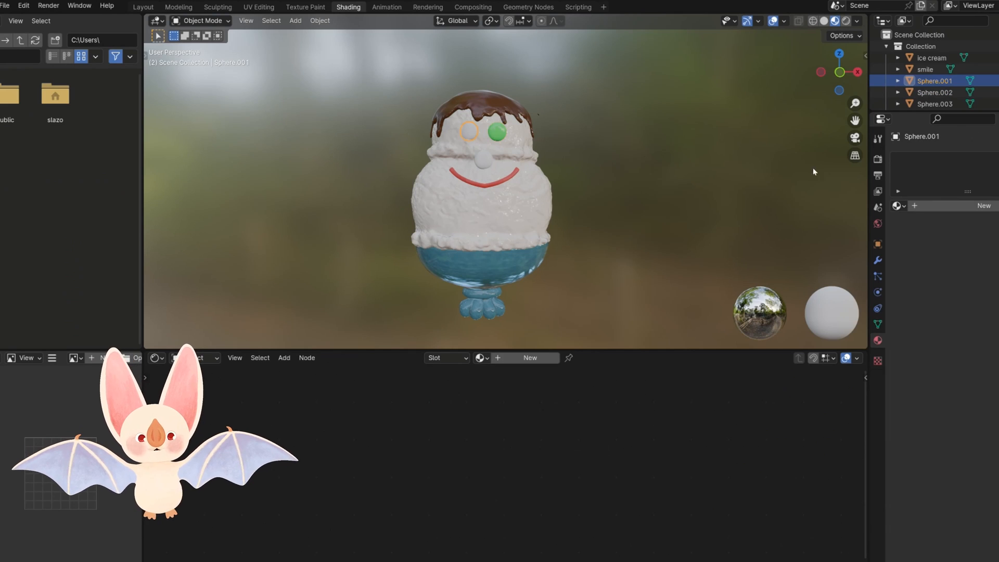
left_click(897, 206)
left_click(922, 238)
left_click(484, 424)
left_click(520, 320)
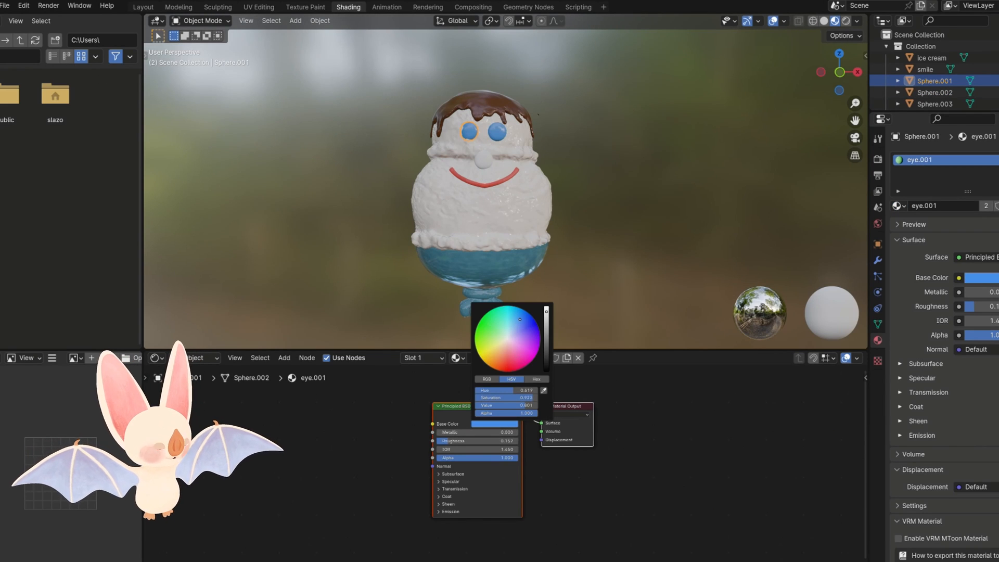
left_click(503, 424)
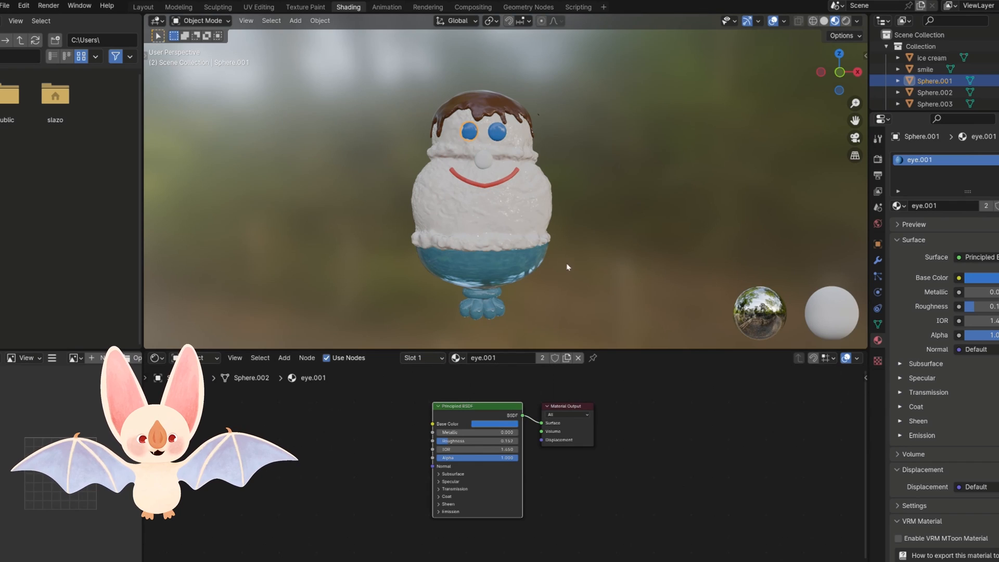
Reassign the green eye material to the Sphere.002 eye
left_click(500, 137)
left_click(458, 360)
left_click(482, 431)
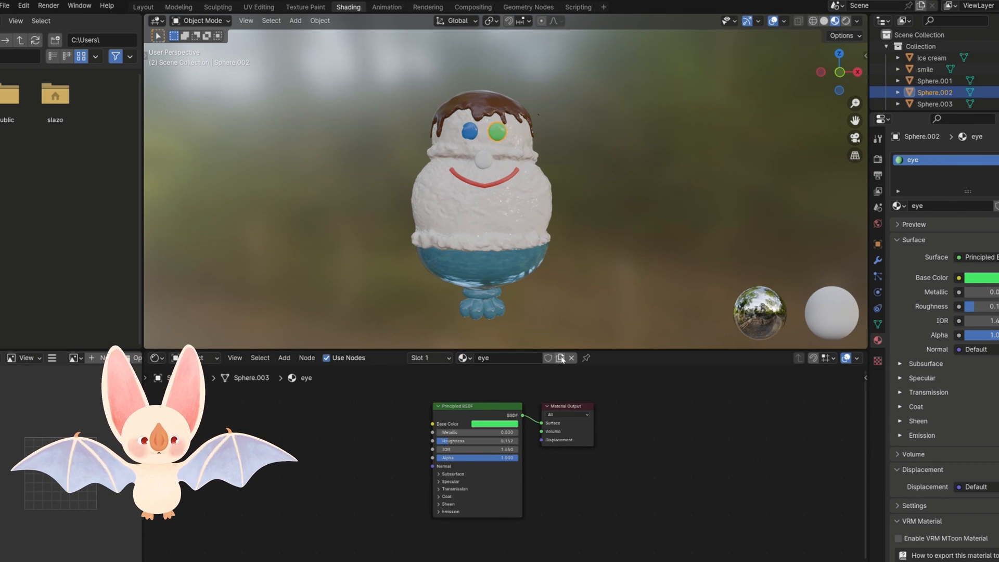
Assign the eye material to the nose sphere and change the nose's base color to red
left_click(483, 160)
left_click(481, 358)
left_click(493, 378)
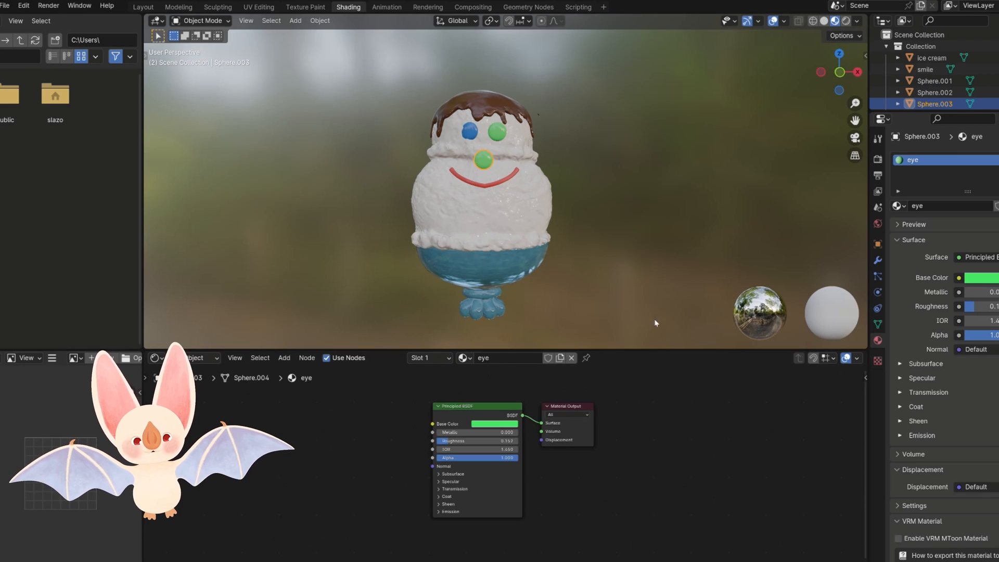
left_click(509, 425)
left_click_drag(490, 328, 509, 359)
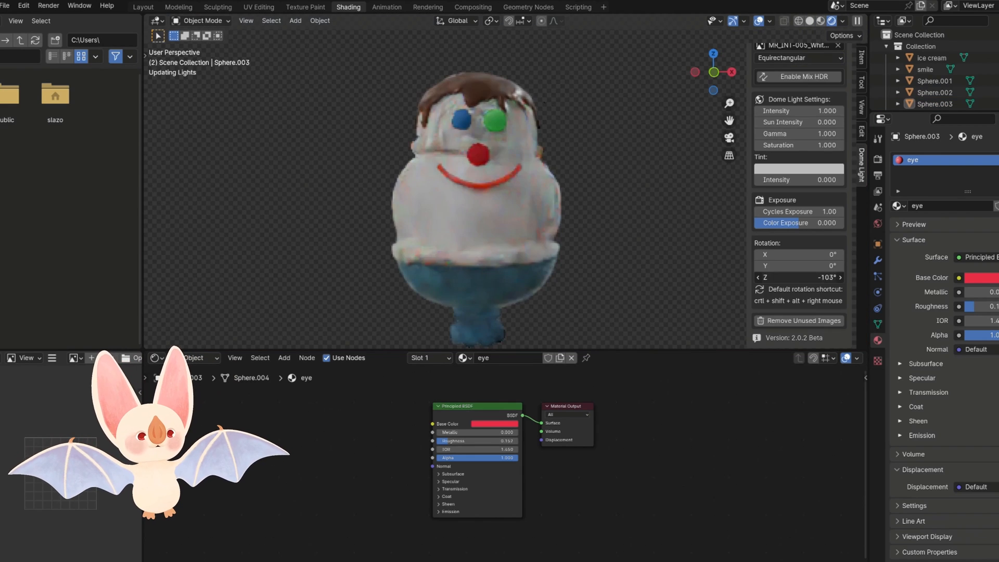
Switch to material preview shading and set the dome light's Z rotation to 269°
left_click(820, 21)
left_click_drag(802, 278, 780, 305)
scroll(535, 252, "down", 4)
middle_click_drag(526, 252, 492, 249)
Add an area light and position it vertically above the sundae character
key("shift+a")
mouse_move(520, 406)
left_click(597, 446)
scroll(492, 248, "down", 4)
scroll(491, 248, "up", 3)
key("g")
key("z")
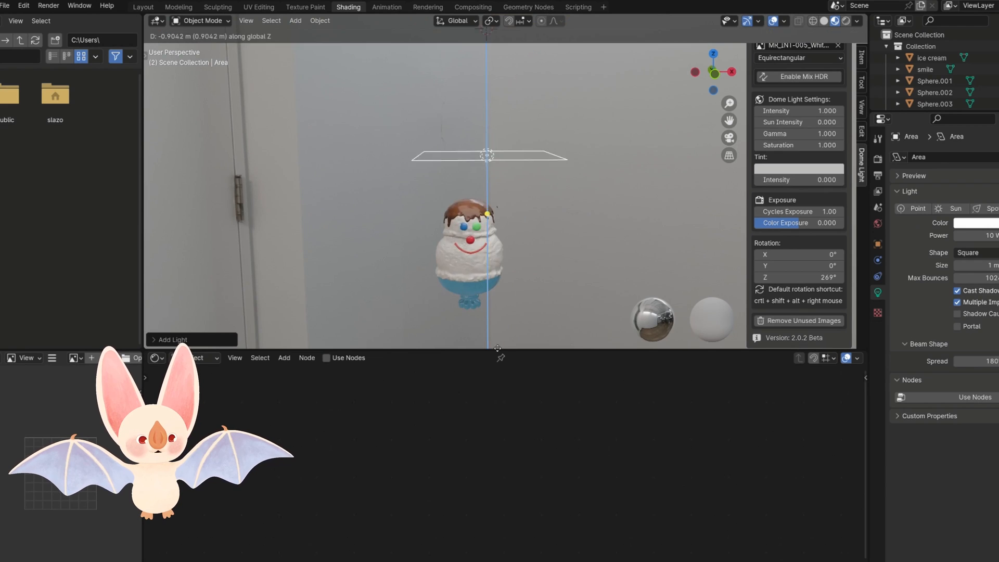
left_click(491, 229)
Move the area light to the green-eye side of the character and rotate it to face the figure
key("t")
left_click_drag(549, 184, 661, 193)
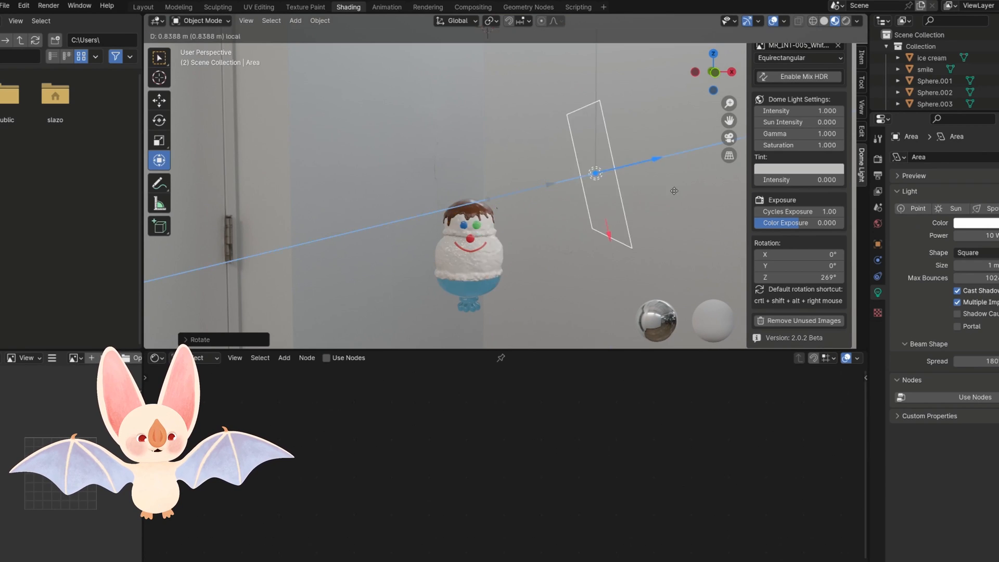
middle_click_drag(624, 209, 646, 208)
left_click_drag(594, 205, 536, 212)
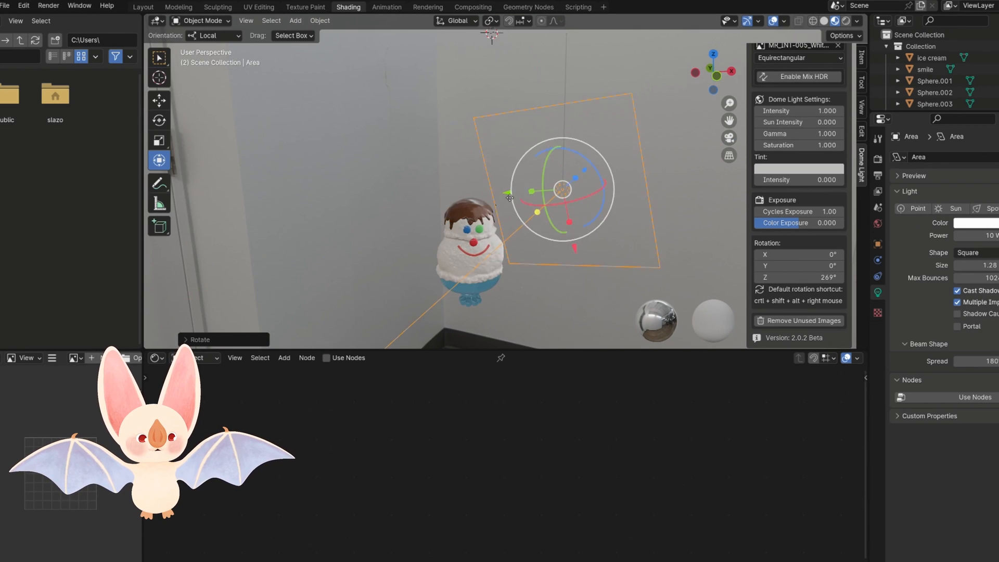
middle_click_drag(536, 212, 516, 212)
left_click_drag(583, 177, 596, 188)
middle_click_drag(596, 187, 602, 188)
Change the area light's shape to Rectangle, 2.65 m in X by 1 m in Y, and adjust its position beside the character
left_click_drag(977, 266, 997, 265)
left_click(976, 253)
left_click(976, 277)
left_click_drag(575, 261, 586, 328)
middle_click_drag(567, 282, 567, 276)
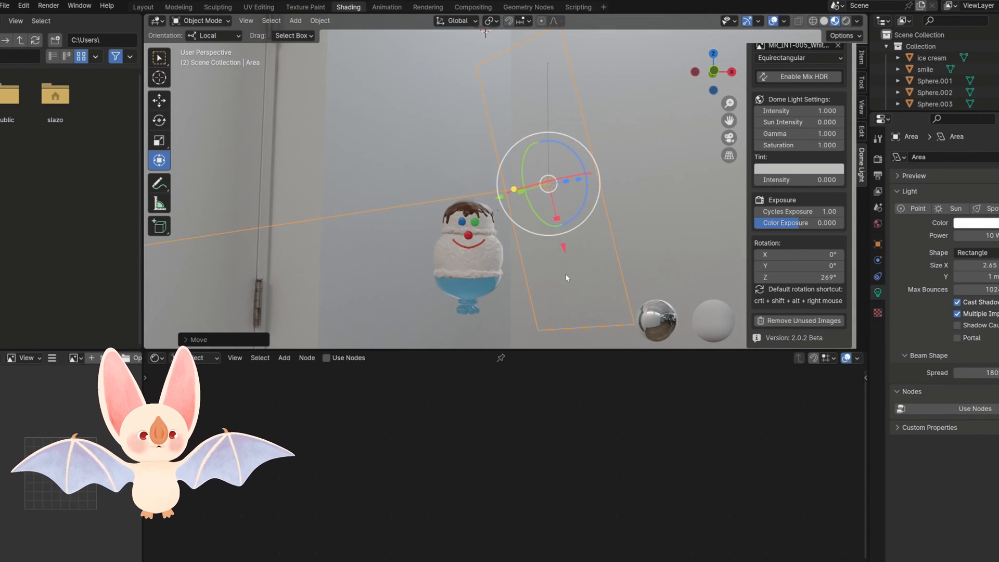
Duplicate the rectangular area light to the blue-eye side of the character and rotate the copy to face the figure
key("shift+d")
left_click(373, 283)
left_click_drag(370, 189, 409, 156)
left_click_drag(334, 332, 340, 300)
mouse_move(300, 233)
left_mouse_down()
mouse_move(329, 230)
mouse_move(318, 231)
left_mouse_up()
left_click_drag(397, 235, 419, 238)
Set the duplicated area light's power to 72 W while viewing the character from the front
key("KP_1")
scroll(492, 241, "up", 10)
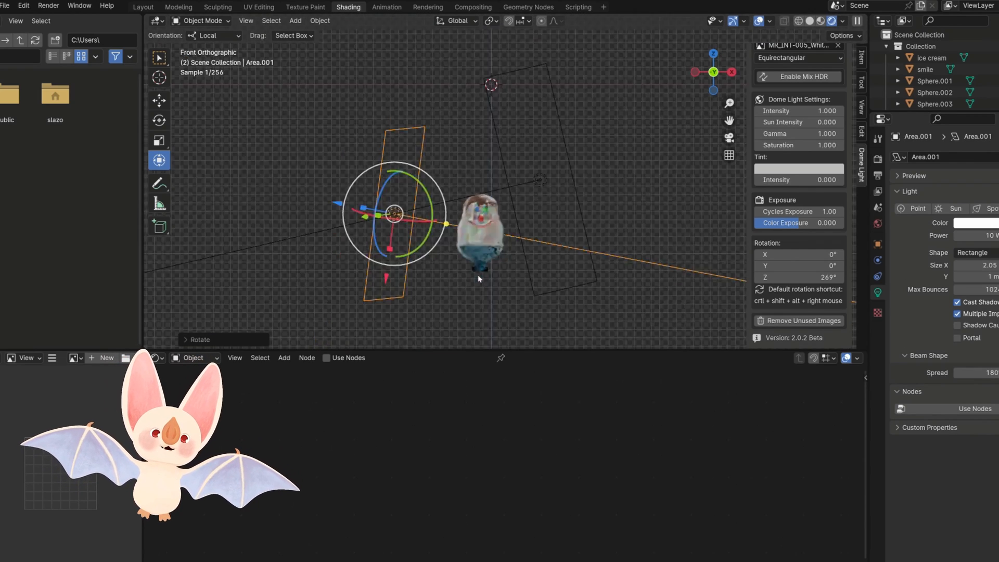
right_click(265, 125)
left_click(266, 130)
left_click(299, 129)
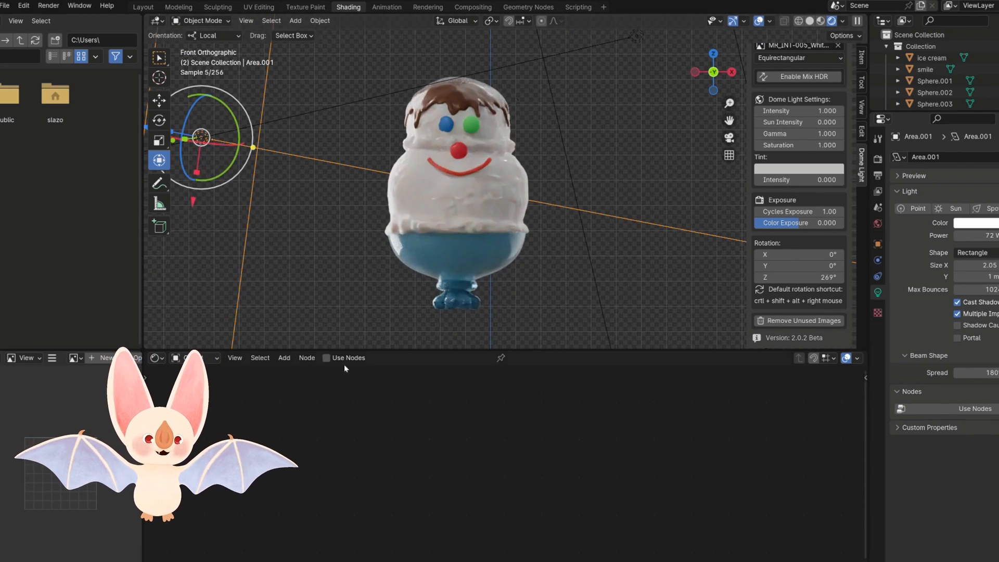
scroll(323, 312, "down", 2)
left_click_drag(267, 325, 259, 379)
Set the original area light's power to 21 W
scroll(599, 223, "up", 1)
left_click(564, 194)
right_click(557, 183)
left_click(557, 186)
left_click(552, 219)
left_click(522, 260)
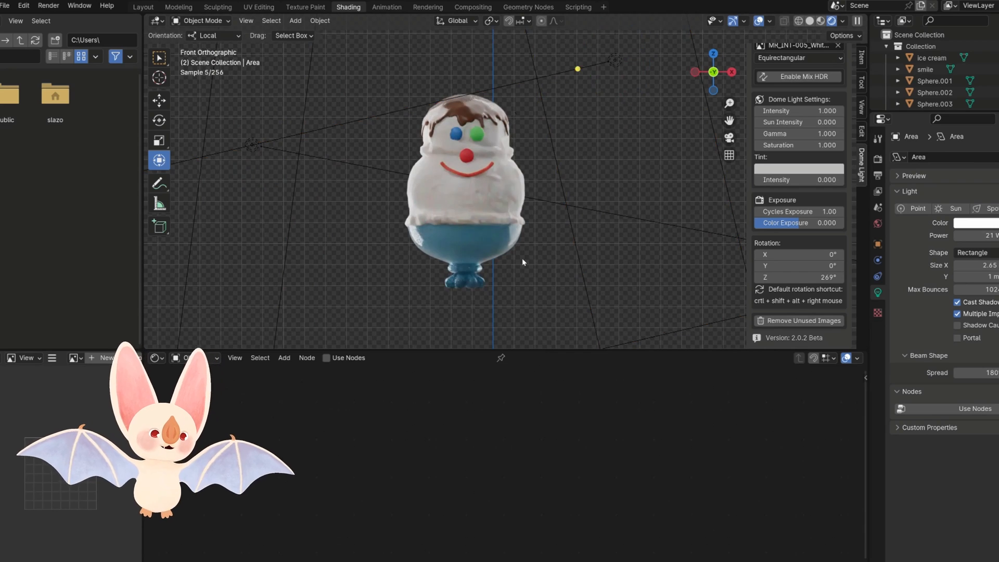
Adjust the blue eye's depth on the face by moving it along the Y axis
middle_click_drag(461, 177, 445, 192)
key("KP_1")
left_click(428, 139)
key("g")
key("y")
left_click(440, 156)
left_click(537, 287)
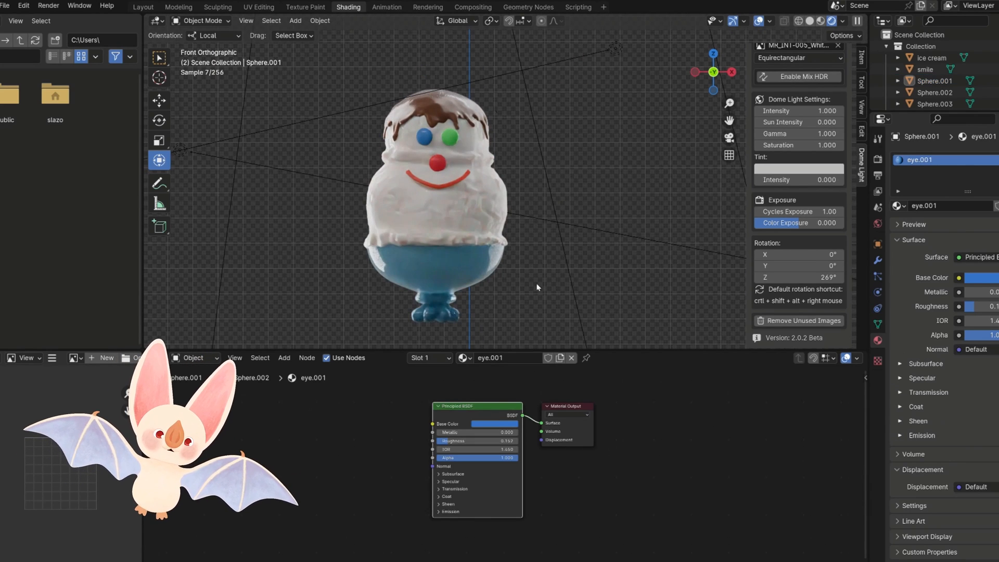
Connect the Vector Displacement node to the Material Output's Displacement input in the ice cream's material
left_click(484, 223)
scroll(545, 417, "up", 4)
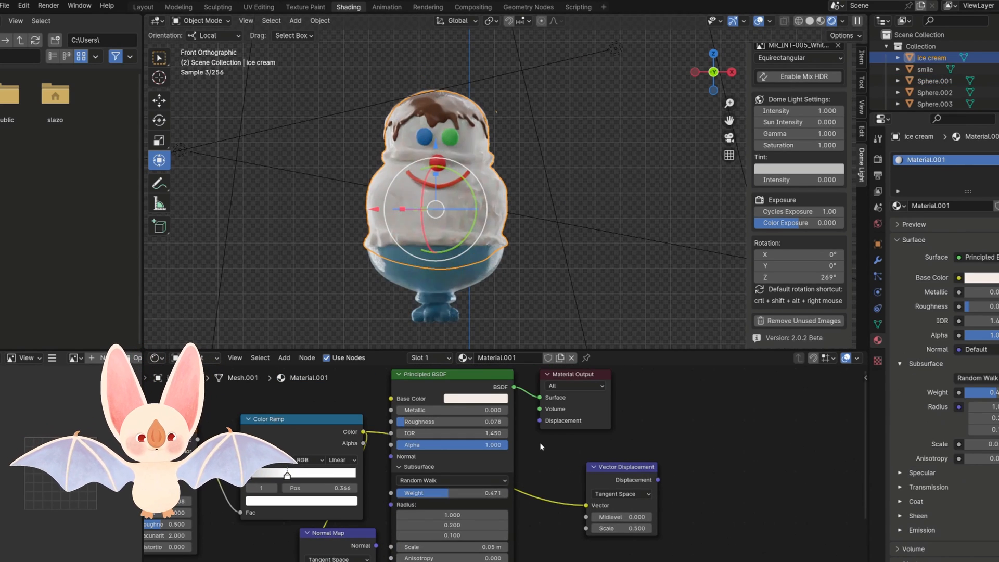
scroll(500, 285, "up", 2)
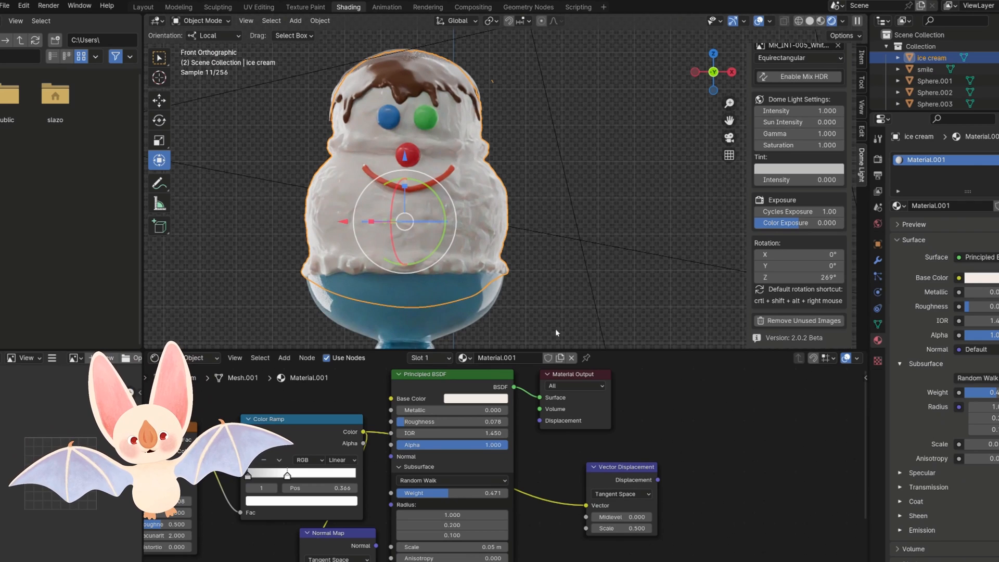
middle_click_drag(542, 468, 638, 403)
scroll(627, 442, "down", 4)
left_click_drag(632, 439, 623, 445)
left_click_drag(654, 453, 577, 399)
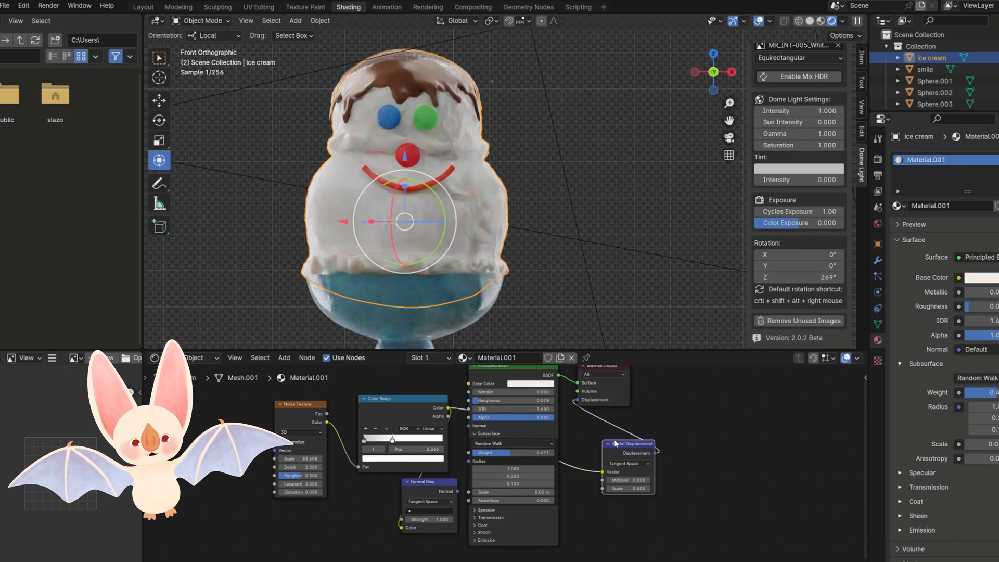
Delete the Normal Map node from the ice cream's material and spread out the Noise Texture and Color Ramp nodes
left_click_drag(404, 399, 372, 397)
left_click(417, 482)
key("x")
left_click_drag(299, 405, 226, 402)
left_click_drag(372, 396, 349, 405)
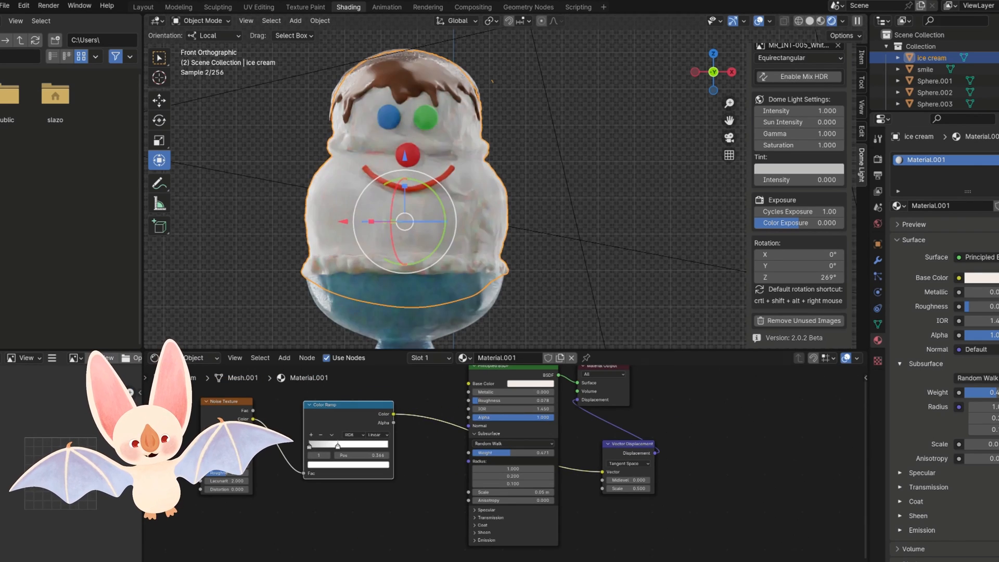
Compare the ice cream in solid and material preview shading and set the Vector Displacement scale to 1.000
key("z")
key("2")
key("z")
key("6")
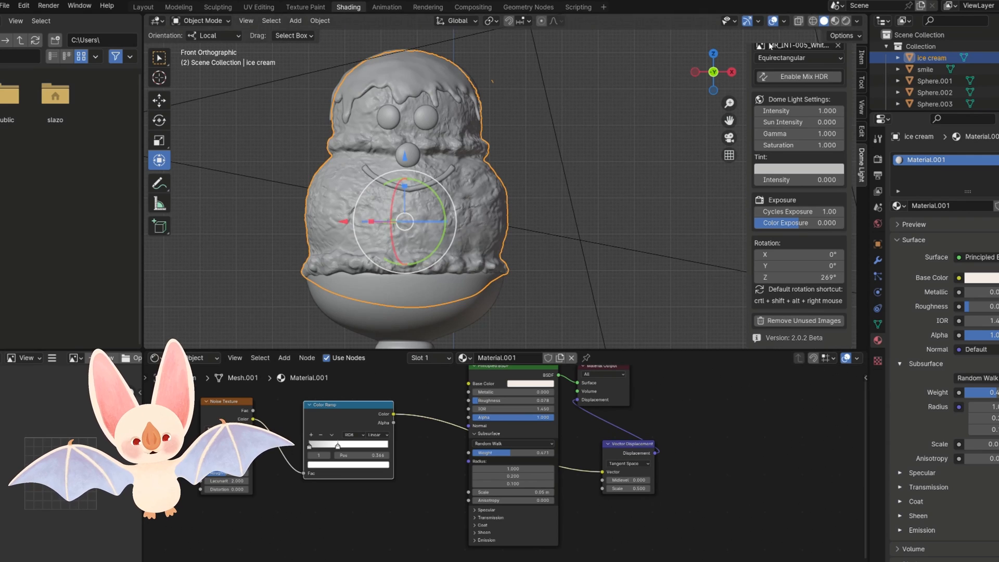
key("z")
key("2")
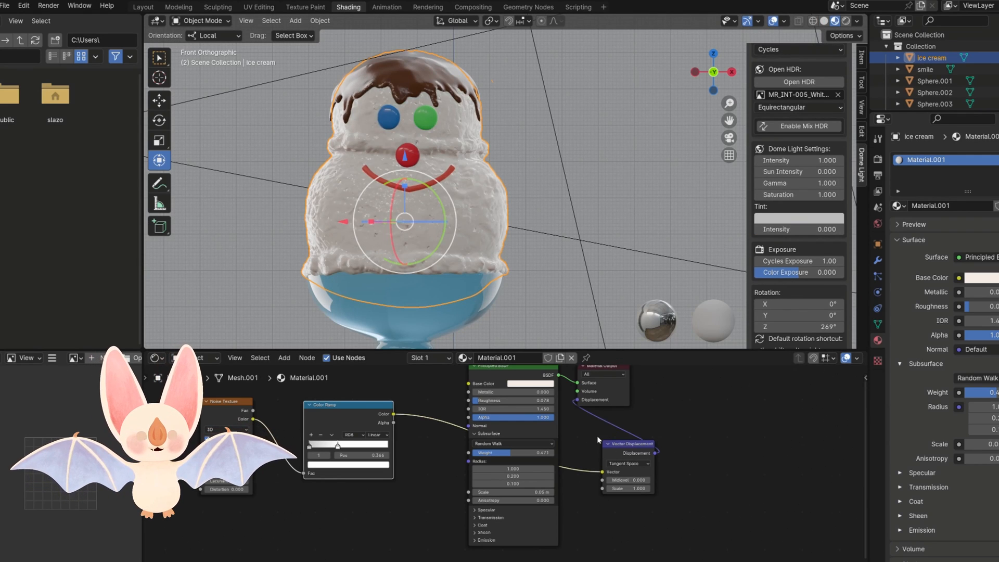
Darken the Color Ramp's first stop, move its second stop to 0.435, and switch to rendered shading
left_click(310, 446)
left_click(348, 465)
left_click_drag(384, 363, 384, 411)
left_click(437, 403)
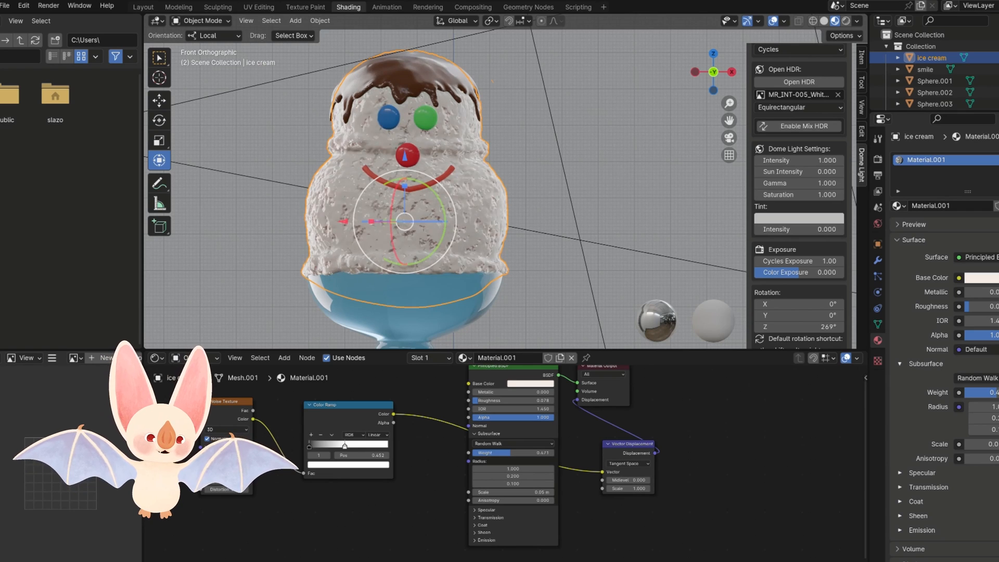
left_click_drag(345, 446, 356, 448)
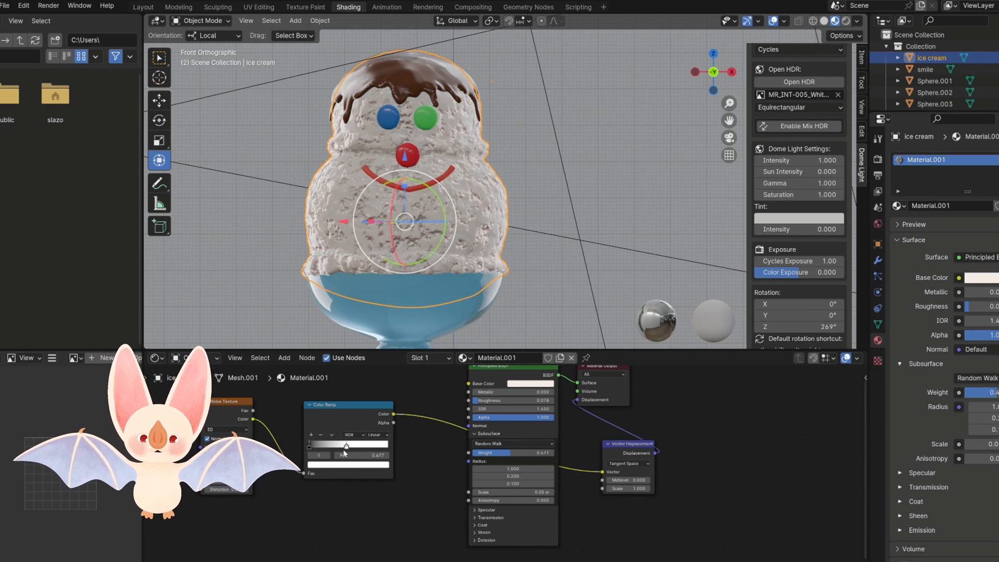
left_click(846, 20)
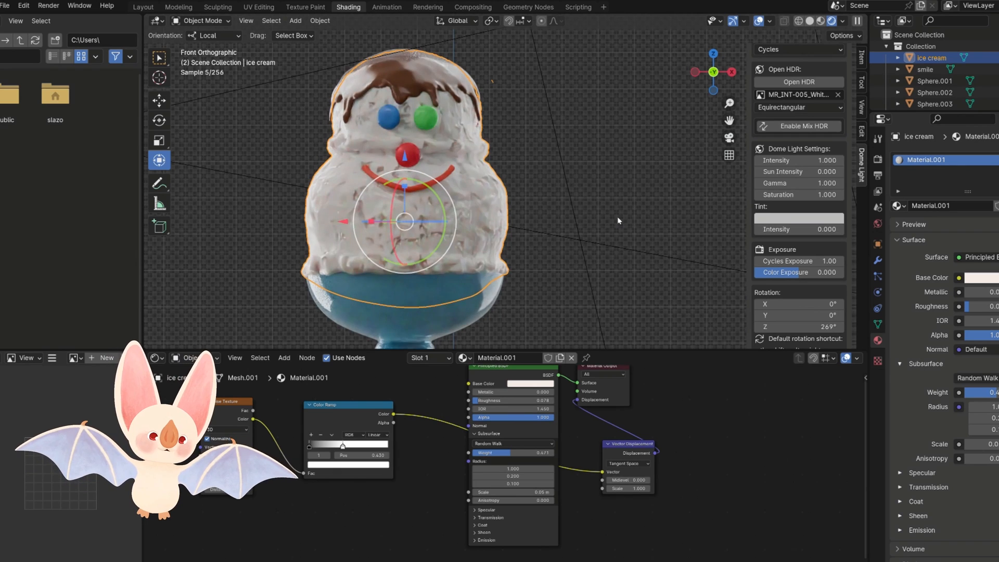
Set the ice cream's Color Ramp to B-Spline interpolation, move its second stop to 0.227, and return to rendered shading
left_click(820, 20)
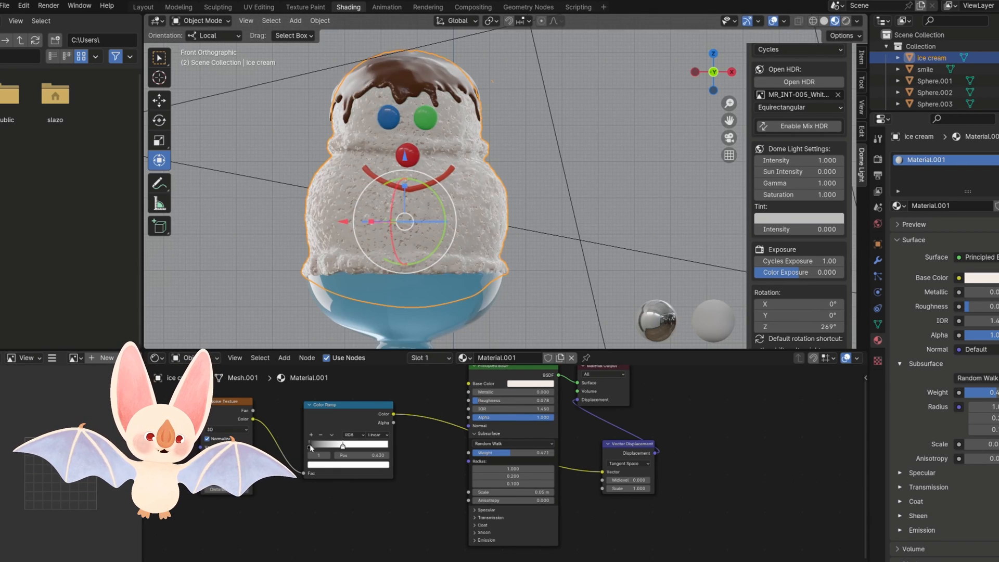
left_click(347, 464)
left_click_drag(383, 365, 383, 348)
left_click_drag(343, 446, 327, 446)
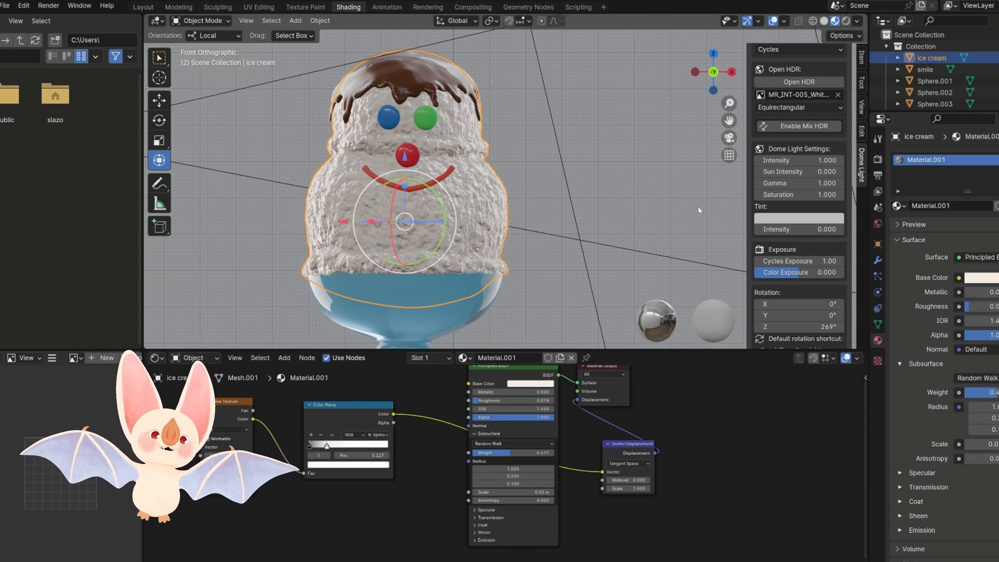
left_click(847, 21)
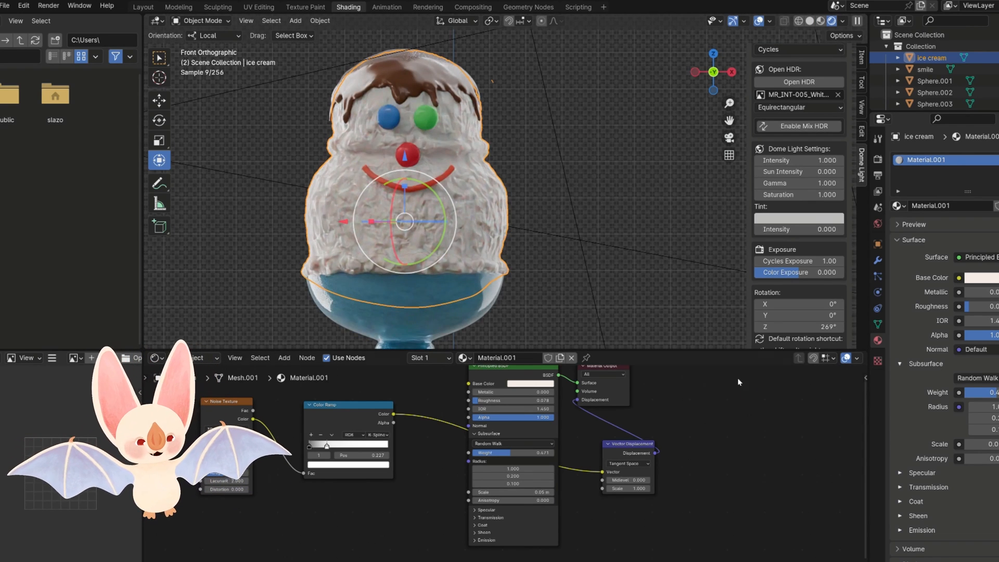
Select the syrup and set its Principled BSDF roughness to 0.117
key("Tab")
left_click_drag(491, 60, 518, 92)
key("Tab")
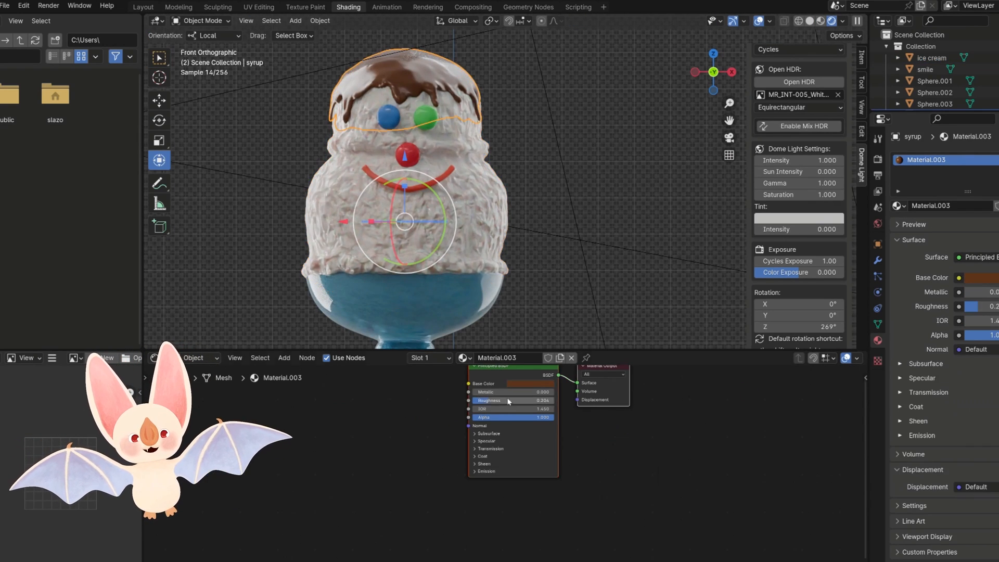
left_click_drag(508, 401, 498, 402)
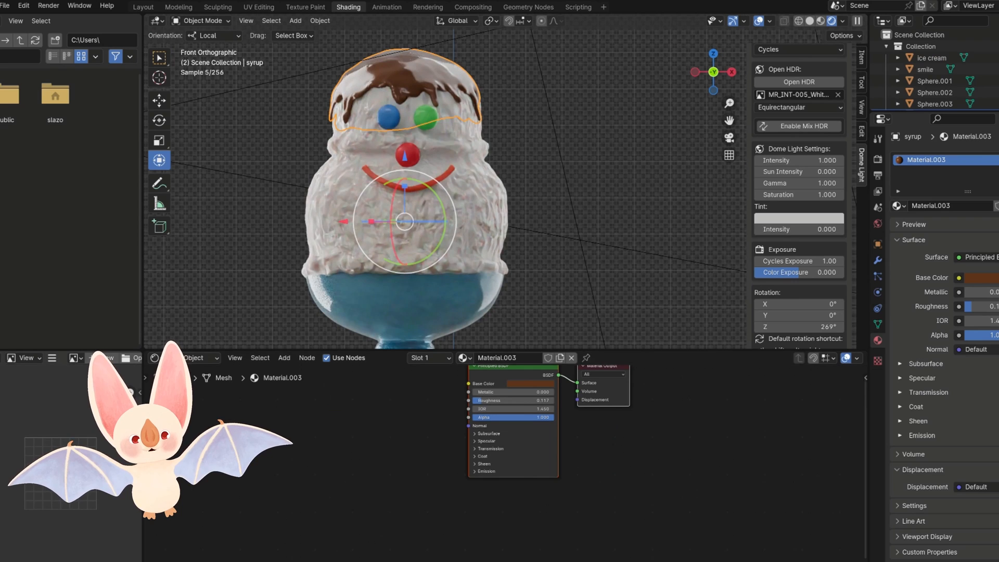
Add a Color Ramp node beside the Principled BSDF in the syrup's material
middle_click_drag(512, 372, 509, 393)
key("shift+a")
type("color ram")
left_click(417, 456)
left_click(352, 487)
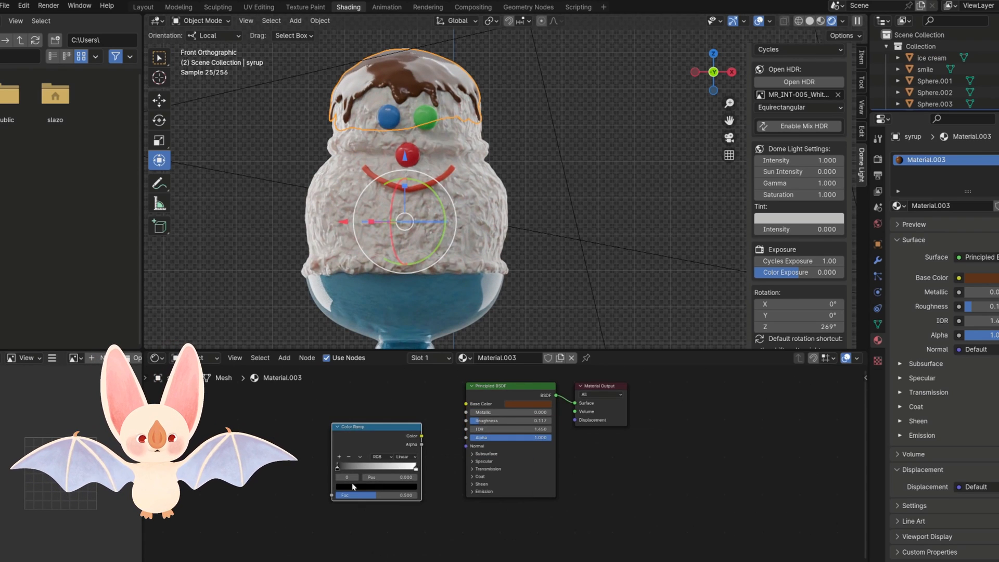
Color the syrup Color Ramp's first stop dark brown and second stop lighter reddish brown, and connect it to Base Color
left_click(353, 487)
key("ctrl+c")
left_click(417, 467)
left_click(411, 486)
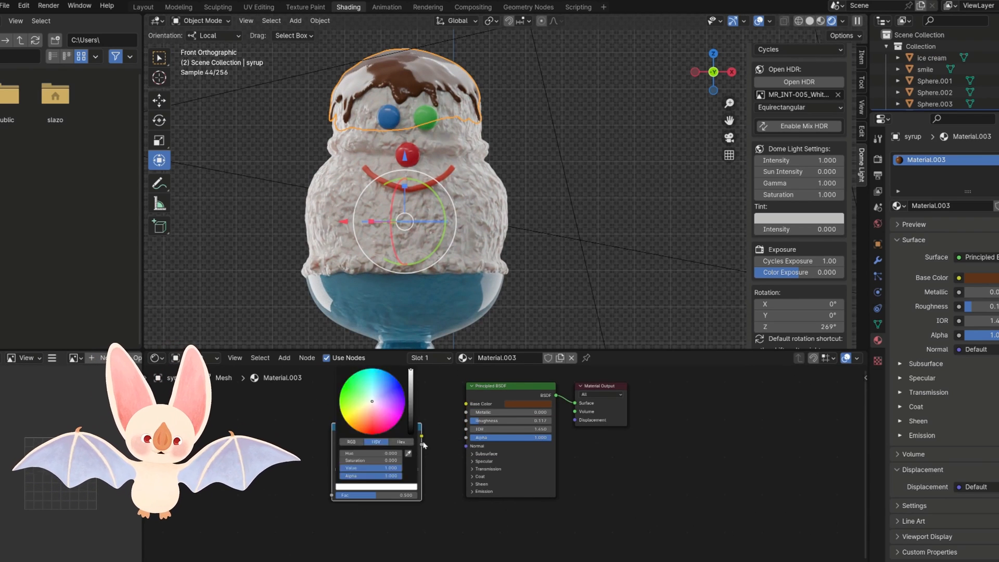
key("ctrl+v")
left_click(411, 487)
mouse_move(410, 417)
left_mouse_down()
mouse_move(410, 385)
mouse_move(410, 399)
left_mouse_up()
left_click_drag(361, 428, 466, 404)
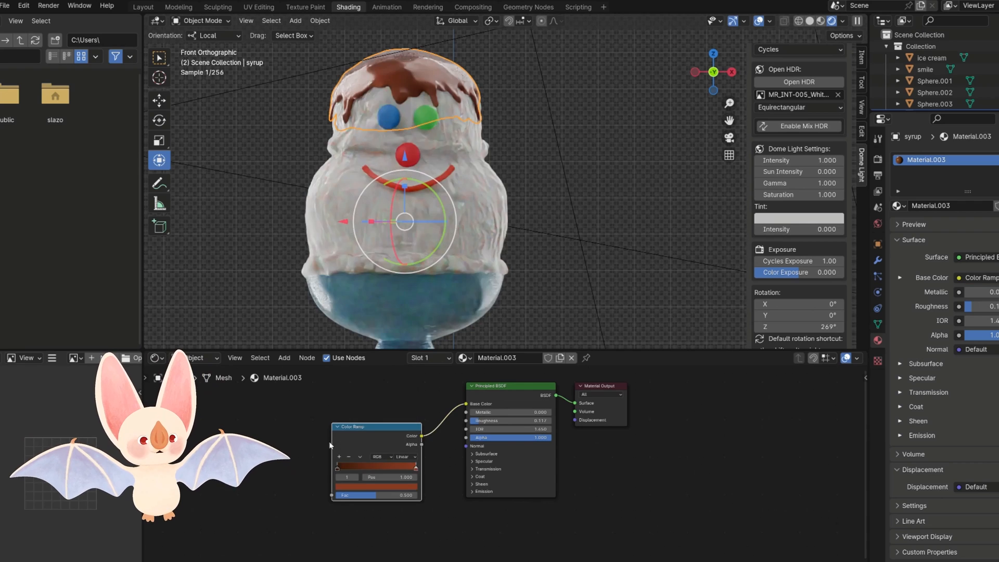
Add a Noise Texture feeding the syrup's Color Ramp factor and move the ramp's dark stop to 0.405
key("shift+a")
type("noi")
left_click(276, 458)
left_click(239, 437)
left_click_drag(291, 456, 369, 469)
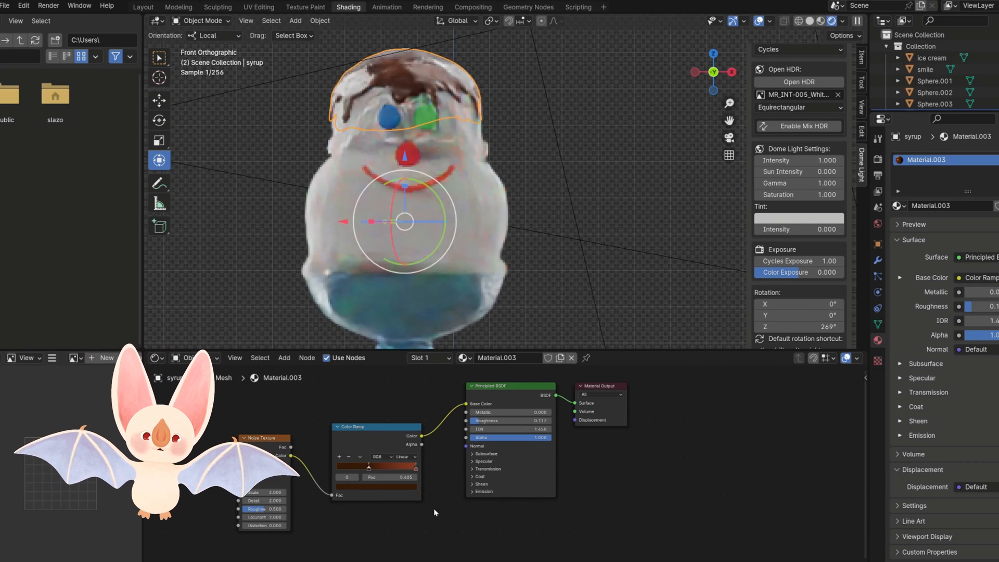
Set the syrup's subsurface weight to 0.365 and its roughness to 0.217
left_click(473, 453)
left_click_drag(474, 473, 500, 476)
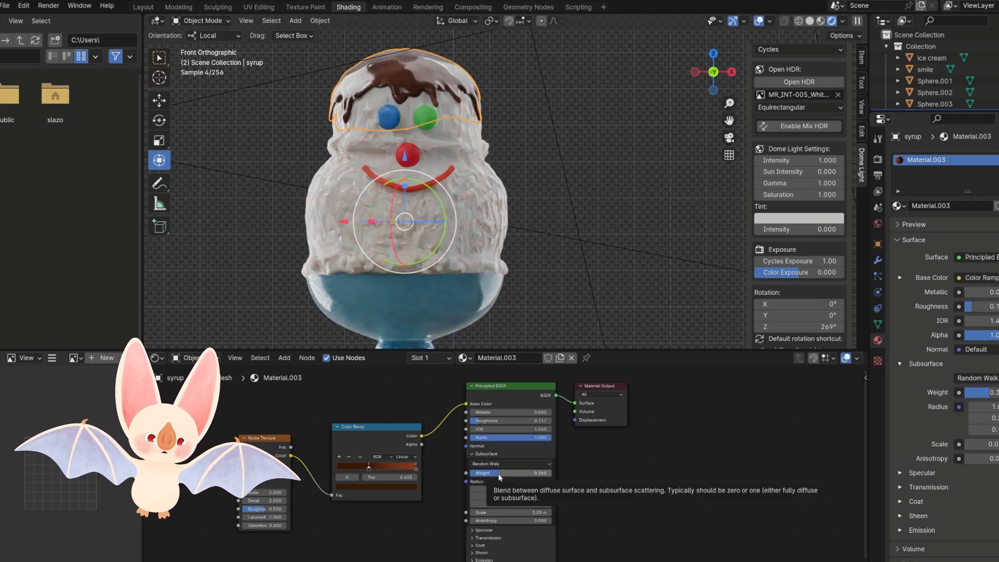
left_click_drag(480, 421, 488, 421)
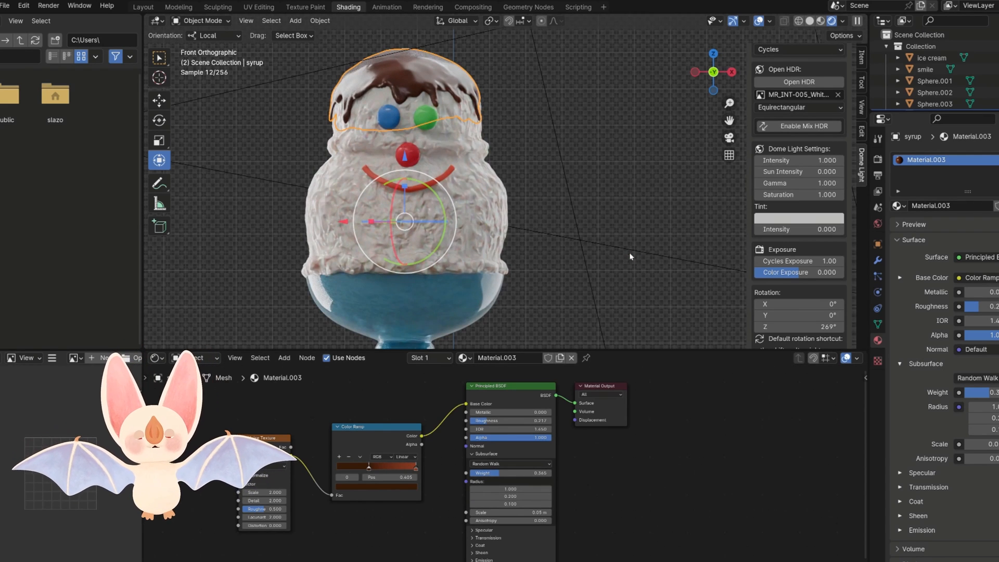
Select the ice cream and set the dome light's Z rotation to 0°
left_click(482, 302)
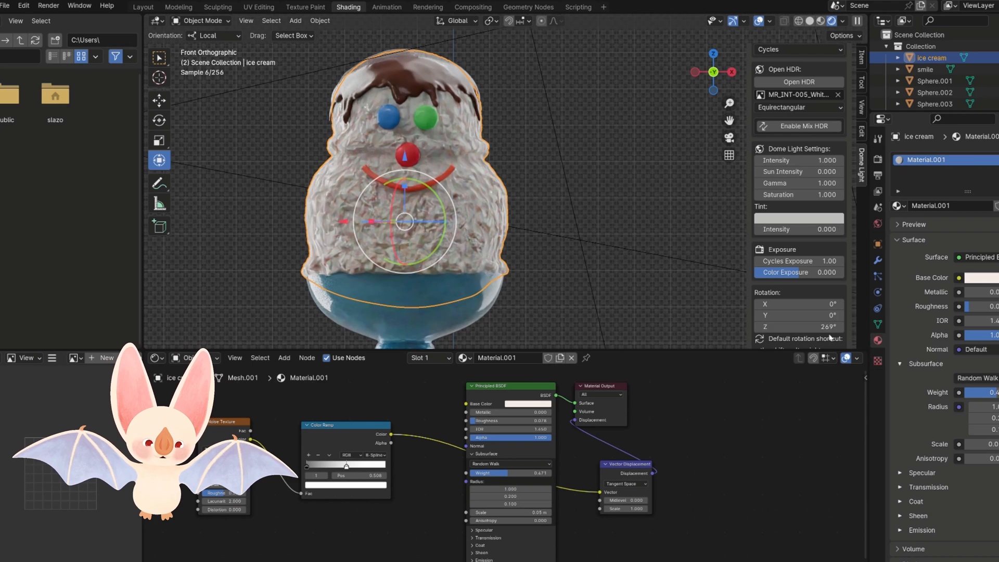
left_click_drag(817, 327, 739, 413)
left_click(818, 328)
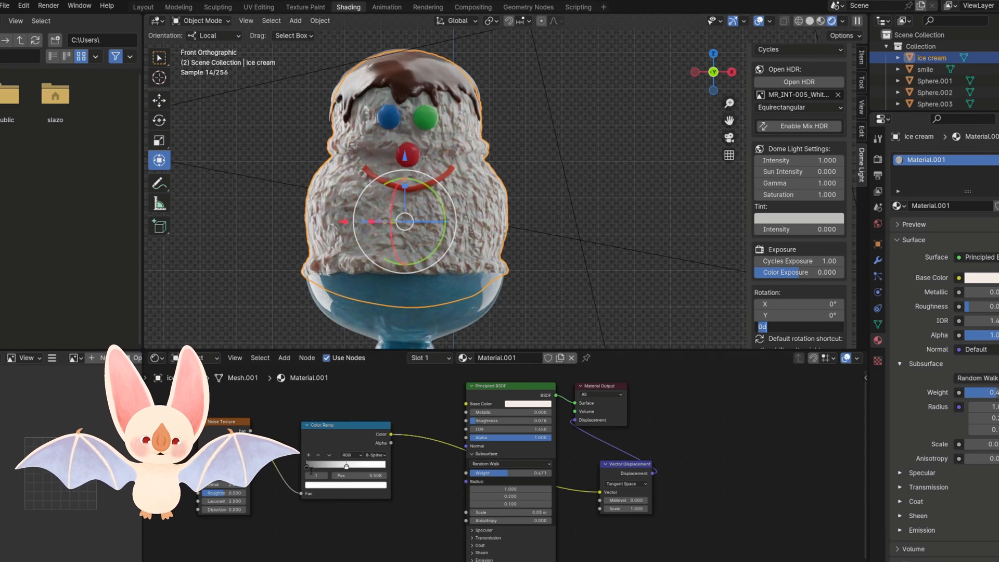
Lighten the black first stop of the ice cream's Color Ramp
left_click(308, 467)
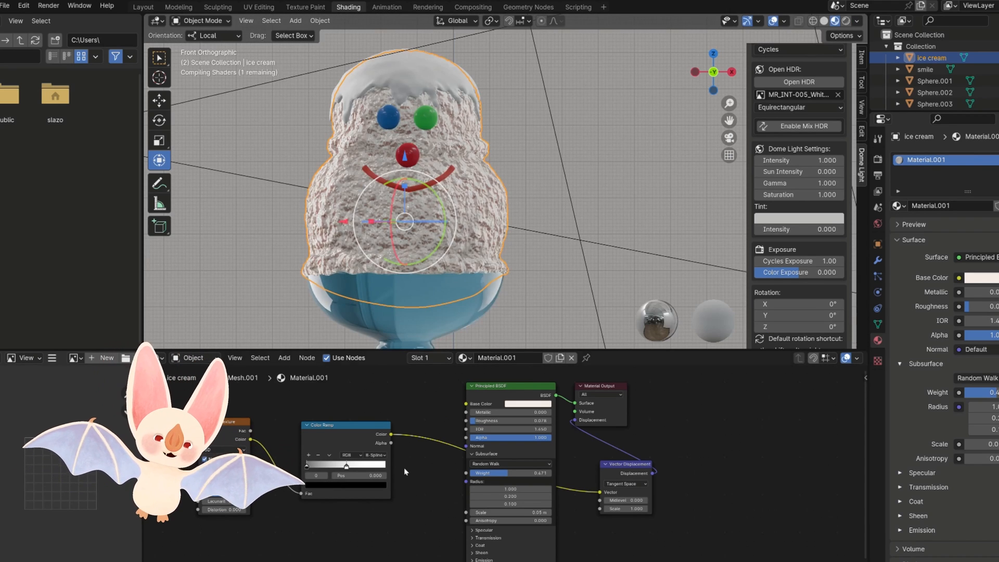
left_click(346, 484)
left_click_drag(380, 428, 380, 385)
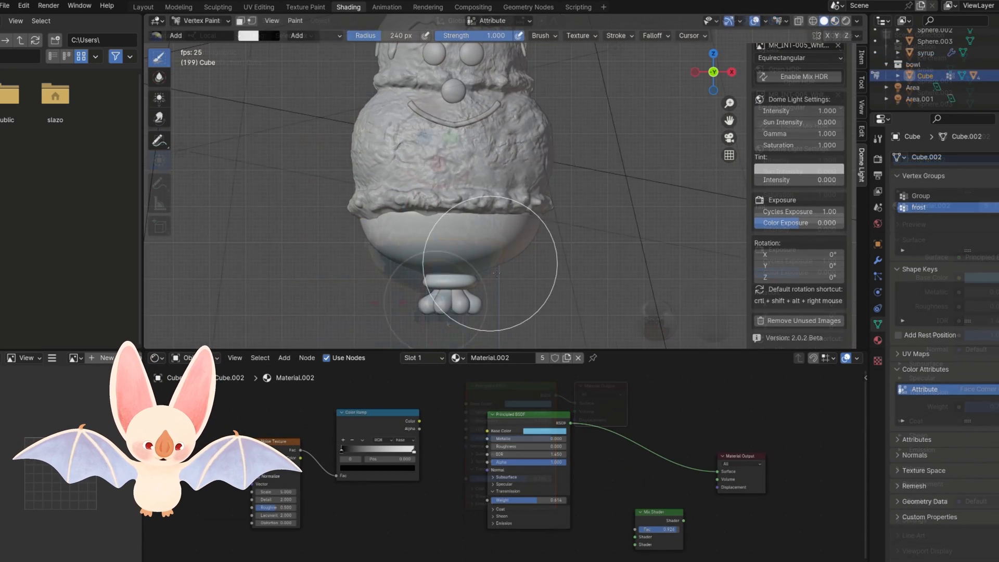
Select the bowl (Cube), enter Vertex Paint mode, and add a black vertex color attribute to it
left_click(886, 79)
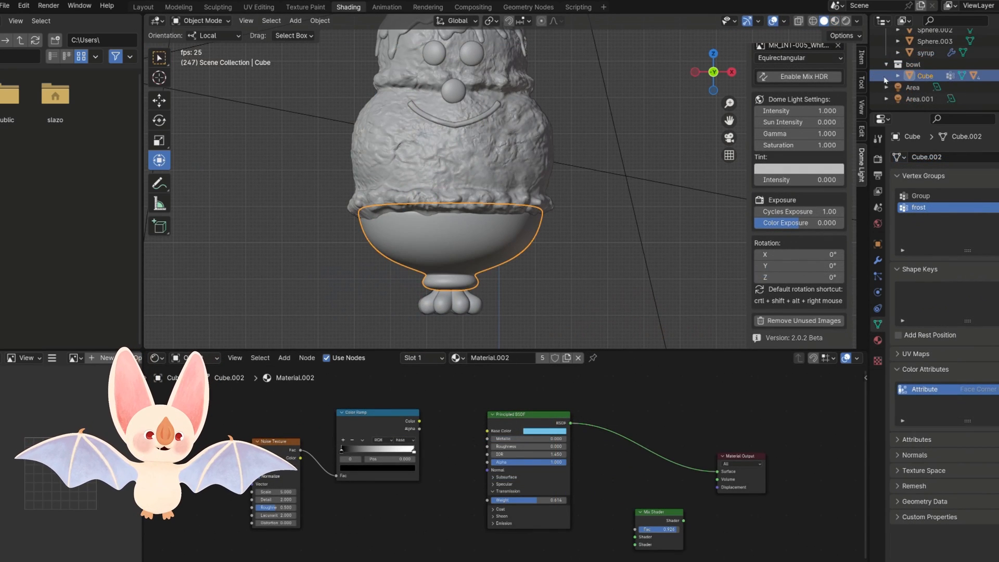
left_click(212, 22)
left_click(205, 72)
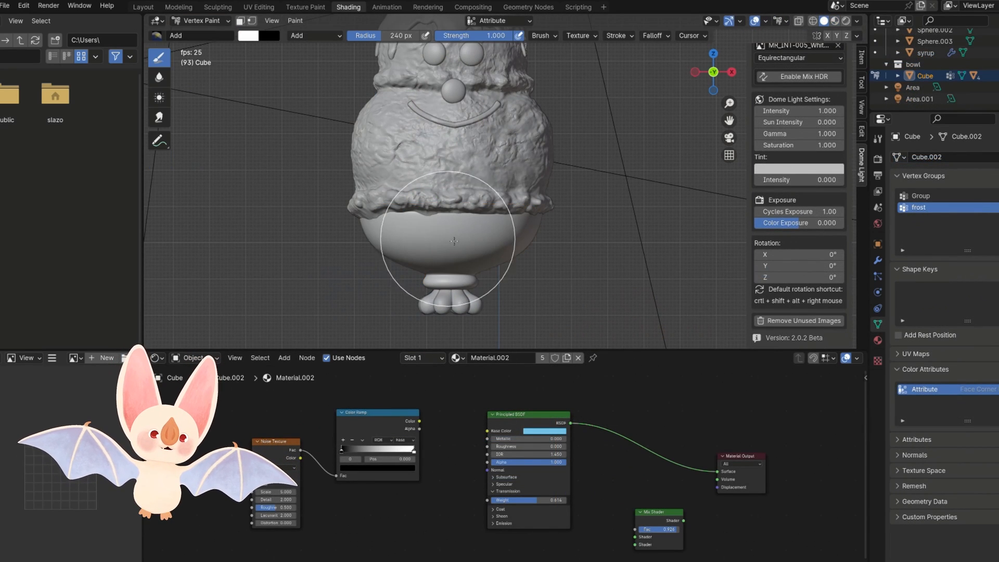
left_click(508, 21)
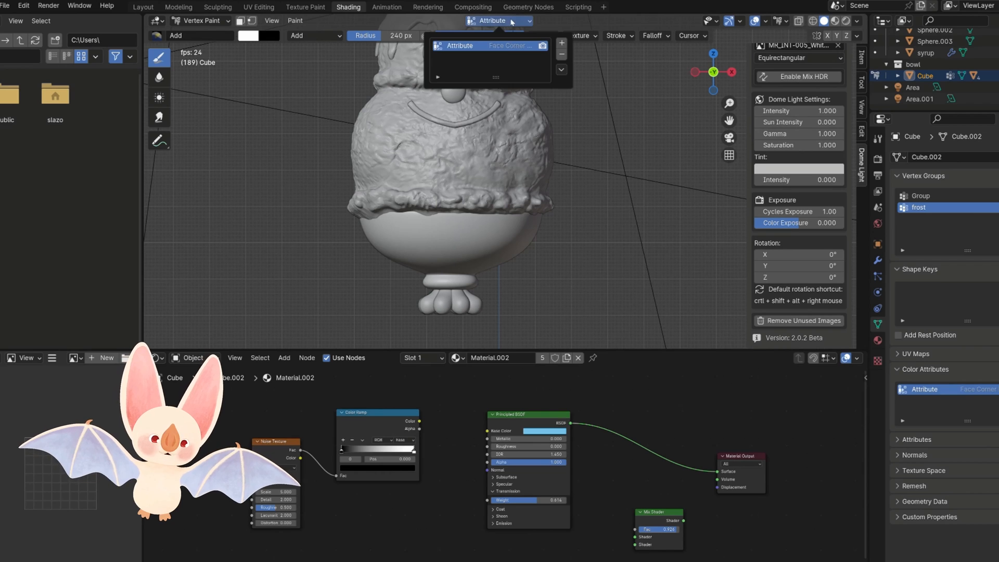
left_click(562, 43)
left_click(565, 122)
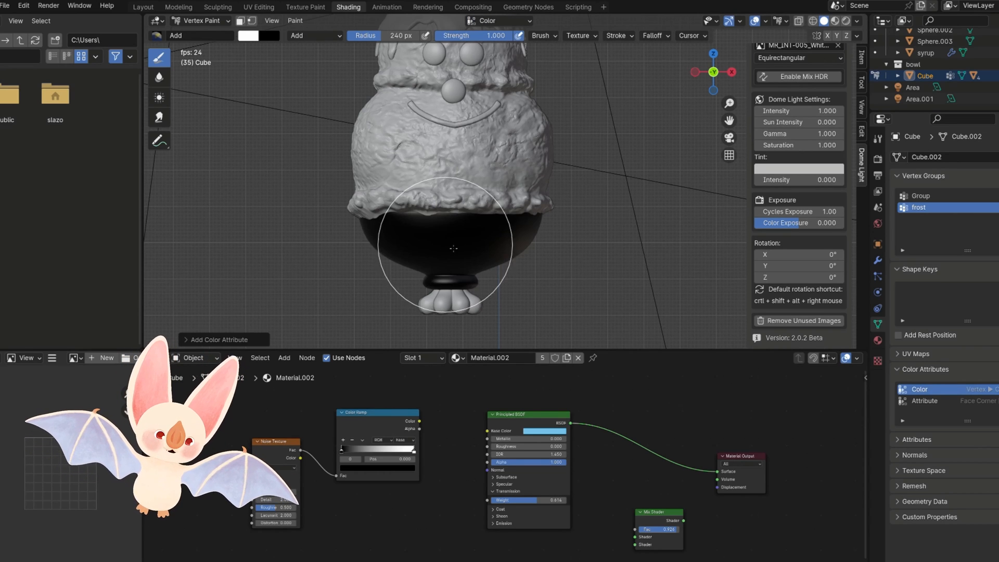
Paint white over the lower part of the bowl from several sides, leaving the upper rim black
middle_click_drag(447, 279, 588, 264)
left_click_drag(588, 264, 463, 260)
mouse_move(463, 260)
middle_mouse_down()
mouse_move(612, 263)
mouse_move(370, 263)
middle_mouse_up()
left_click(615, 264)
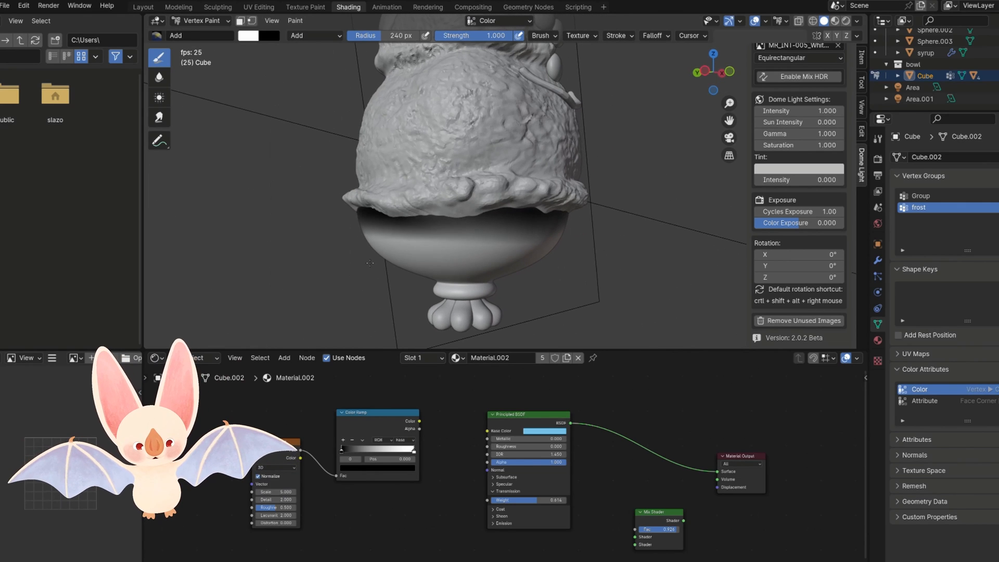
Make the Color attribute active, smooth the bowl's vertex colors, and apply Dirty Vertex Colors
left_click(917, 403)
left_click(918, 390)
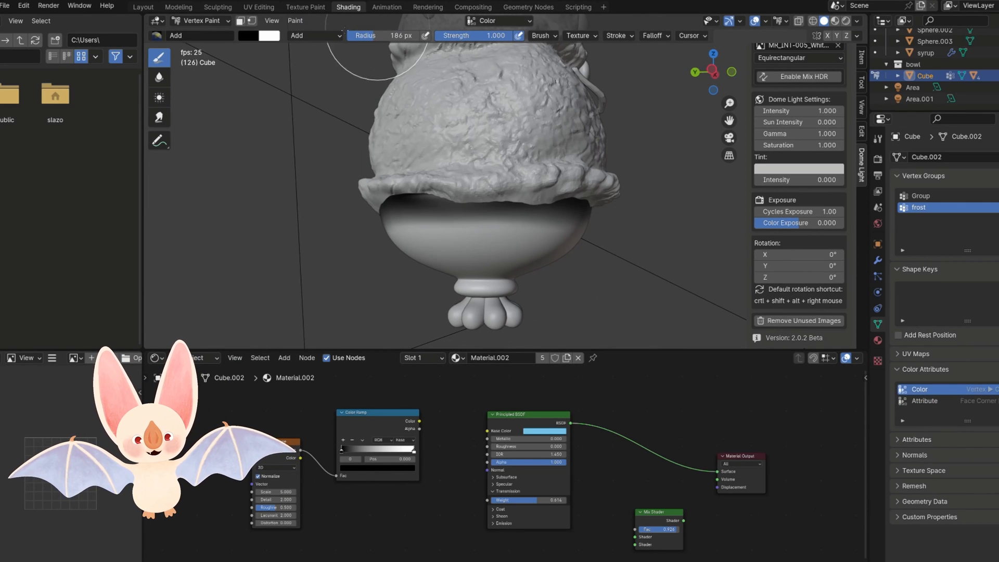
left_click(296, 20)
left_click(312, 34)
left_click(295, 20)
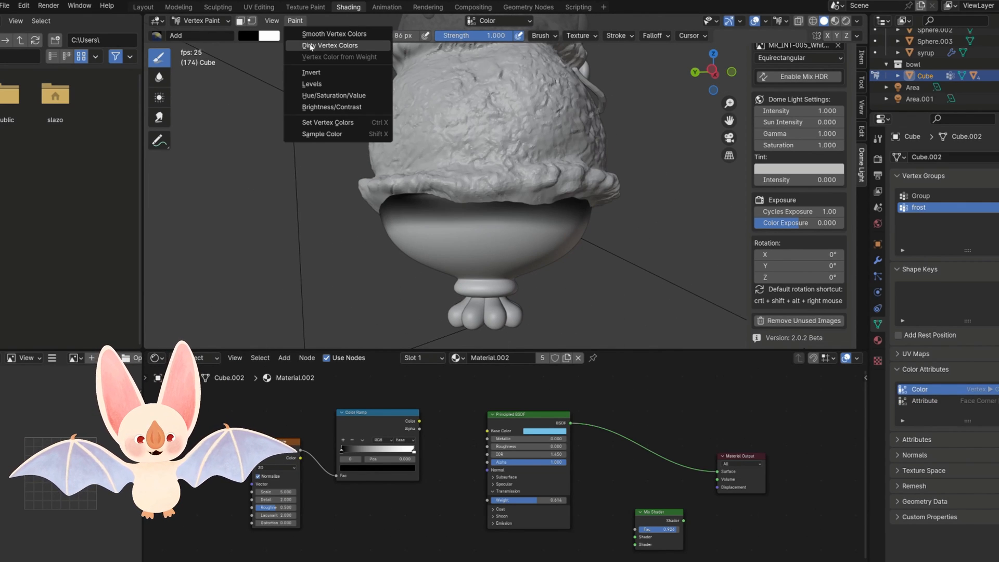
left_click(322, 45)
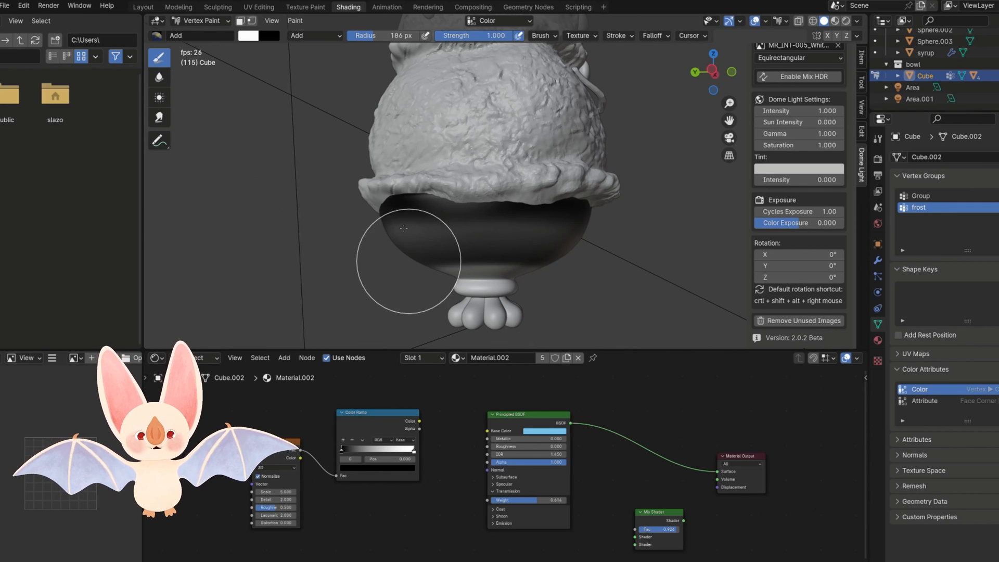
Reduce the brush strength to 0.191 and softly paint white around the lower bowl
left_click_drag(504, 36, 449, 35)
left_click_drag(449, 237, 508, 266)
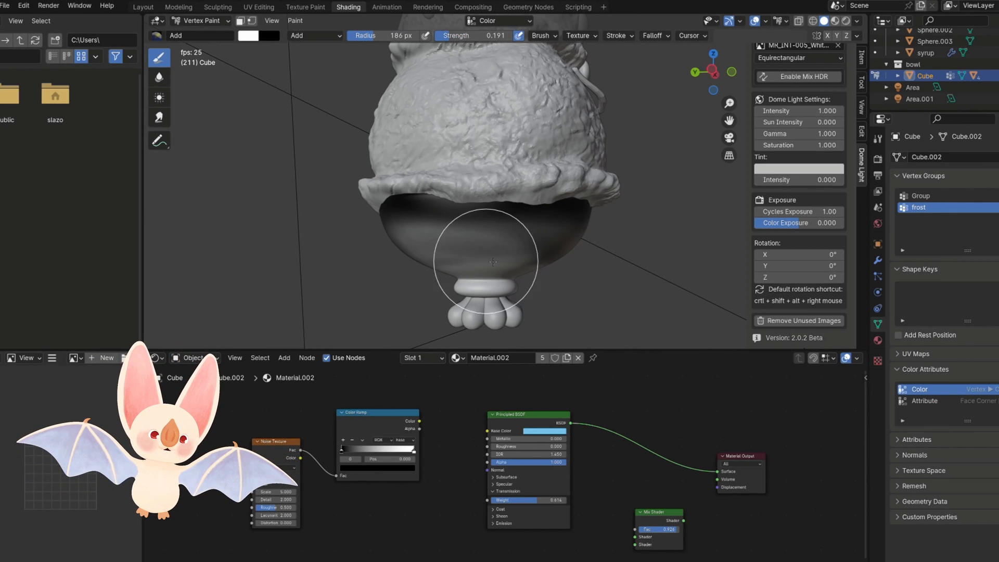
middle_click_drag(452, 271, 559, 271)
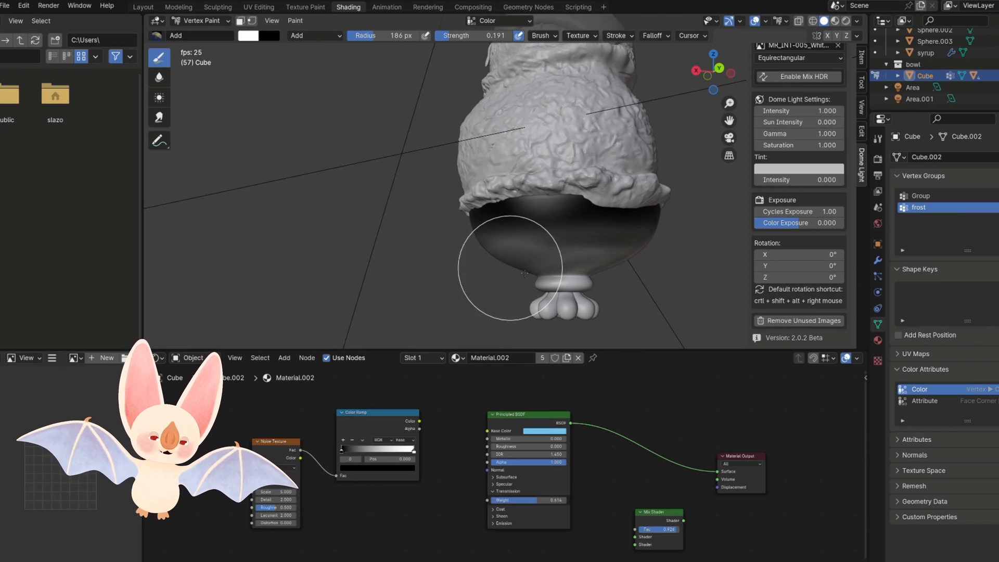
left_click_drag(512, 270, 587, 274)
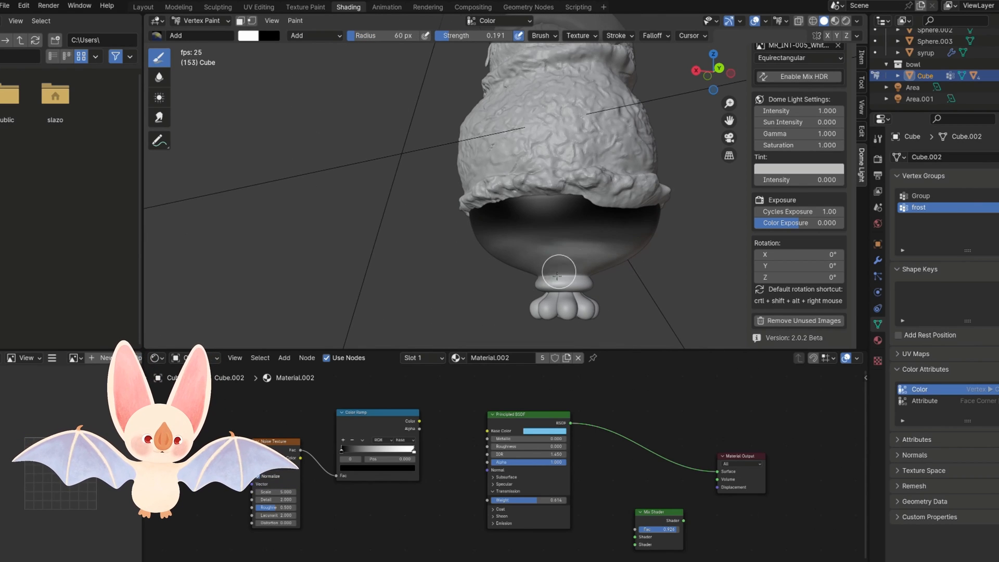
middle_click_drag(557, 276, 536, 277)
mouse_move(568, 238)
middle_mouse_down()
mouse_move(411, 241)
mouse_move(470, 244)
mouse_move(487, 267)
mouse_move(457, 224)
middle_mouse_up()
Smooth the bowl's vertex colors twice and return to Object Mode with material preview shading
left_click(295, 21)
left_click(312, 34)
left_click(296, 21)
left_click(312, 34)
middle_click_drag(488, 275, 481, 325)
left_click(197, 21)
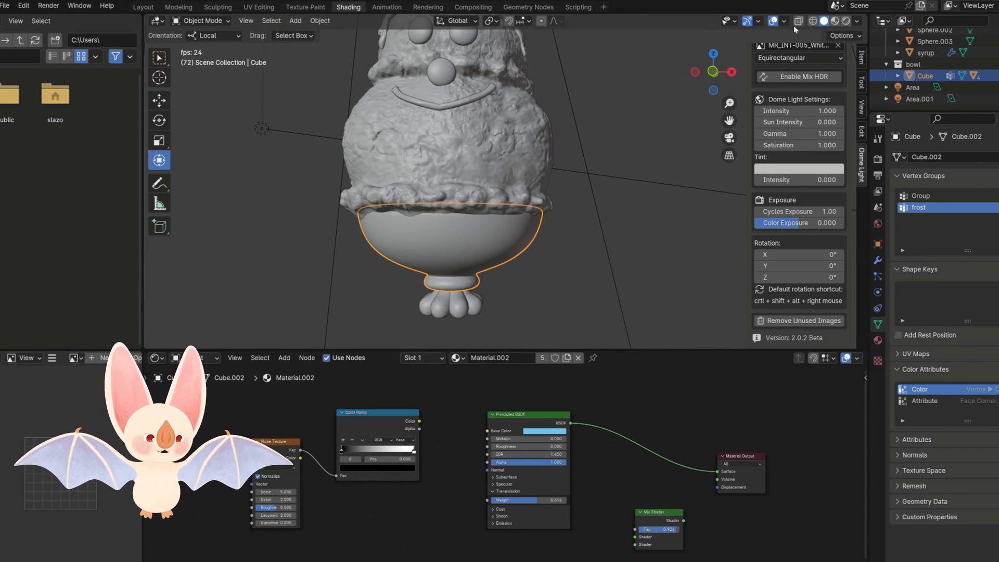
left_click(835, 21)
key("shift+a")
type("geom")
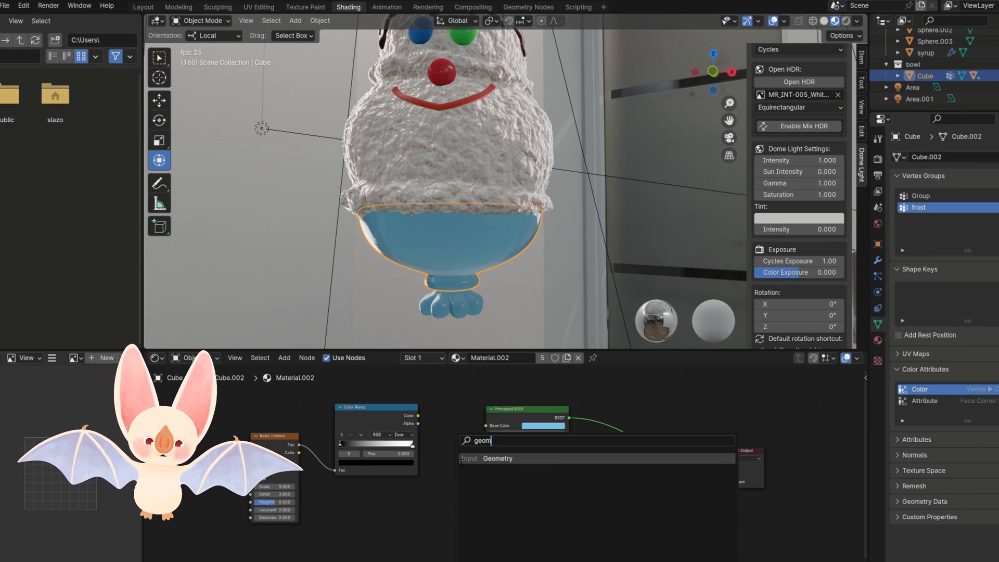
left_click(461, 459)
right_click(457, 458)
Add an Attribute node for the Color attribute and feed it through the Color Ramp into the bowl's Principled BSDF Roughness
key("shift+a")
mouse_move(457, 452)
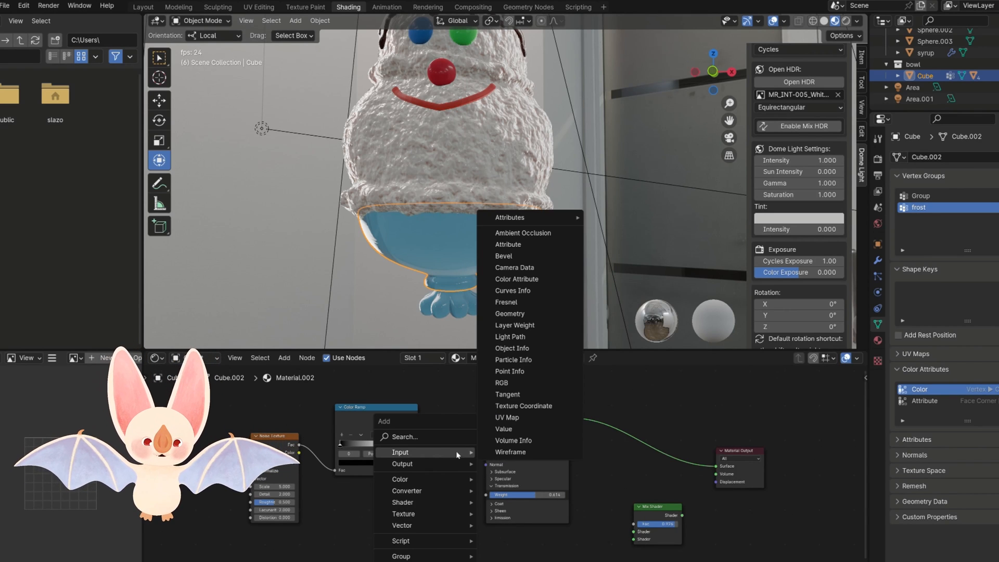
mouse_move(560, 223)
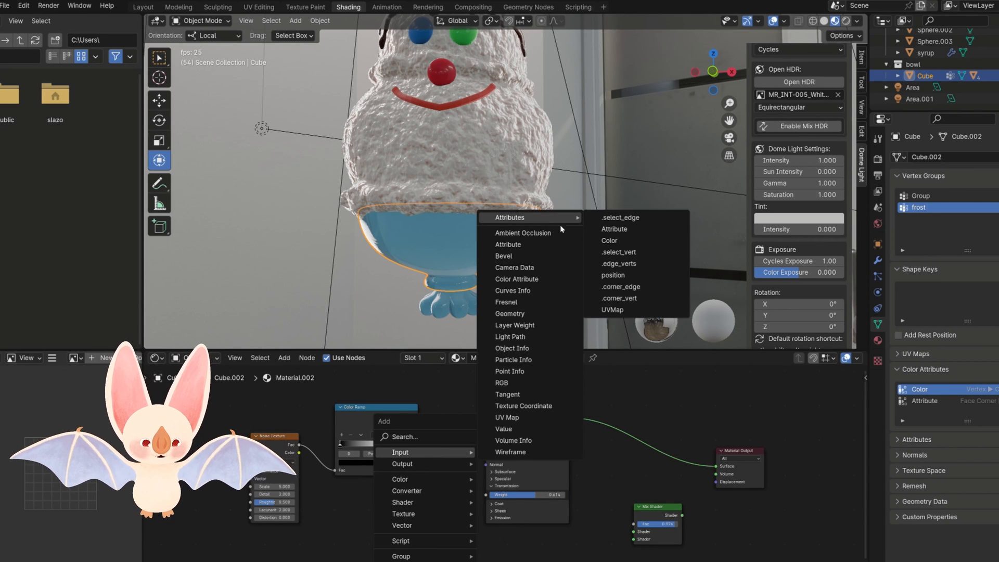
left_click(624, 240)
left_click(427, 492)
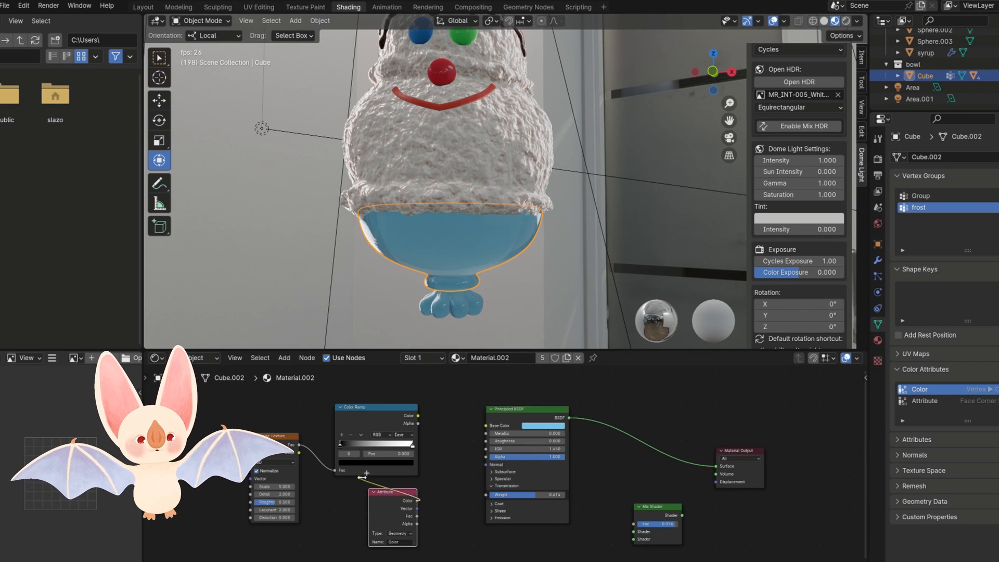
left_click_drag(464, 432, 486, 441)
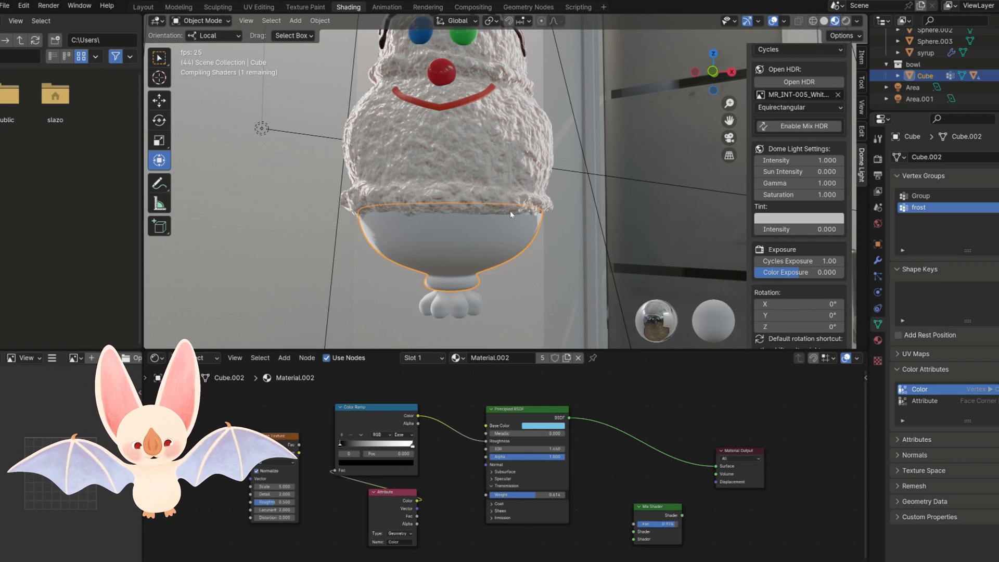
Spread out the Color Ramp and Attribute nodes in the bowl's material and switch to rendered shading
middle_click_drag(485, 223, 490, 223)
left_click_drag(395, 408, 431, 402)
left_click_drag(387, 499, 347, 503)
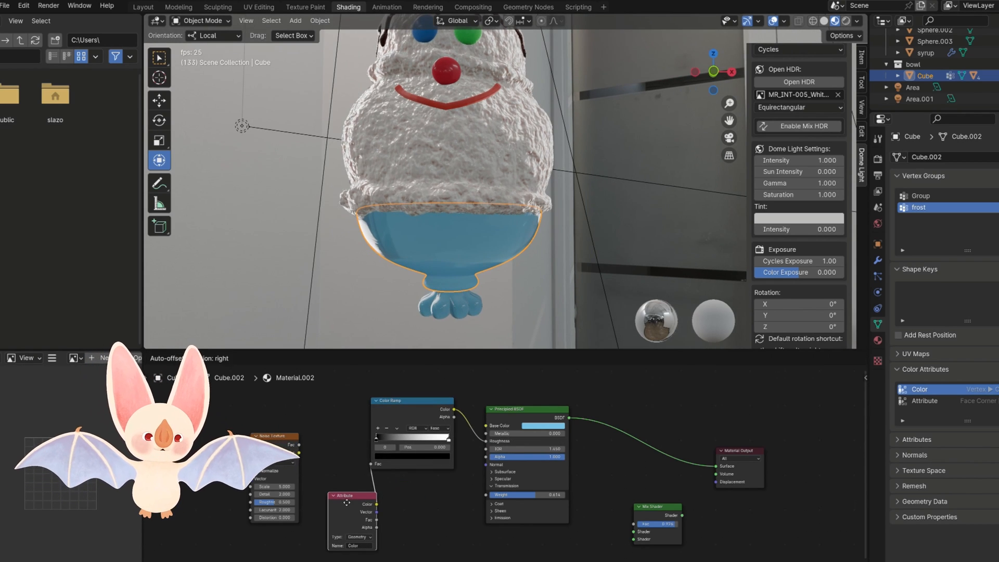
left_click(846, 20)
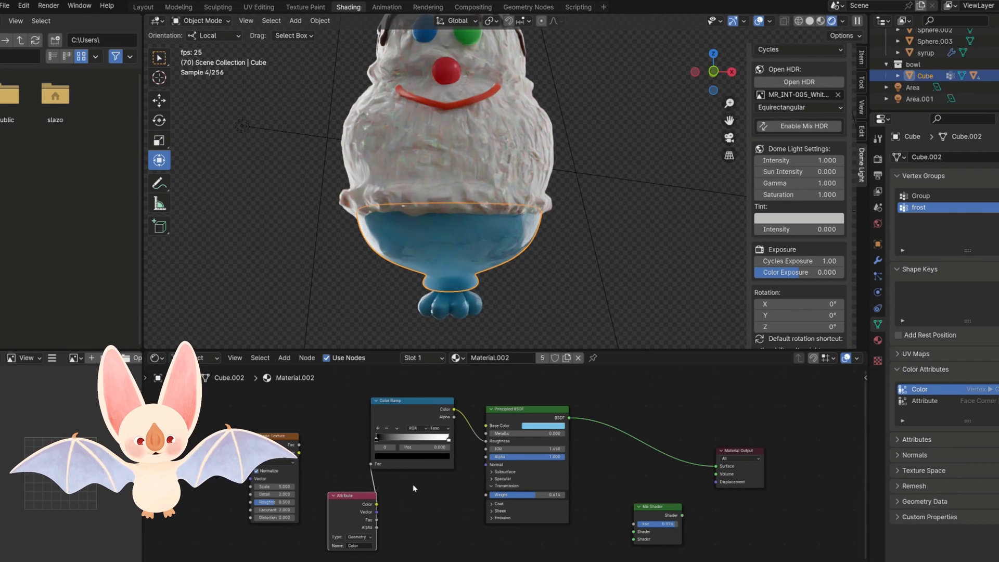
Insert an Invert Color node between the Color Ramp and the Principled BSDF Roughness in the bowl's material
key("shift+a")
left_click(482, 518)
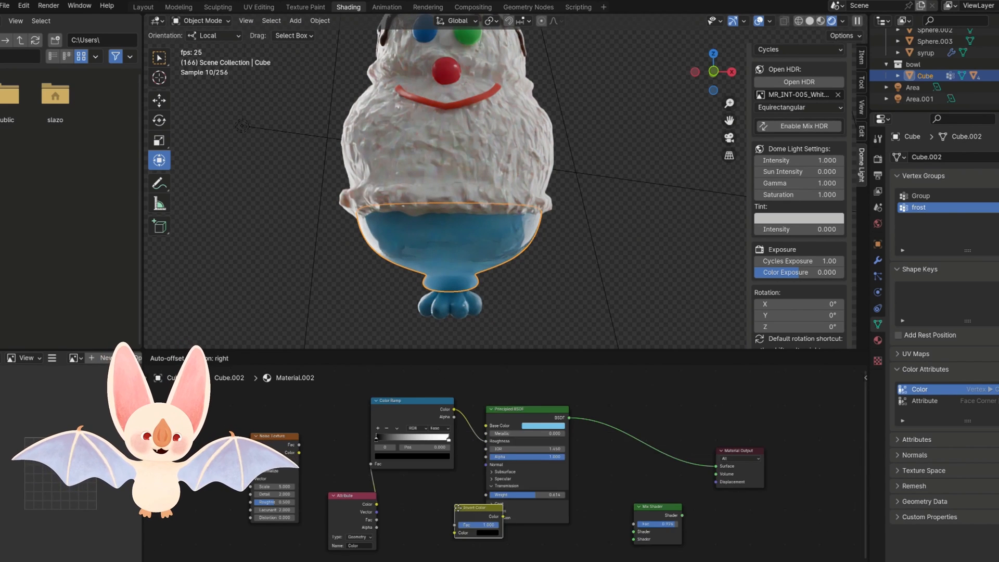
left_click(504, 427)
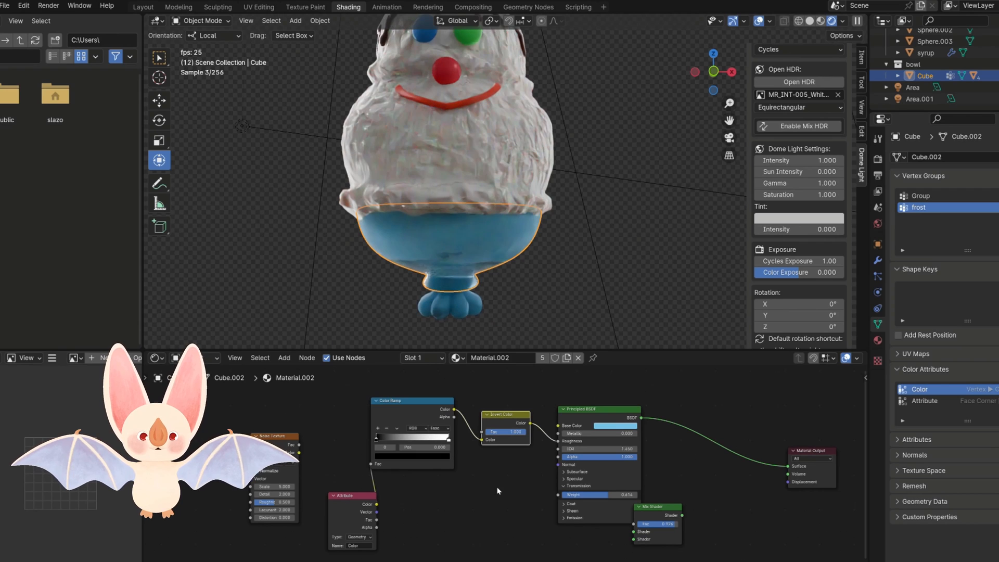
left_click(510, 499)
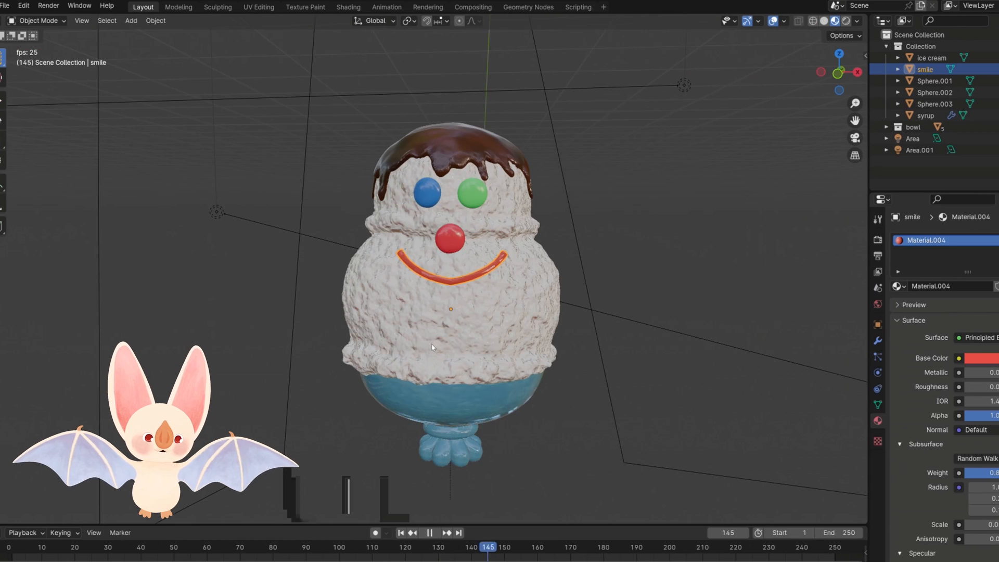
Add a cube mesh to the scene and scale it down
key("shift+a")
mouse_move(516, 356)
left_click(541, 366)
key("s")
left_click(491, 105)
scroll(491, 105, "up", 2)
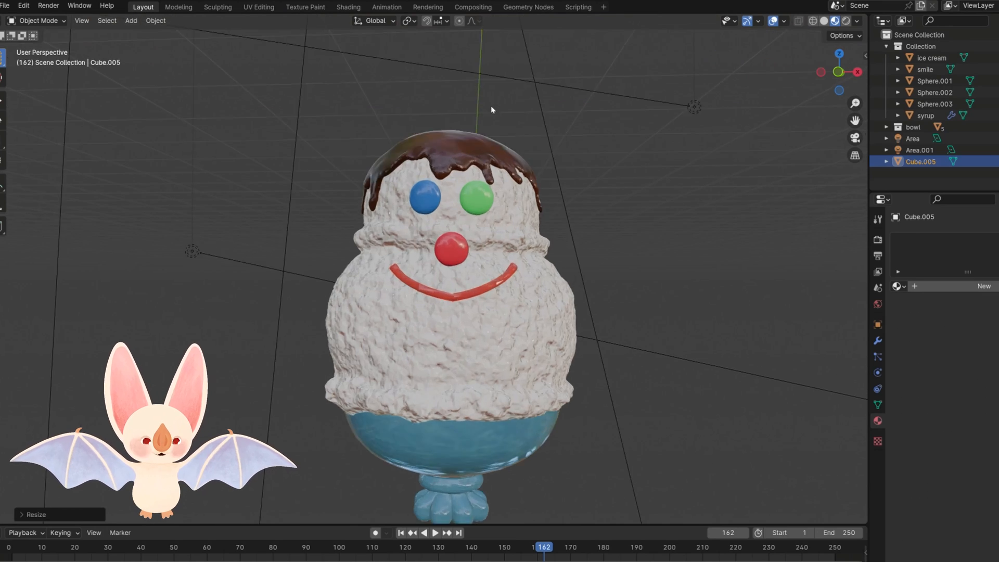
Move the cube clear of the ice cream, resize it, and isolate it in local view
scroll(491, 105, "down", 7)
key("g")
key("z")
left_click(670, 313)
key("s")
scroll(480, 328, "up", 3)
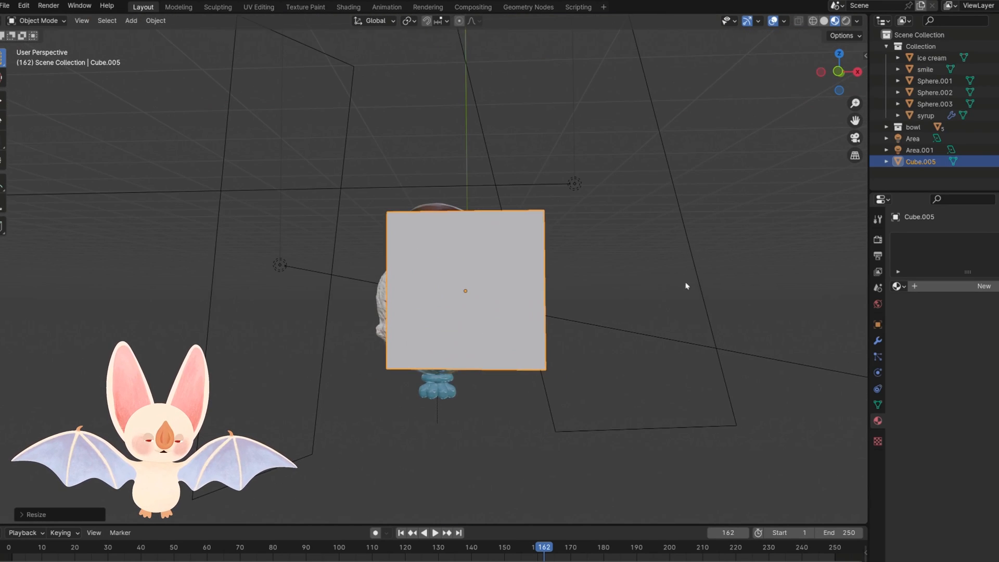
key("KP_Divide")
key("s")
left_click(528, 280)
Extrude one side face of the cube outward, raise it, tilt it and shrink it to begin a banana curve
key("Tab")
key("3")
middle_click_drag(241, 174, 263, 164)
left_click(364, 283)
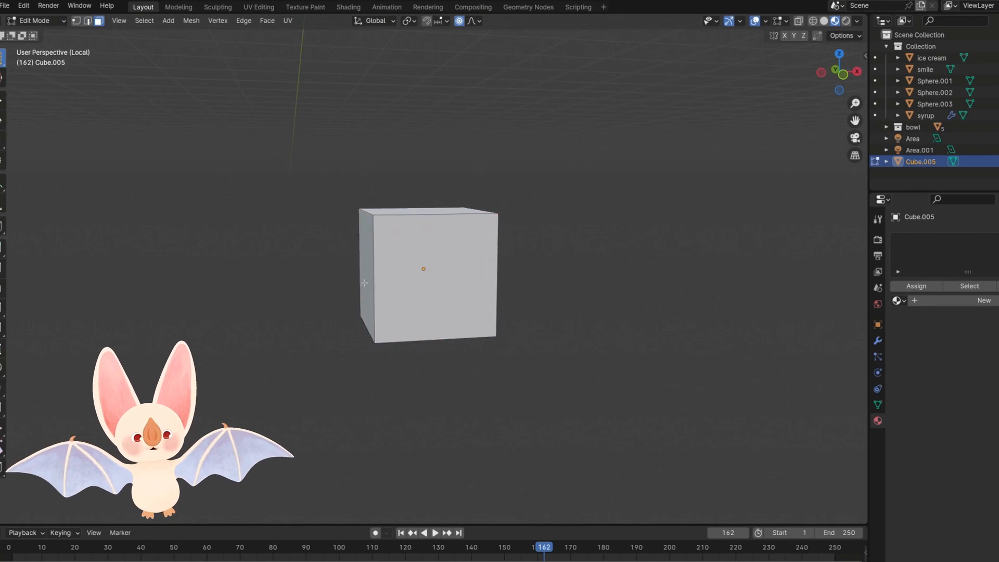
middle_click_drag(364, 283, 343, 277)
key("e")
left_click(304, 296)
key("g")
key("z")
left_click(312, 233)
key("r")
left_click(326, 265)
key("s")
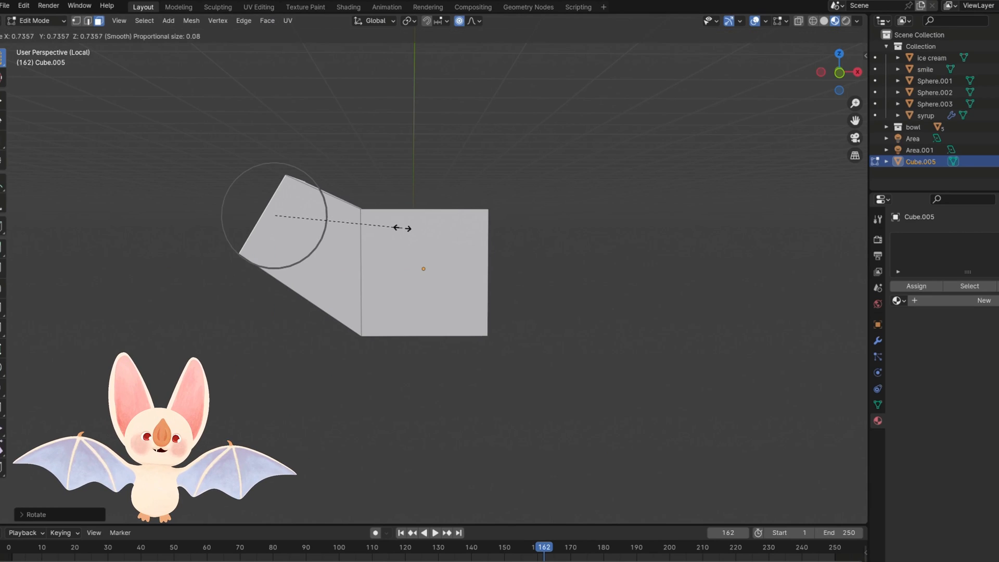
left_click(402, 227)
middle_click_drag(402, 228, 414, 238)
Extrude a second, narrower segment from the tilted end and raise its tip to continue the banana's curve
key("e")
left_click(364, 214)
left_click(293, 195)
middle_click_drag(332, 223, 334, 212)
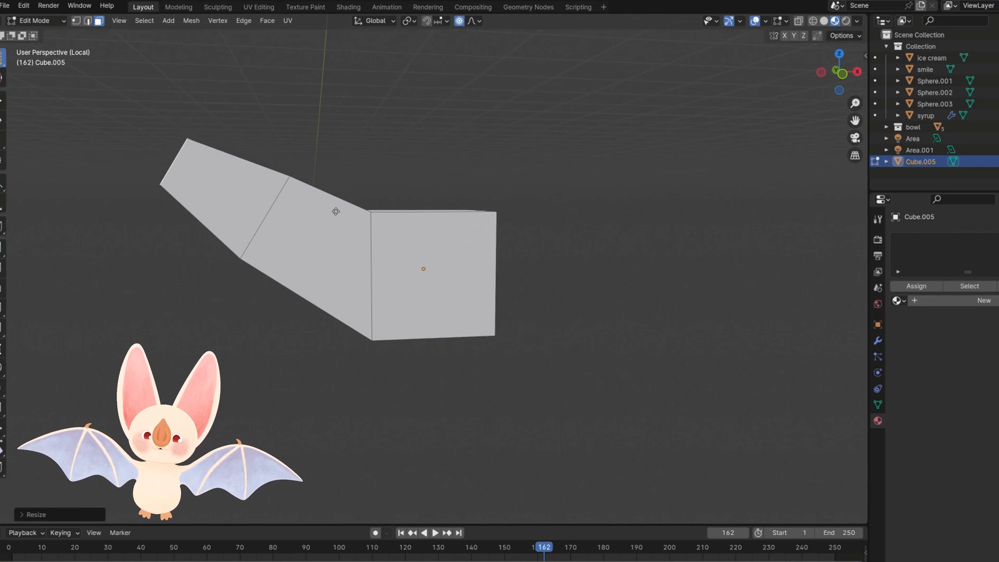
key("g")
key("z")
left_click(336, 156)
Add a Subdivision modifier to the banana mesh
left_click(878, 340)
left_click(929, 238)
left_click(929, 240)
type("sub")
key("Return")
middle_click_drag(487, 279, 480, 278)
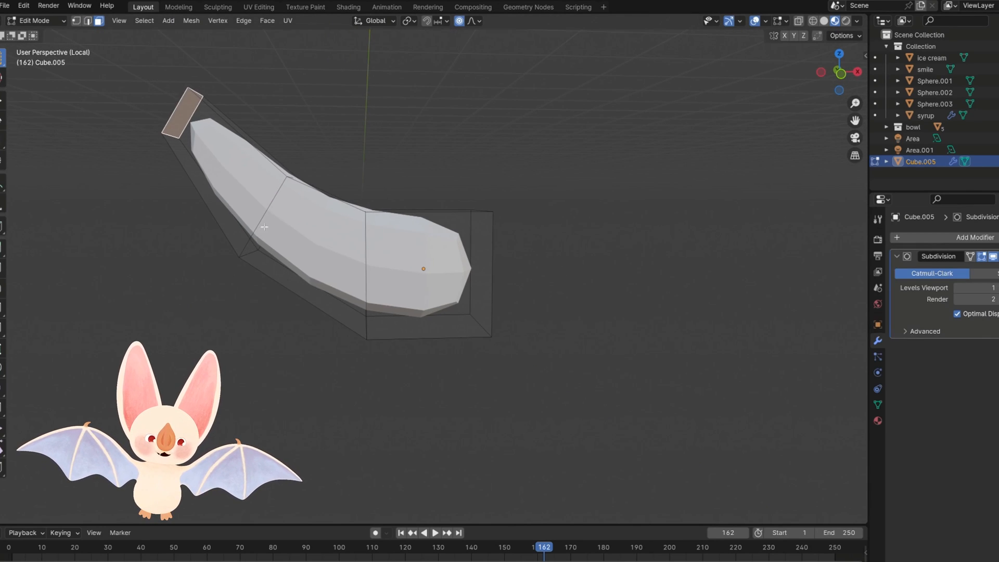
Select the edge loop between the two extruded segments, lower it and enlarge it to round the banana's bend
left_click(307, 234)
key("2")
left_click(265, 219, "alt")
key("g")
key("z")
key("z")
left_click(317, 233)
middle_click_drag(317, 234, 397, 172)
key("s")
left_click(383, 235)
Set the Subdivision modifier to 2 viewport levels and 3 render levels
left_click(996, 288)
left_click(997, 299)
middle_click_drag(573, 322, 578, 303)
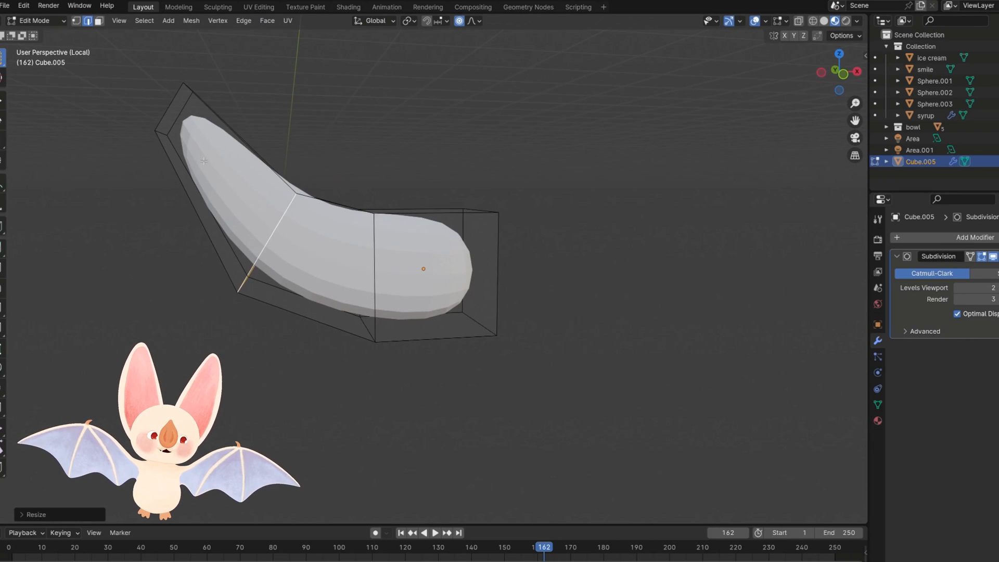
Examine the banana's tip and profile from the front, comparing its smoothness at different viewport subdivision levels
key("3")
left_click(156, 100)
middle_click_drag(156, 100, 167, 106)
left_click(172, 107)
key("KP_1")
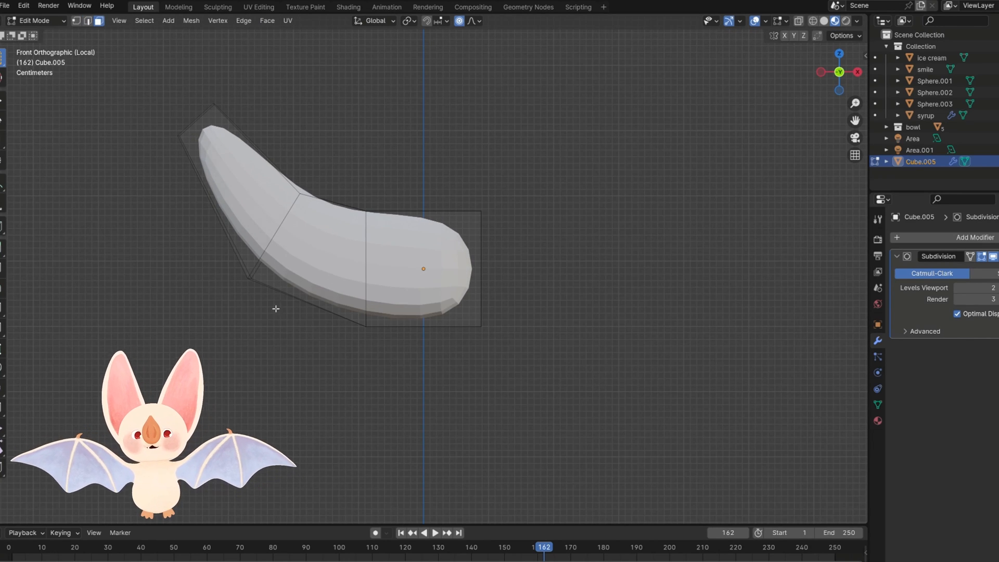
left_click(958, 288)
middle_click_drag(432, 198, 384, 298)
left_click(997, 288)
mouse_move(341, 146)
middle_mouse_down()
mouse_move(290, 321)
mouse_move(342, 153)
middle_mouse_up()
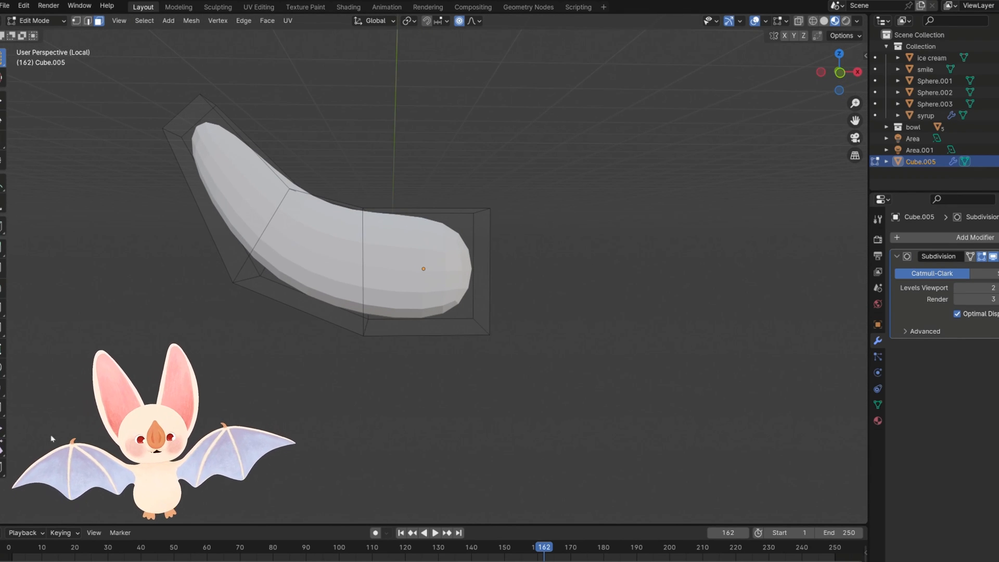
mouse_move(435, 343)
middle_mouse_down()
mouse_move(406, 341)
mouse_move(533, 328)
middle_mouse_up()
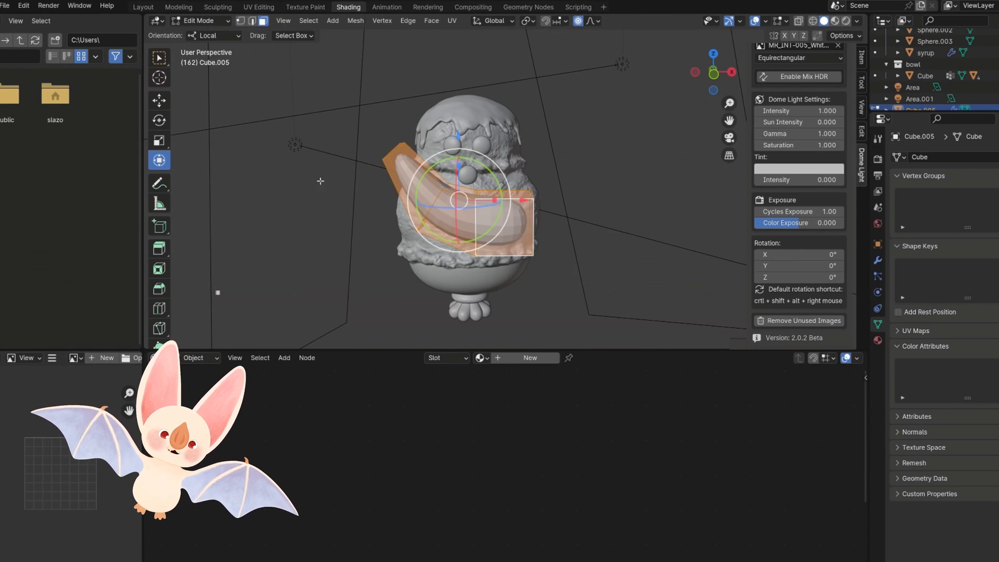
Move the whole banana mesh beside the body and seat its thick end in the ice cream as a raised arm
left_click_drag(523, 200, 453, 199)
middle_click_drag(453, 200, 453, 261)
left_click_drag(400, 235, 411, 193)
middle_click_drag(437, 239, 458, 185)
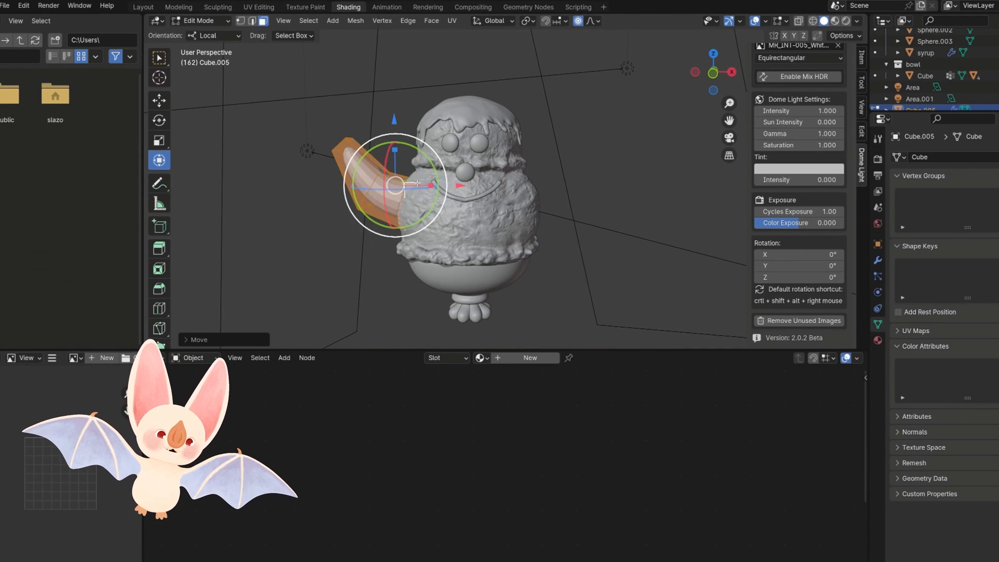
key("KP_1")
left_click_drag(466, 186, 462, 186)
middle_click_drag(463, 185, 468, 207)
Duplicate the banana mesh onto the body's opposite side as a smaller, mirrored second arm
key("shift+d")
left_click(613, 222)
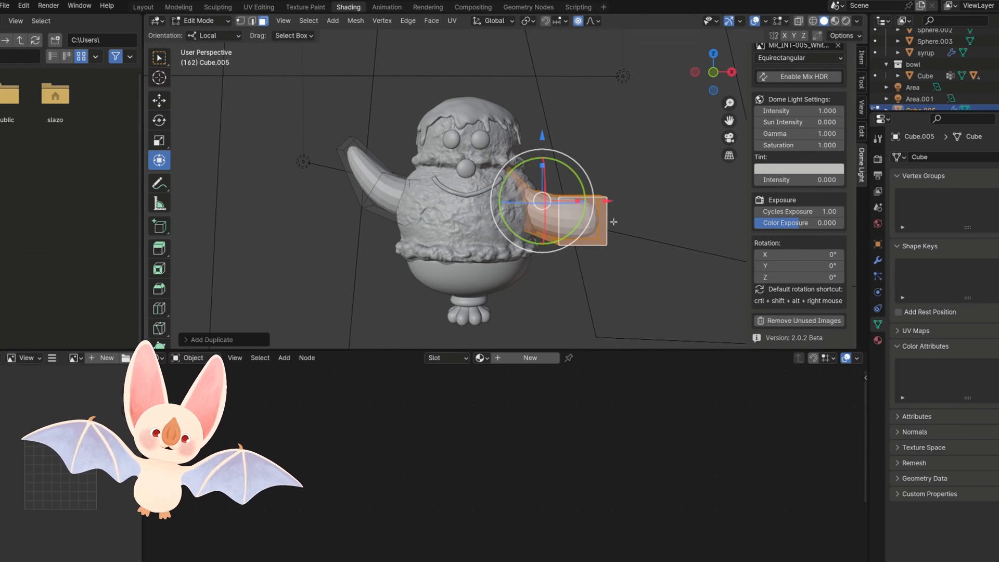
left_click_drag(561, 204, 521, 196)
key("KP_1")
left_click(589, 158)
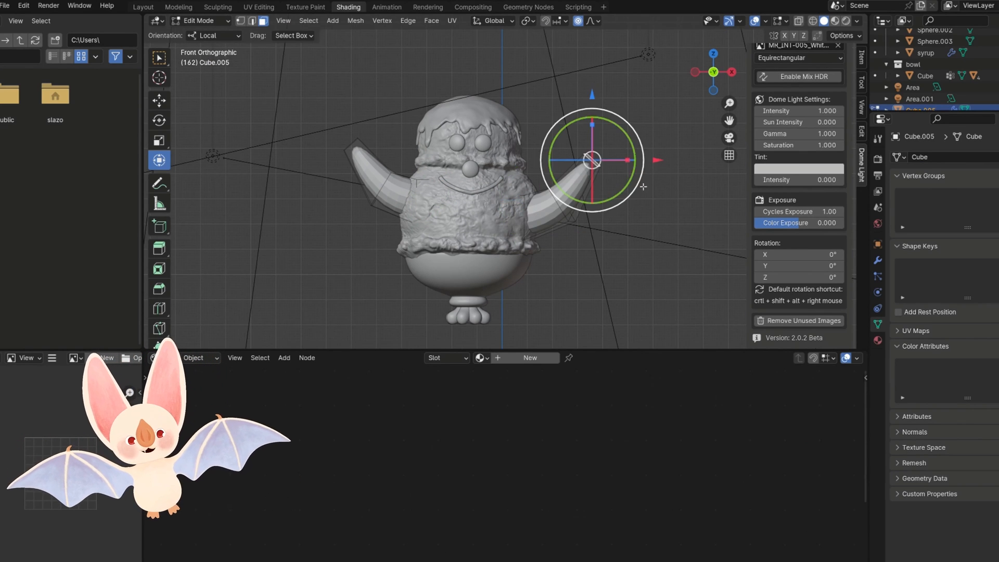
left_click_drag(591, 158, 527, 234)
left_click(593, 293)
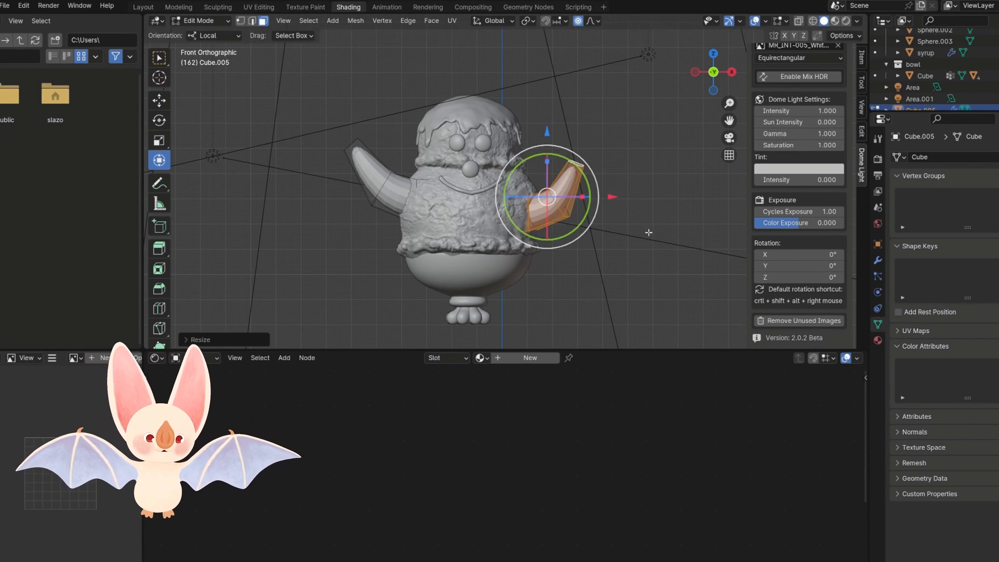
left_click(638, 232)
Delete the second arm's faces from the Cube.005 mesh, keeping the arm in its own object
key("Tab")
left_click(620, 215)
left_click(563, 196)
key("alt+a")
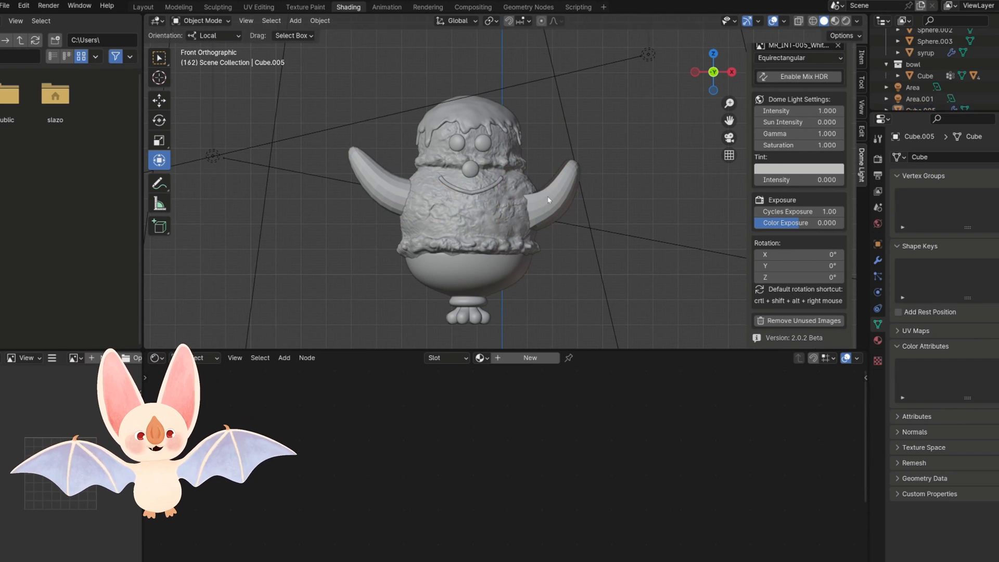
scroll(917, 73, "up", 3)
left_click(887, 41)
scroll(916, 78, "down", 1)
left_click(920, 87)
key("Tab")
left_click_drag(602, 116, 492, 331)
key("x")
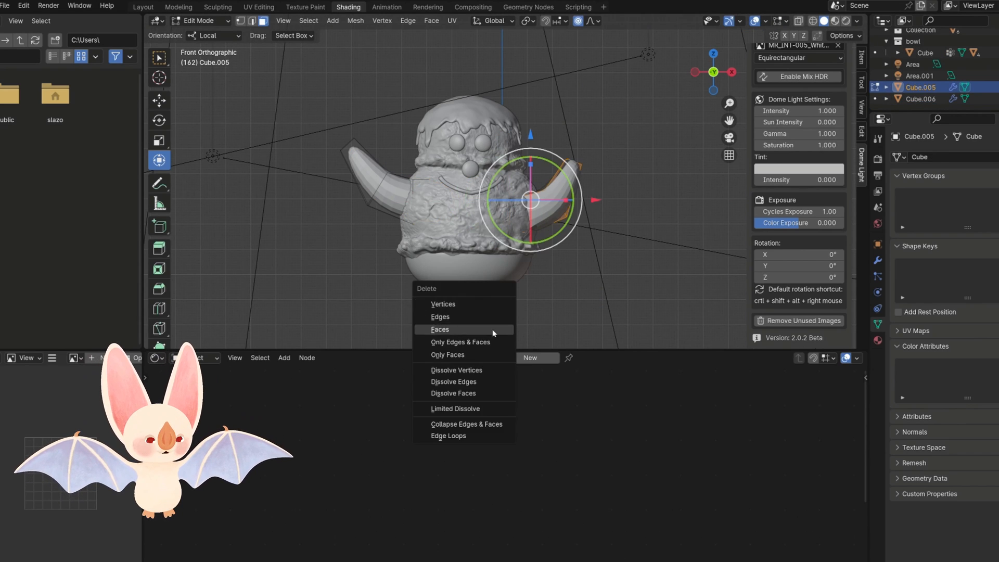
left_click(493, 331)
key("Tab")
Nudge the separate second banana arm closer to the body and deselect it
left_click_drag(562, 201, 540, 190)
left_click_drag(557, 205, 552, 205)
key("alt+a")
Duplicate the first banana arm above the head and set the copy's origin to its geometry
middle_click_drag(360, 204, 354, 194)
left_click(390, 176)
key("shift+d")
left_click(465, 73)
left_click(320, 21)
mouse_move(338, 46)
left_click(451, 56)
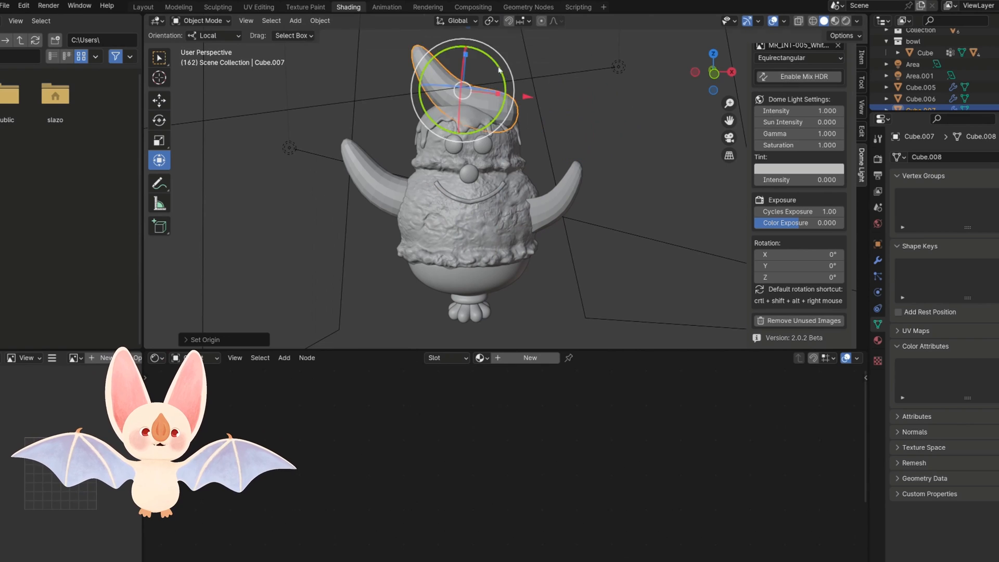
Rotate the copied banana upright and move it to the centre of the head
left_click_drag(460, 52, 487, 62)
middle_click_drag(487, 61, 482, 119)
left_click(476, 99)
left_click_drag(492, 90, 488, 72)
middle_click_drag(488, 72, 492, 54)
left_click_drag(532, 101, 525, 100)
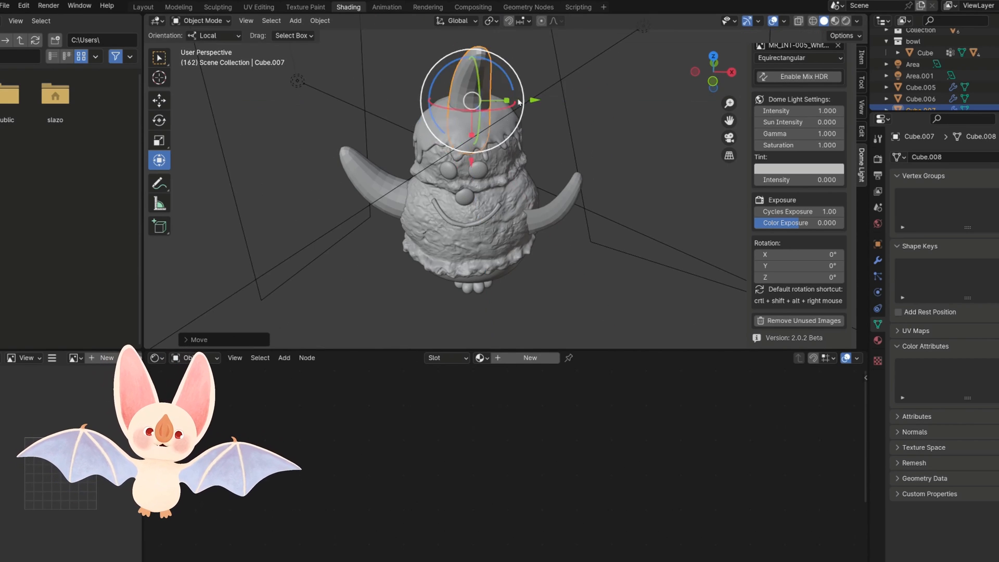
Resize the head banana and adjust its height and angle so it stands on top of the syrup
key("KP_1")
key("s")
left_click(529, 107)
middle_click_drag(495, 163, 480, 186, "shift")
left_click_drag(477, 183, 477, 164)
left_click_drag(463, 96, 503, 100)
Select the first banana arm, resize it and adjust its placement against the body
left_click(388, 206)
key("s")
left_click(542, 182)
middle_click_drag(539, 185, 560, 224)
left_click_drag(519, 283, 506, 247)
middle_click_drag(506, 248, 536, 218)
Delete the second banana arm and replace it with a fresh banana duplicate moved to that side of the body
left_click(526, 227)
key("Delete")
left_click(528, 185)
middle_click_drag(529, 185, 502, 144)
key("shift+d")
left_click(549, 237)
left_click_drag(553, 235, 566, 179)
middle_click_drag(567, 183, 611, 263)
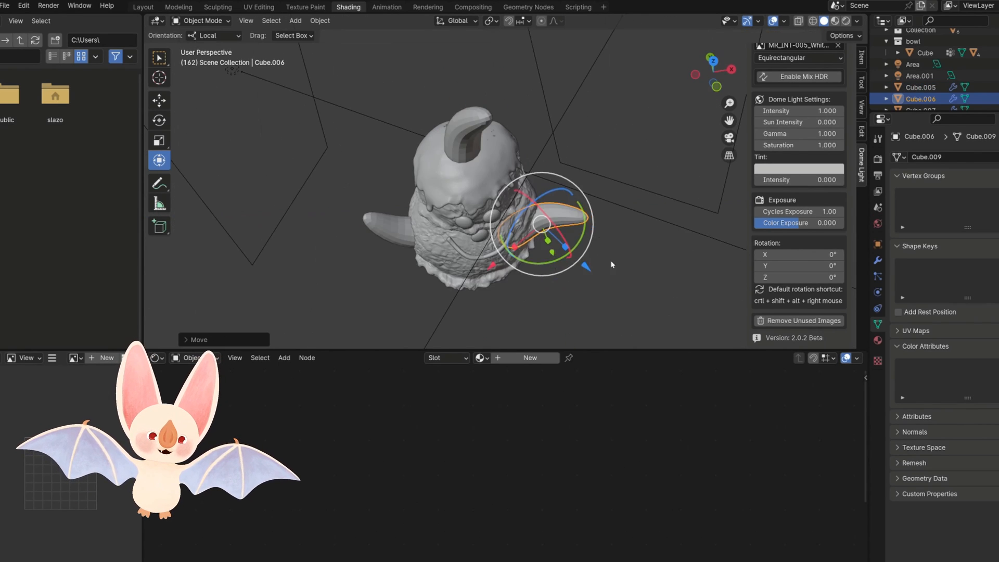
Fine-tune the replacement arm's position until its base sits inside the ice cream body, and deselect it
left_click_drag(586, 267, 571, 252)
middle_click_drag(571, 253, 564, 190)
left_click_drag(564, 243, 556, 227)
key("alt+a")
mouse_move(501, 203)
middle_mouse_down()
mouse_move(489, 259)
mouse_move(492, 211)
middle_mouse_up()
left_click(551, 224)
left_click_drag(541, 229, 532, 230)
middle_click_drag(532, 230, 478, 226)
key("alt+a")
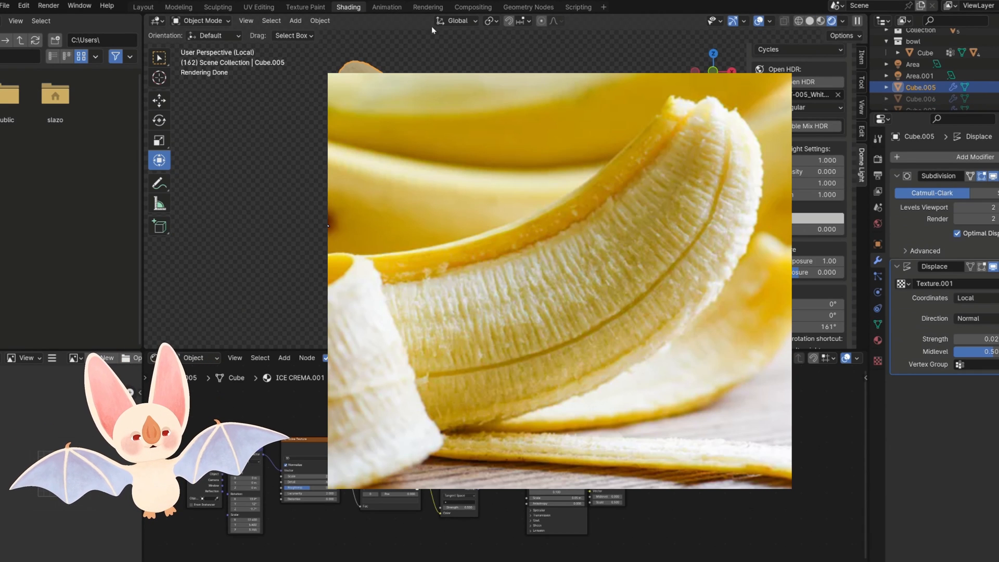
Enter Sculpt Mode on the isolated banana in solid shading and carve lengthwise creases with a 9 px Crease brush
left_click(203, 20)
left_click(198, 56)
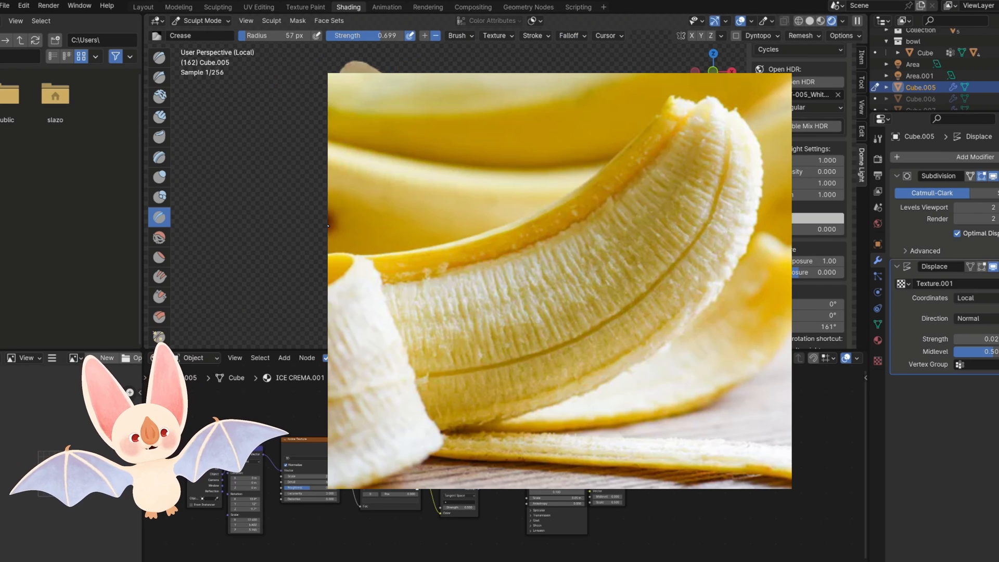
key("z")
left_click_drag(277, 35, 270, 36)
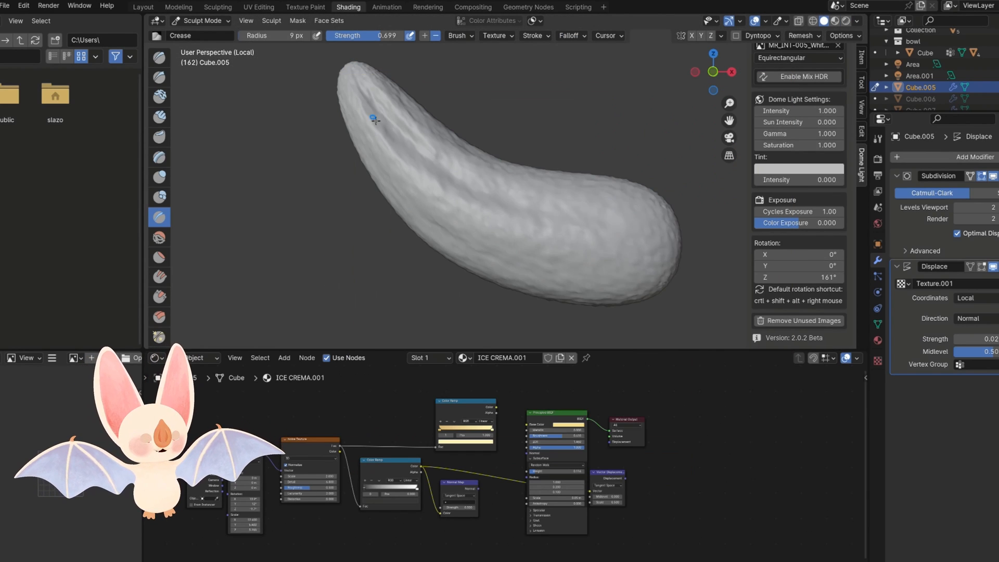
middle_click_drag(480, 196, 424, 209)
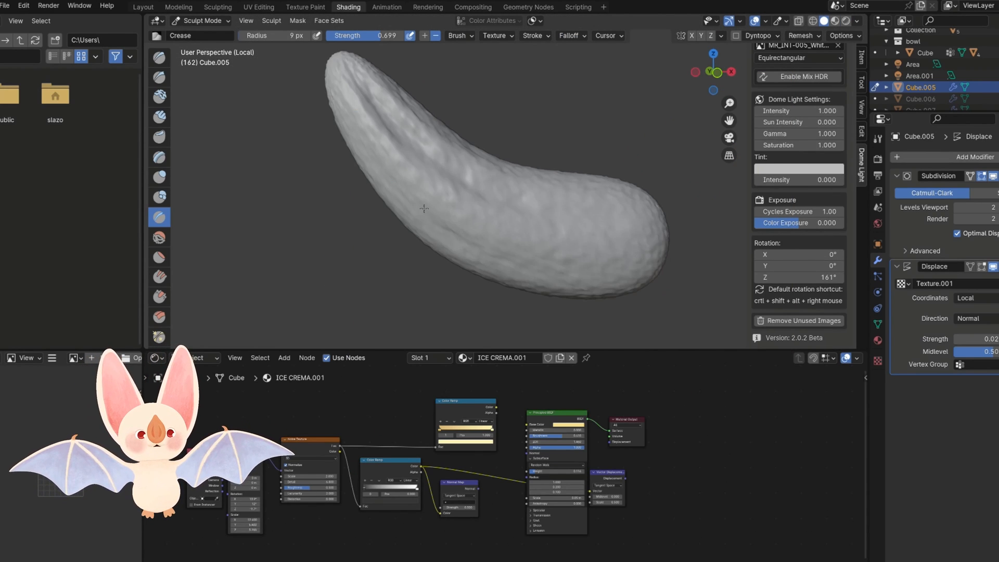
Apply the banana's Subdivision modifier and enable Dyntopo, with the Crease brush at radius 1 px and strength 1.000
key("ctrl+x")
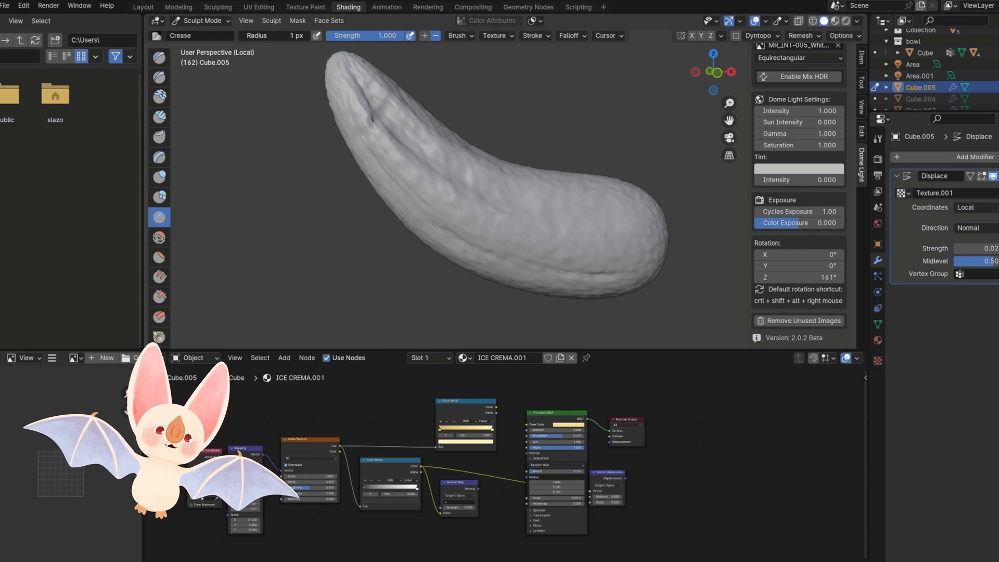
left_click(736, 35)
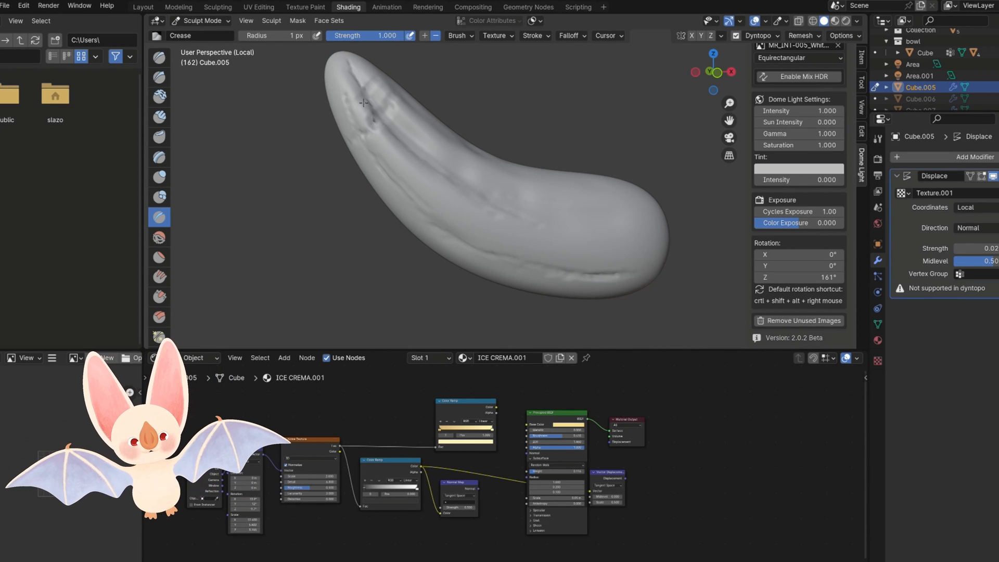
Carve ridges across the banana's width with the Draw Sharp brush at radius 26 px and strength 0.755, adjusting its falloff
left_click(160, 77)
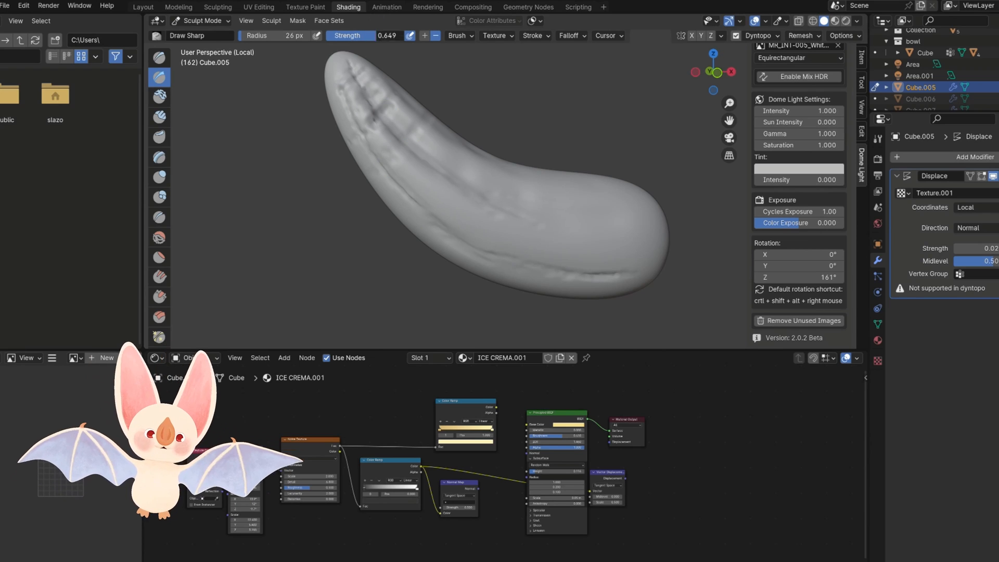
left_click(572, 36)
left_click(570, 58)
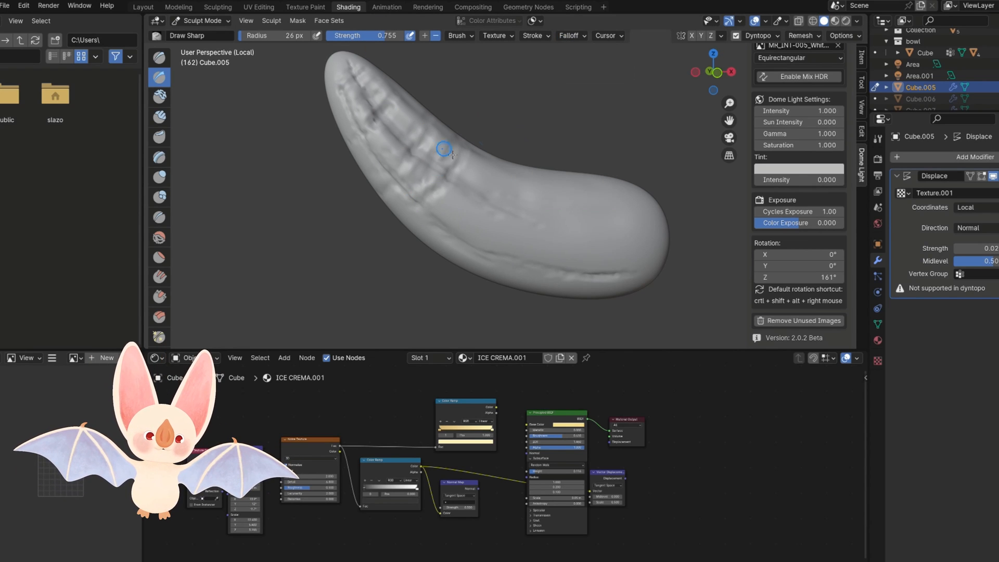
left_click_drag(524, 174, 509, 231)
mouse_move(537, 179)
left_mouse_down()
mouse_move(520, 279)
mouse_move(545, 277)
left_mouse_up()
left_click_drag(572, 184, 566, 281)
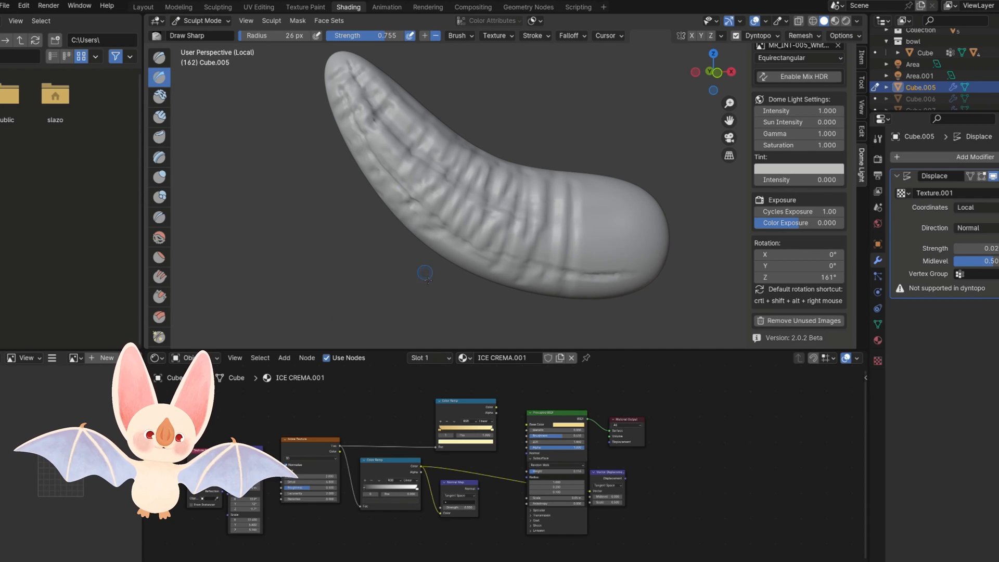
Open the texture properties for the banana sculpt
left_click(878, 360)
left_click(954, 191)
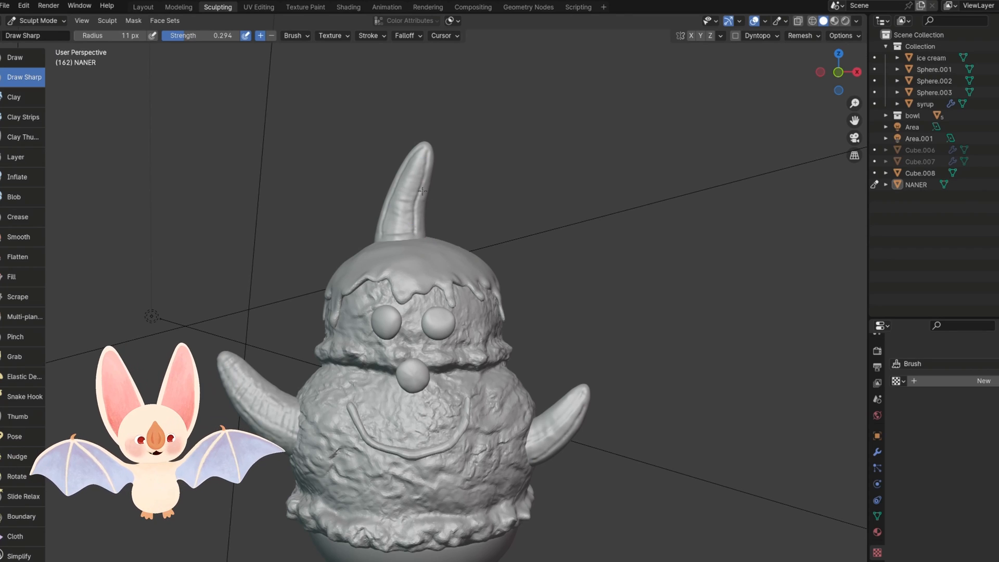
key("i")
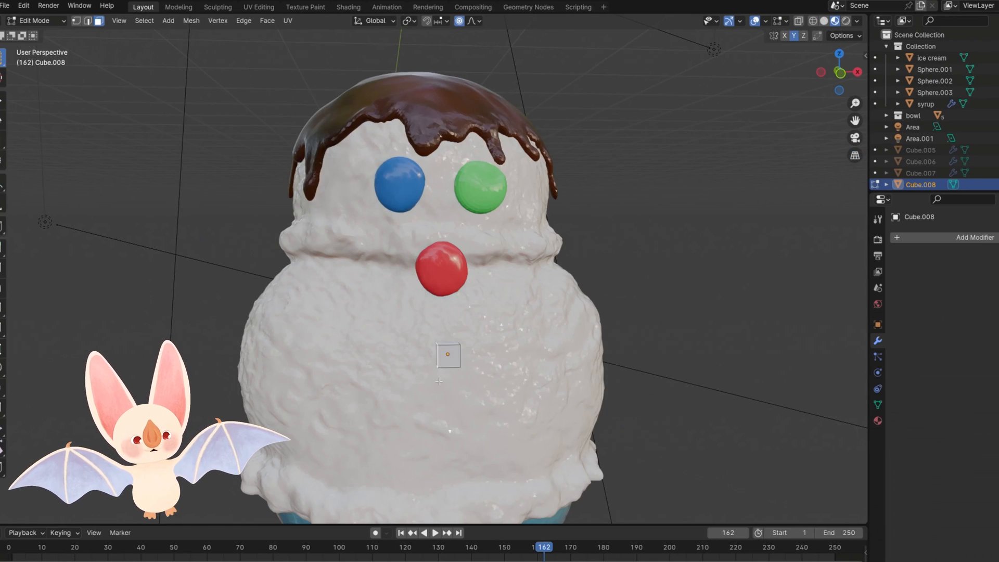
key("e")
key("o")
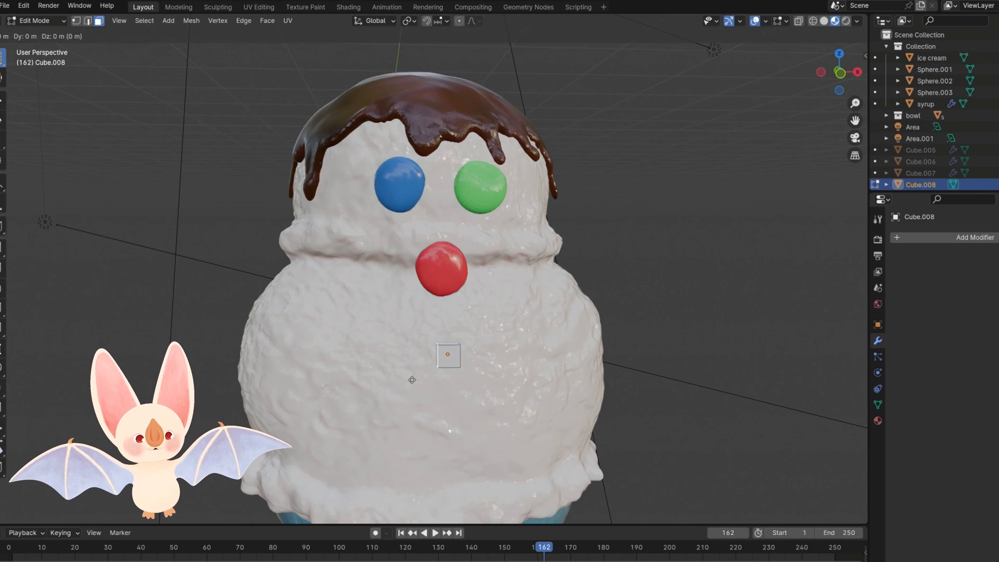
key("Escape")
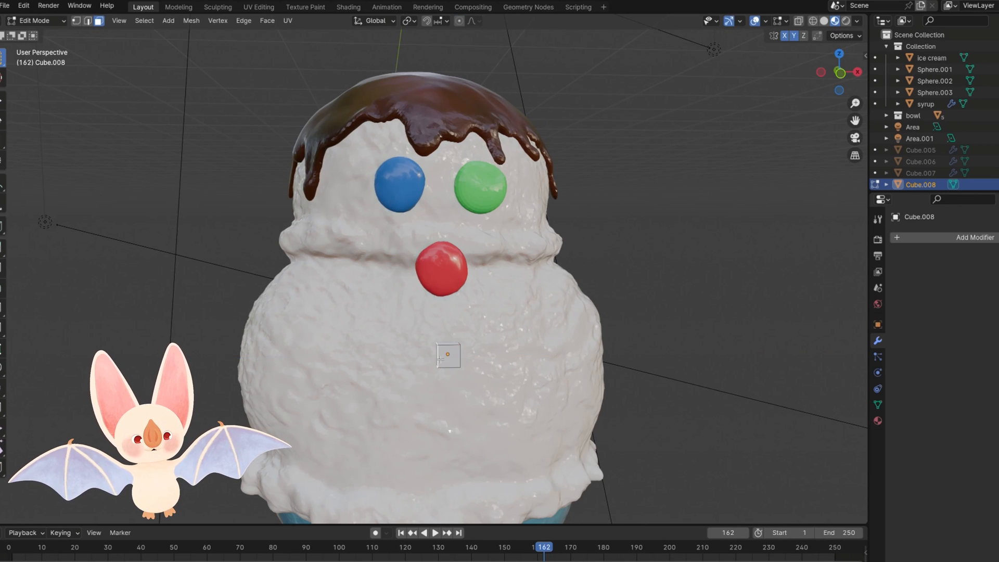
Extrude the small cube's side face repeatedly, moving and rotating it to form one upward-bending half of the smile
key("e")
left_click(392, 353)
key("g")
left_click(393, 346)
key("r")
left_click(444, 319)
key("e")
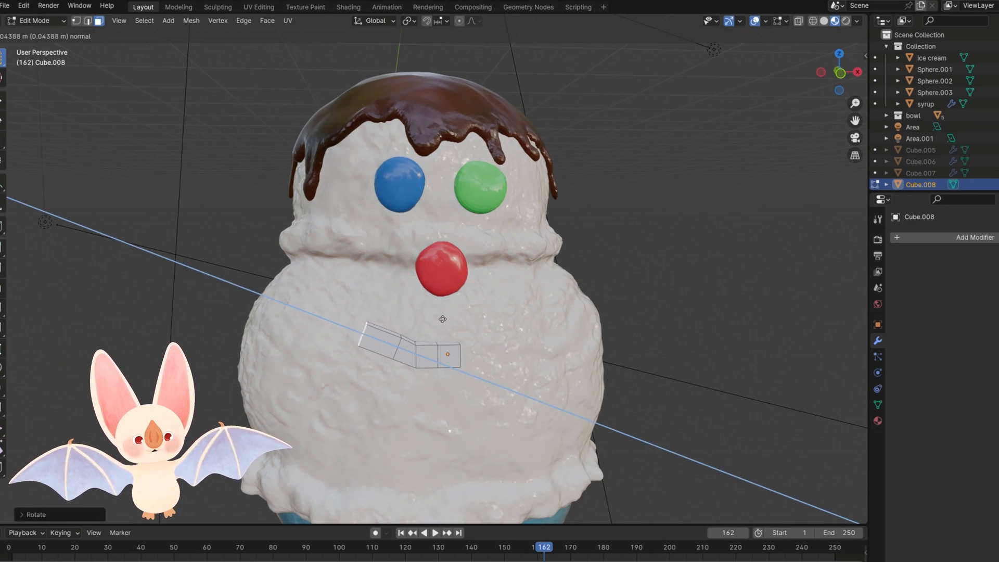
left_click(377, 341)
Enable proportional editing and reposition the strip's edge loops so the first half of the smile curves smoothly
left_click(399, 348, "alt")
key("o")
key("g")
left_click(397, 353)
left_click(438, 358, "alt")
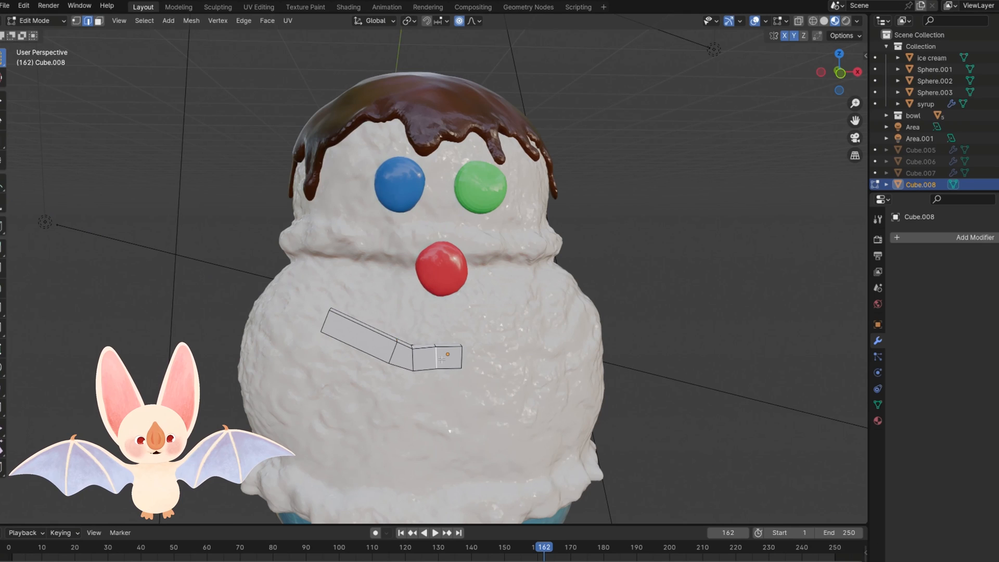
key("g")
left_click(435, 373)
left_click(403, 357, "alt")
key("g")
scroll(388, 365, "up", 5)
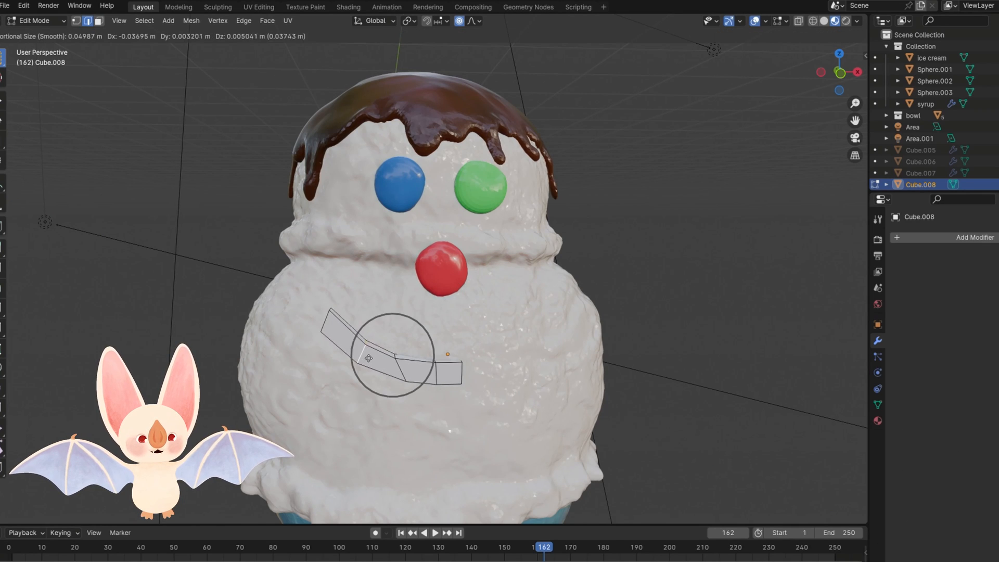
left_click(367, 357)
middle_click_drag(366, 357, 359, 345)
Extrude the strip's opposite end face and move it slightly upward to begin the other half of the smile
left_click(435, 382)
mouse_move(463, 379)
middle_mouse_down()
mouse_move(435, 382)
mouse_move(463, 384)
middle_mouse_up()
key("3")
key("e")
left_click(493, 388)
key("g")
left_click(500, 375)
Undo the latest extrusion and move, then raise and rotate the end face to complete the curved smile
key("e")
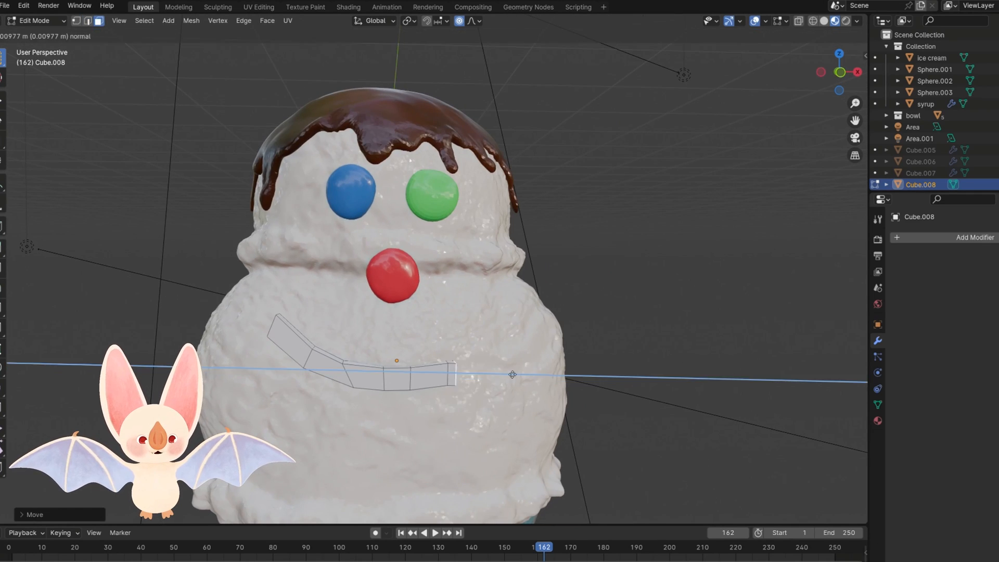
key("ctrl+z")
key("ctrl+z")
key("g")
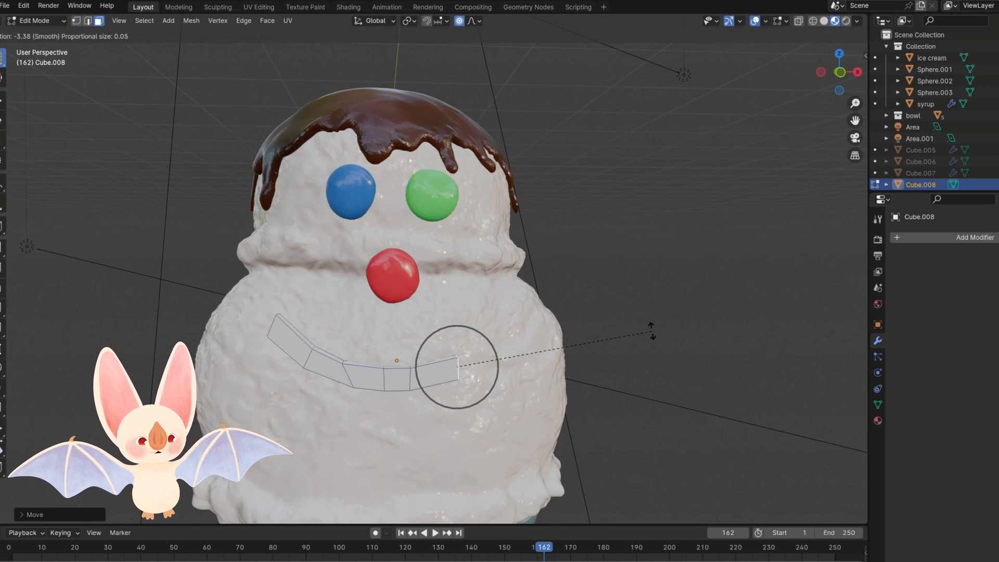
left_click(629, 263)
key("r")
left_click(639, 278)
Add a level 2 Subdivision modifier to the mouth and slide a loop cut close to one end
key("ctrl+2")
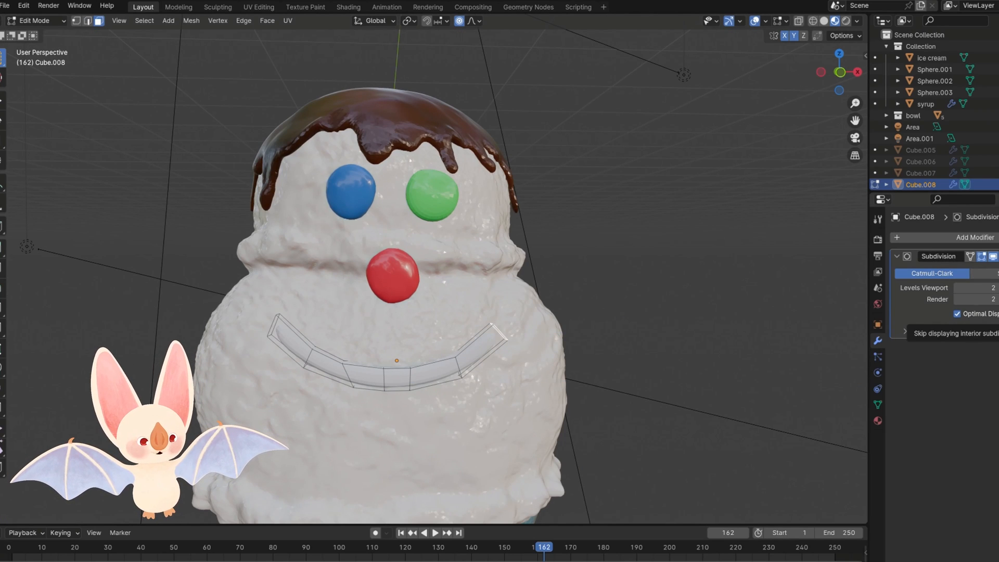
key("ctrl+r")
left_click(264, 329)
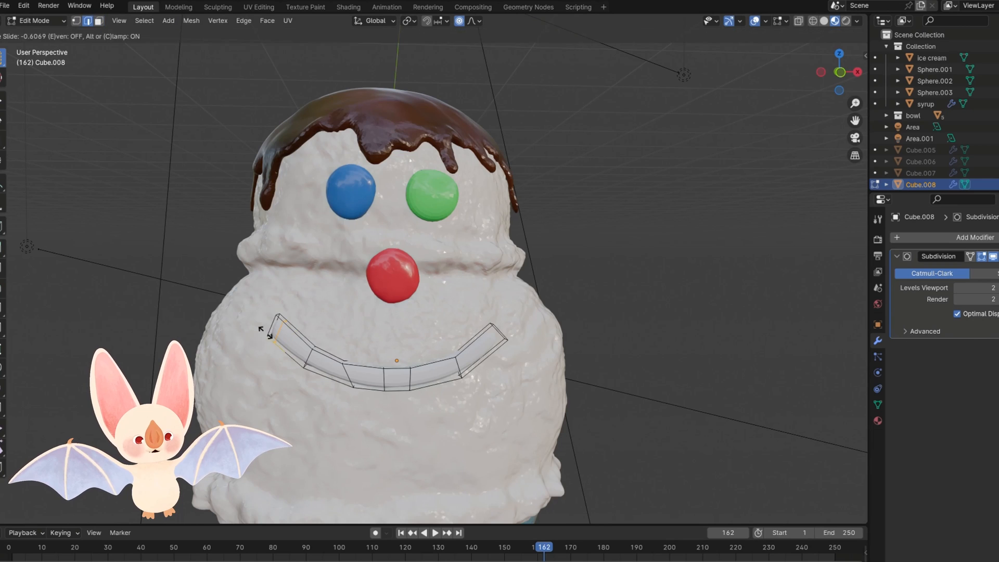
left_click(265, 329)
Enter Sculpt Mode on the mouth and apply its Subdivision modifier
left_click(36, 20)
left_click(39, 60)
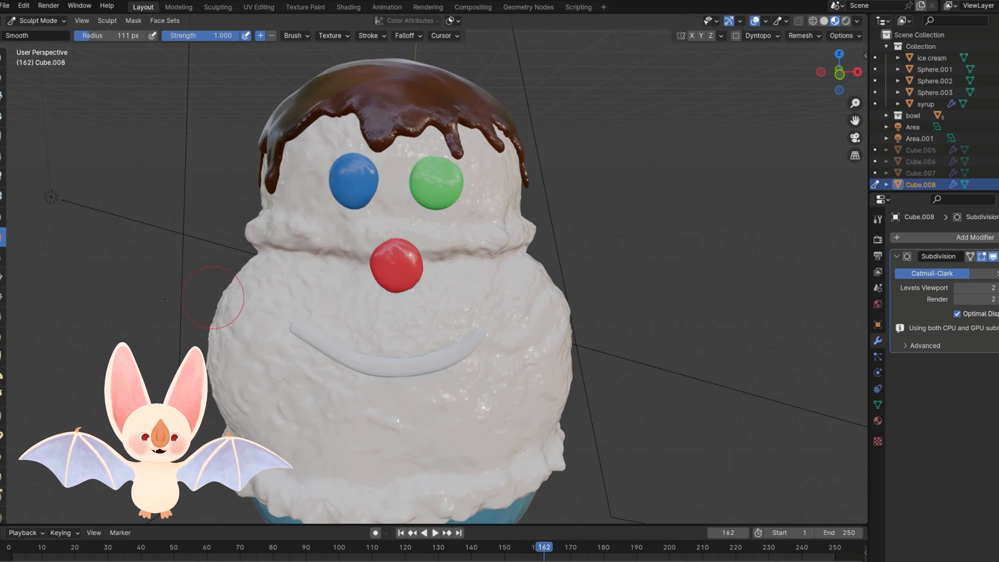
key("ctrl+a")
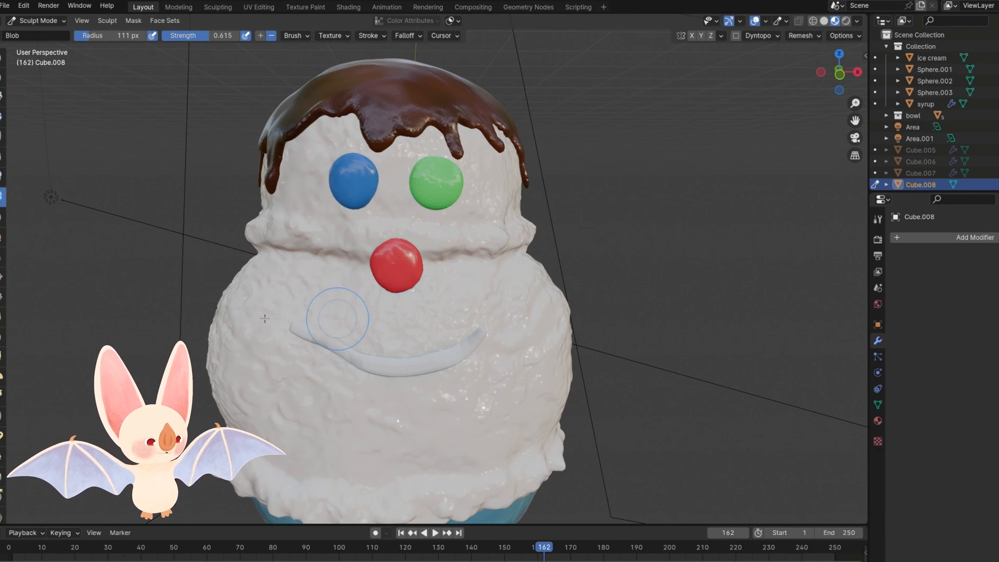
Pull the smile's corners into shape with the Grab brush at radius 265 px and strength 0.555
key("k")
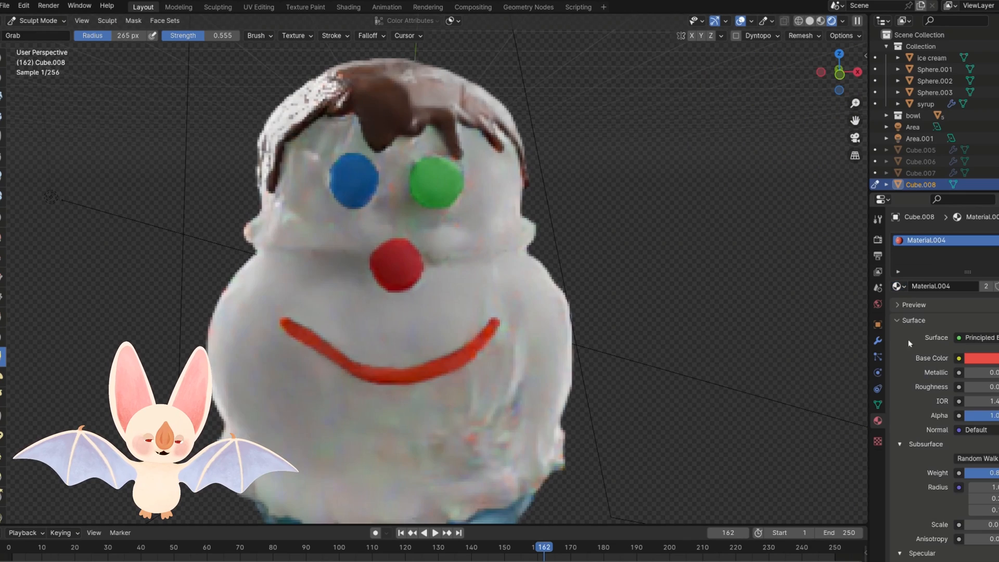
left_click_drag(296, 348, 285, 357)
left_click_drag(500, 326, 494, 312)
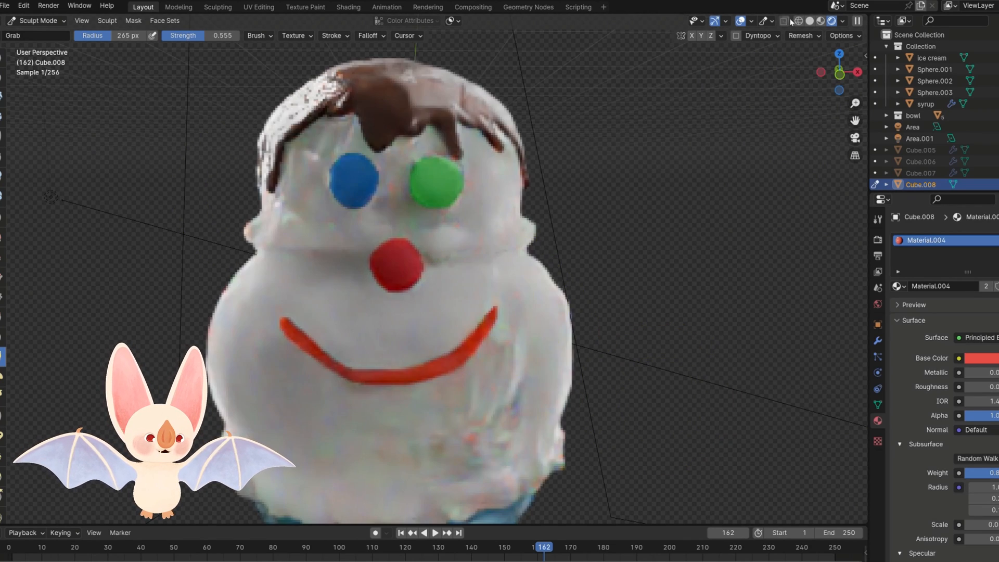
Smooth and build up the mouth in solid shading, using the Blob brush at radius 57 px and strength 0.615
left_click(810, 21)
key("i")
left_click(3, 196)
middle_click_drag(465, 311, 474, 329)
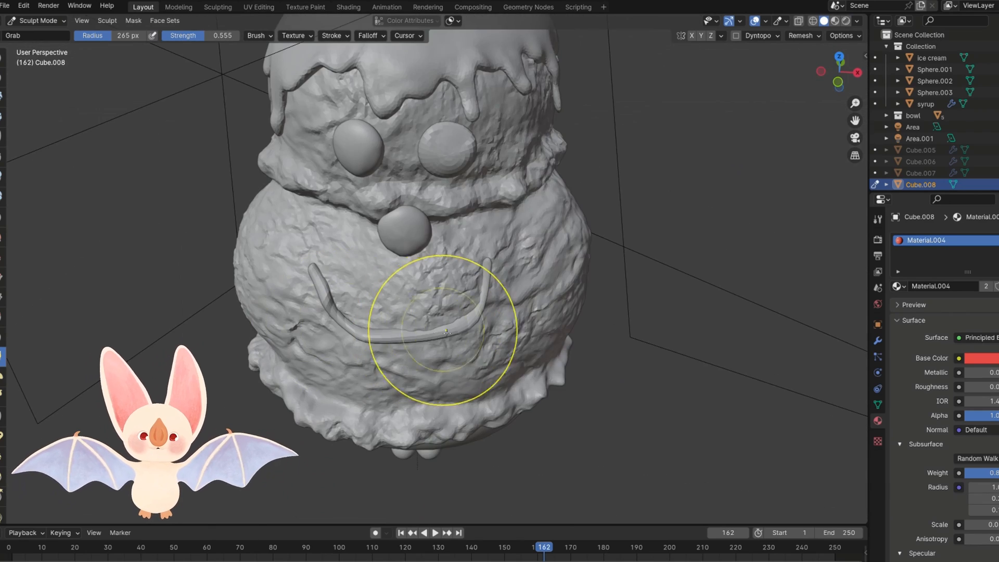
left_click_drag(435, 324, 490, 301, "shift")
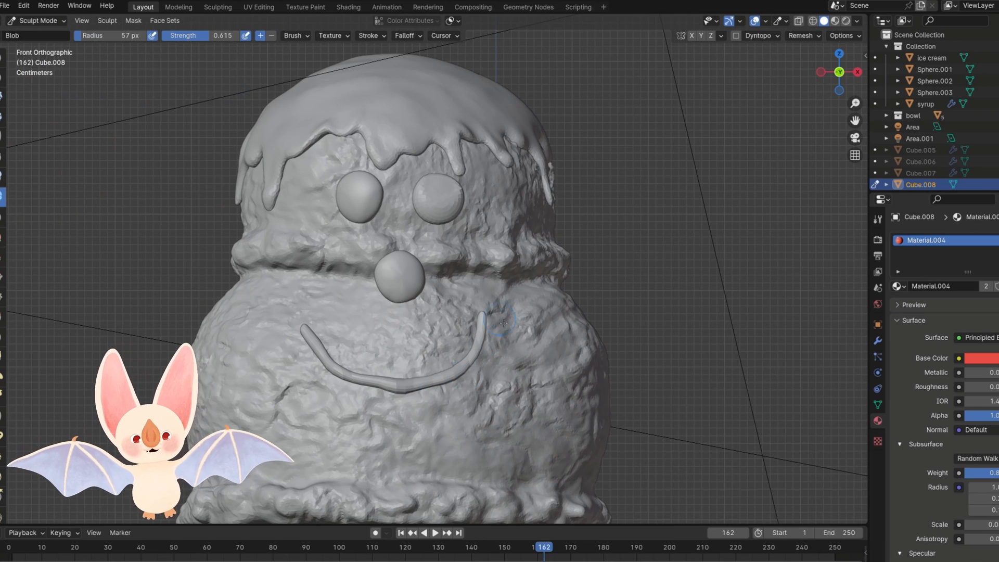
middle_click_drag(502, 322, 550, 328)
middle_click_drag(468, 322, 475, 316)
Show the rendered preview and lower the mouth material's subsurface weight to about 0.3
left_click(846, 21)
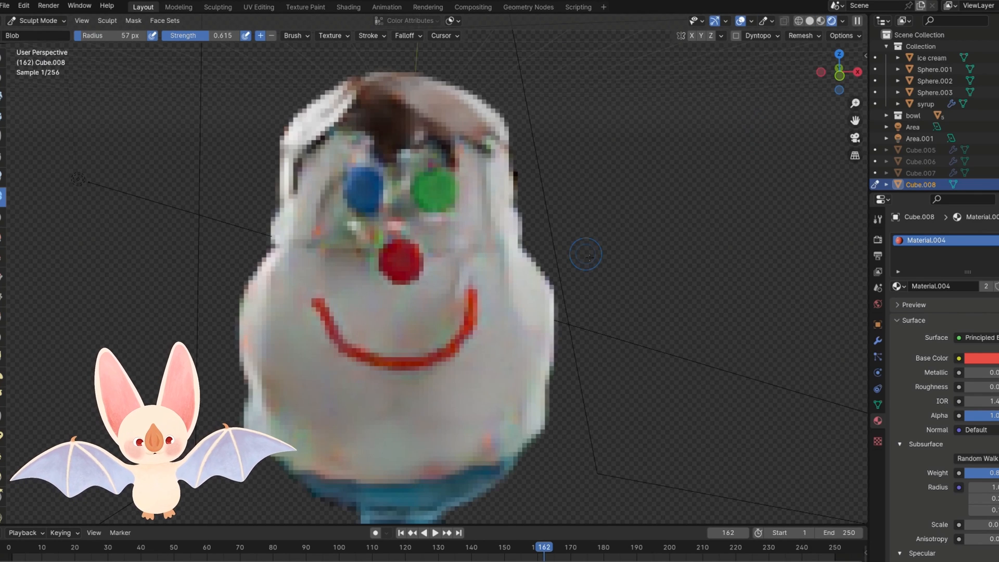
scroll(945, 454, "down", 7)
left_click_drag(987, 267, 952, 268)
scroll(911, 252, "up", 5)
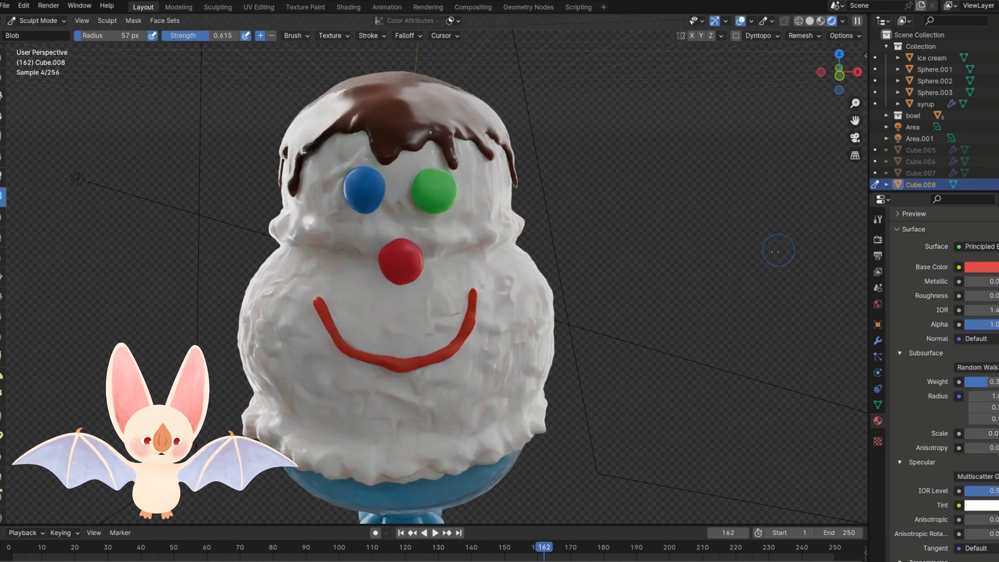
Set the dome light's Z rotation to 161° and show the rendered preview
key("n")
left_click_drag(802, 448, 838, 448)
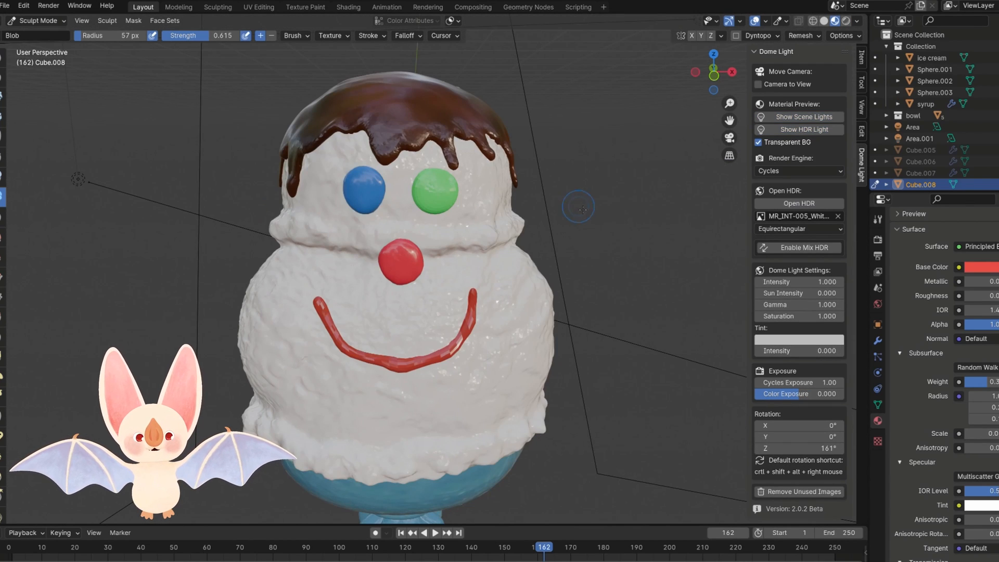
left_click(846, 20)
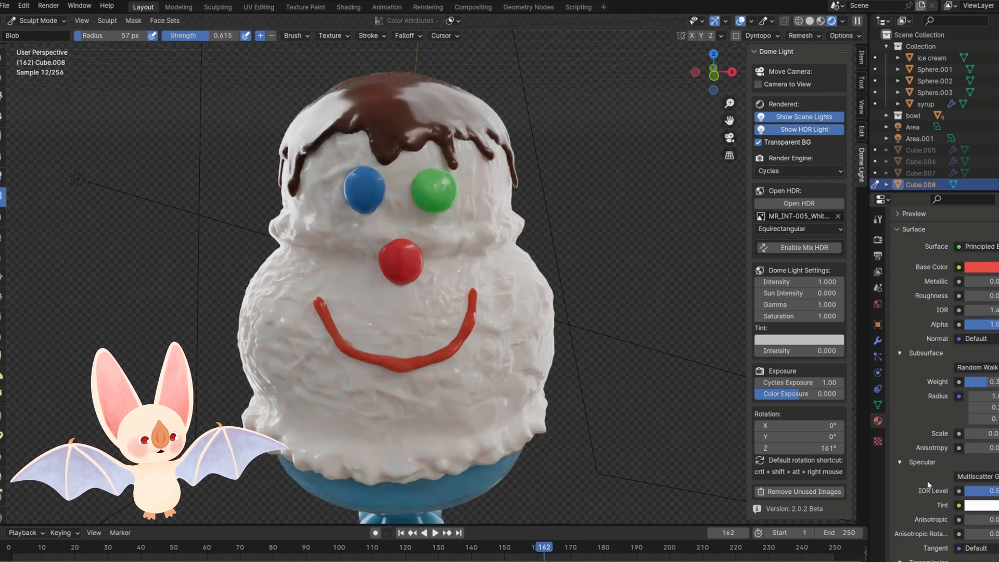
Raise the mouth material's subsurface weight to about 0.4 and return to solid shading
scroll(921, 469, "down", 3)
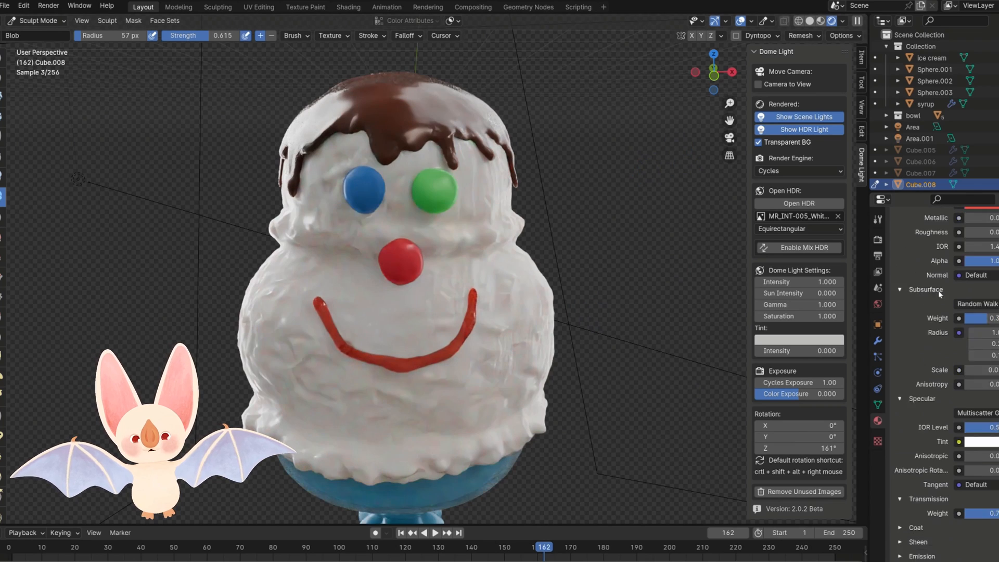
scroll(938, 291, "up", 4)
left_click_drag(979, 409, 985, 409)
key("z")
key("6")
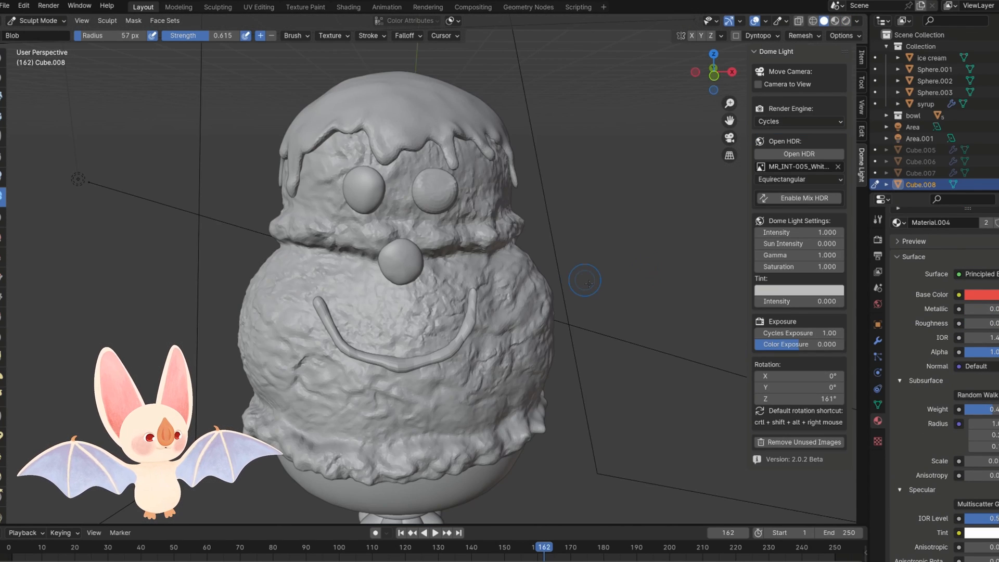
Scale the new cube to about 0.33 and position it just above the tip of the raised banana arm
key("s")
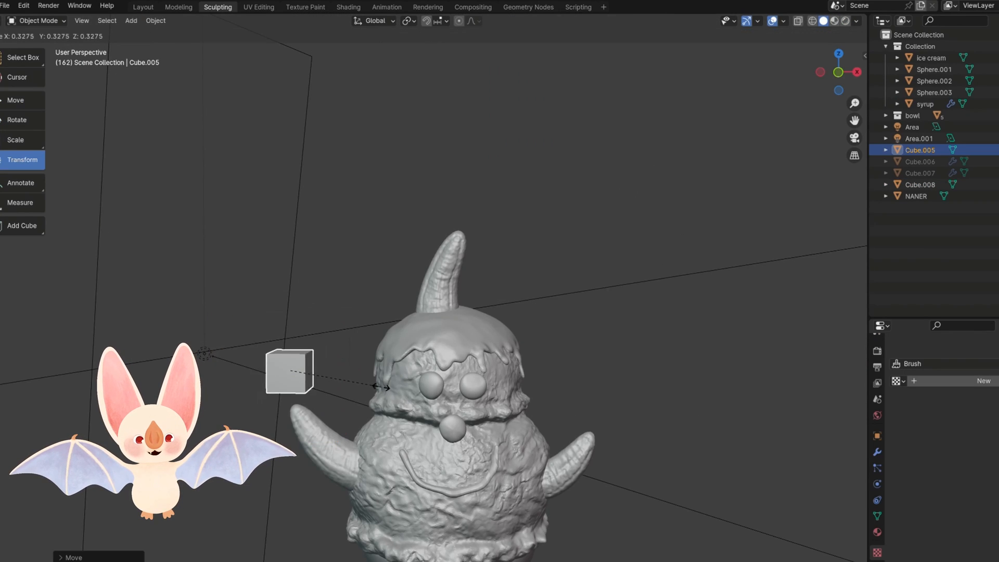
left_click(381, 387)
middle_click_drag(381, 387, 481, 260, "shift")
left_click_drag(471, 282, 458, 283)
middle_click_drag(458, 283, 567, 333)
left_click_drag(577, 319, 552, 314)
middle_click_drag(552, 314, 464, 271)
left_click_drag(463, 278, 432, 279)
middle_click_drag(432, 279, 363, 243)
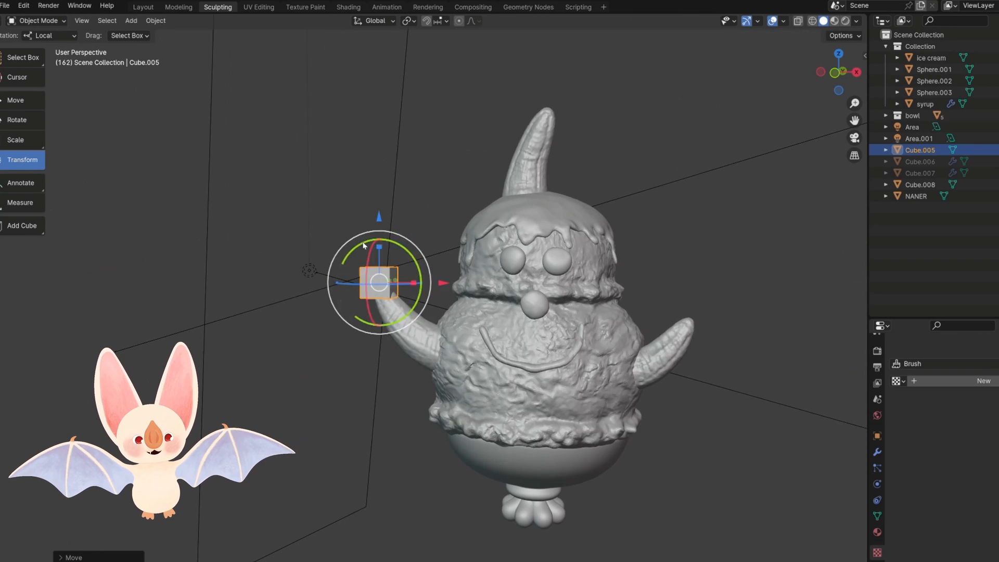
left_click_drag(379, 217, 380, 202)
Add a Subdivision modifier to the cube and set its viewport level to 2
key("KP_Decimal")
left_click(877, 451)
left_click(929, 364)
type("sub")
key("Return")
left_click(995, 413)
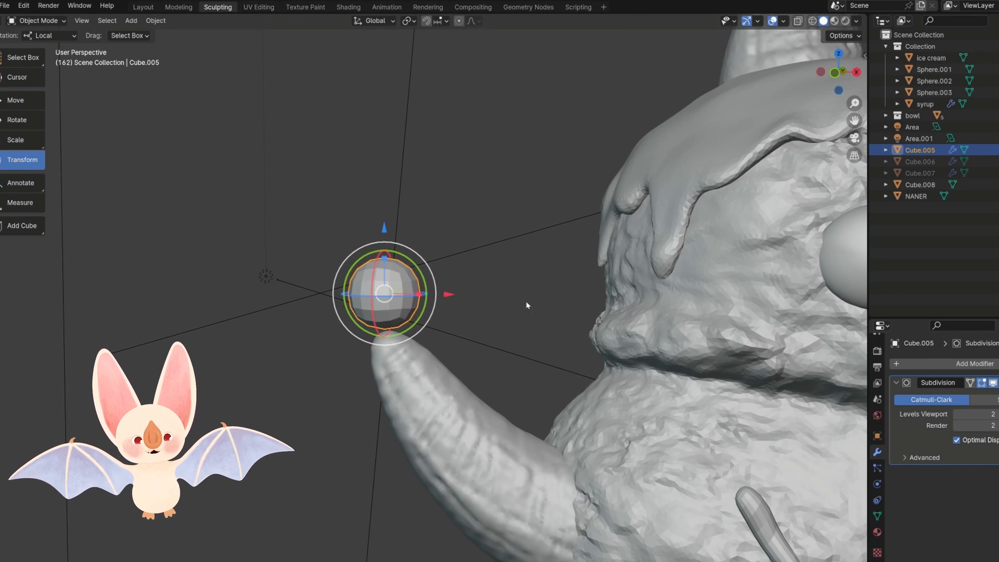
Adjust the rounded cube along its vertical axis, apply its Subdivision modifier and enter vertex editing
left_click_drag(384, 258, 388, 271)
scroll(875, 430, "up", 1)
scroll(370, 339, "up", 4)
middle_click_drag(417, 294, 419, 321)
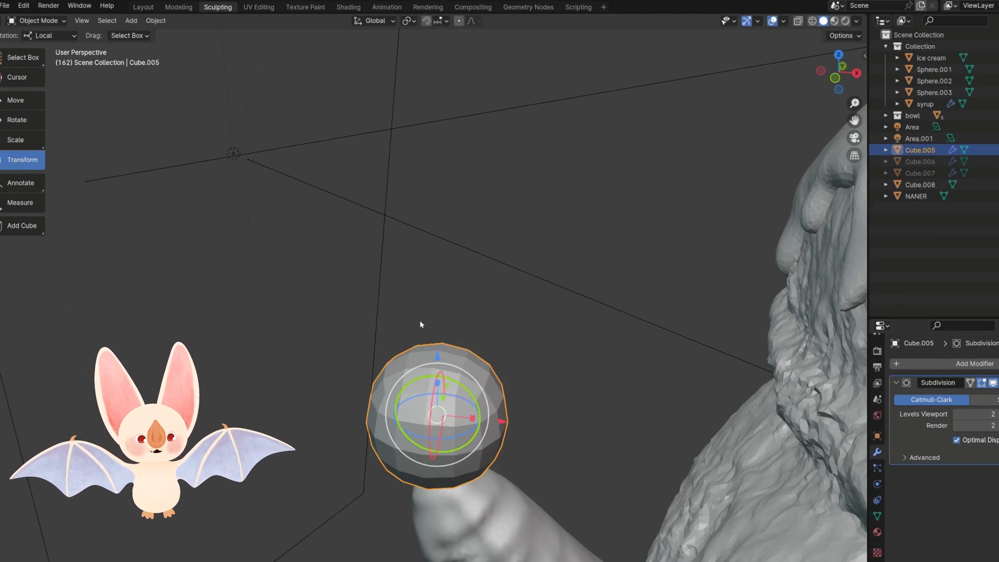
key("Tab")
key("Tab")
key("1")
Dent the sphere's top by moving its top vertex down about 0.02 m along Z with proportional editing
middle_click_drag(436, 353, 458, 380)
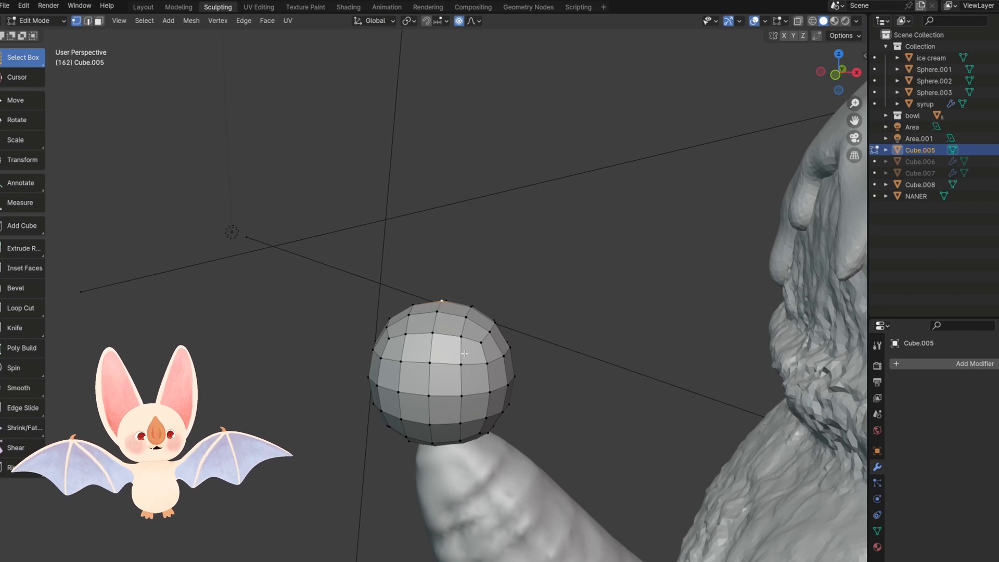
key("g")
key("z")
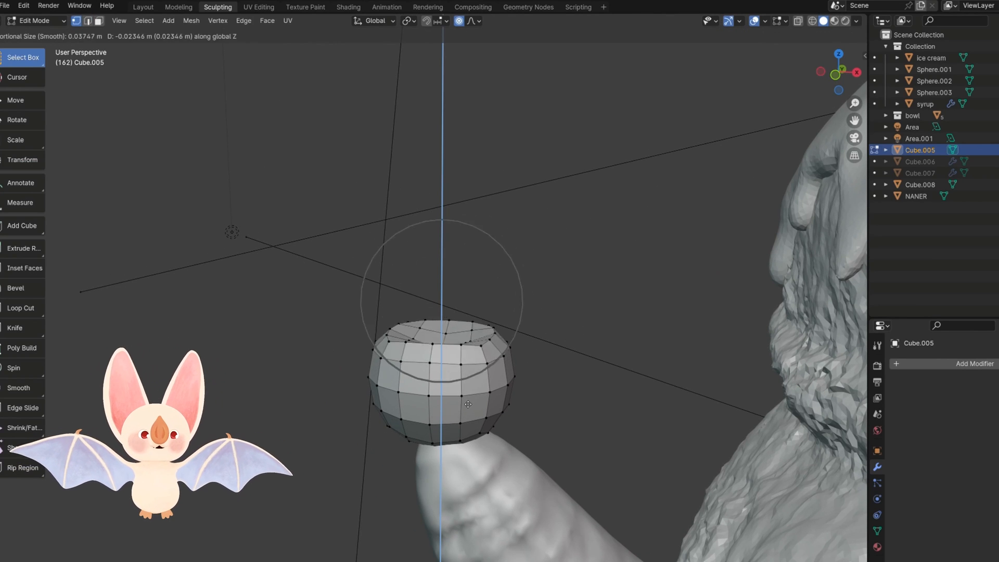
left_click(465, 401)
middle_click_drag(500, 409, 507, 384)
Add a level 1 Subdivision modifier to the dented sphere and display it on the edit cage
left_click(937, 367)
middle_click_drag(562, 270, 544, 266)
scroll(482, 344, "down", 5)
scroll(482, 343, "up", 5)
middle_click_drag(435, 324, 437, 386)
left_click(971, 383)
Refine the dent by moving the sphere's top vertex along Z with a changed proportional editing size
middle_click_drag(500, 394, 508, 382)
key("g")
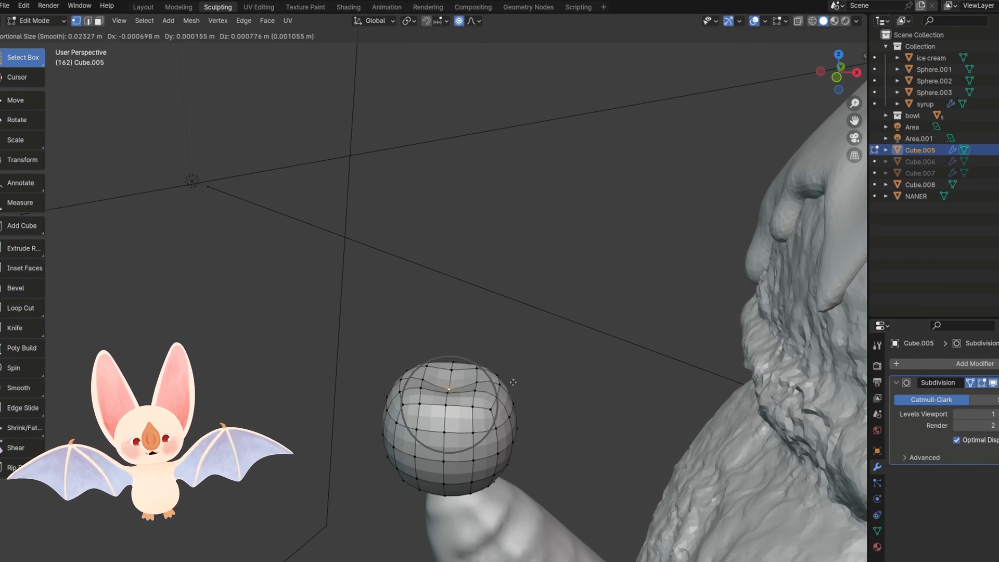
key("z")
scroll(507, 401, "down", 5)
left_click(508, 411)
middle_click_drag(482, 443, 482, 418)
scroll(482, 418, "up", 5)
scroll(482, 417, "down", 5)
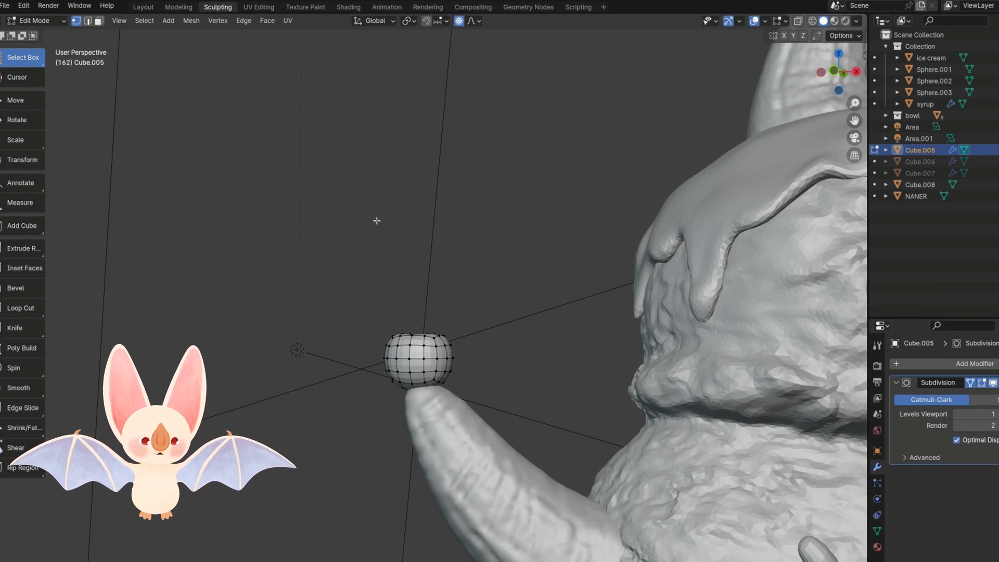
Return to Object Mode and add a Bezier curve to the scene
left_click(35, 20)
left_click(31, 33)
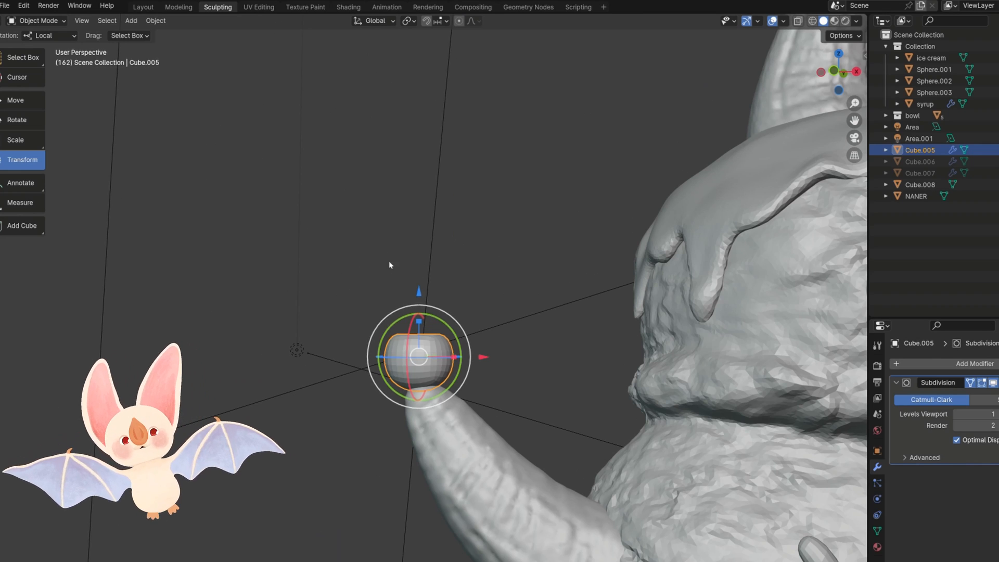
middle_click_drag(389, 265, 414, 329)
key("shift+a")
mouse_move(423, 344)
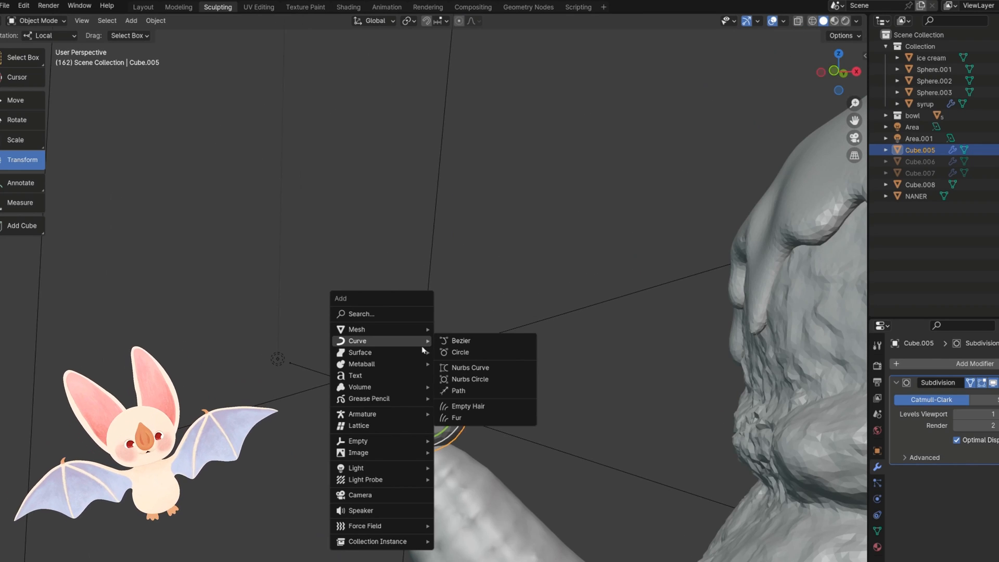
left_click(461, 341)
scroll(473, 346, "down", 4)
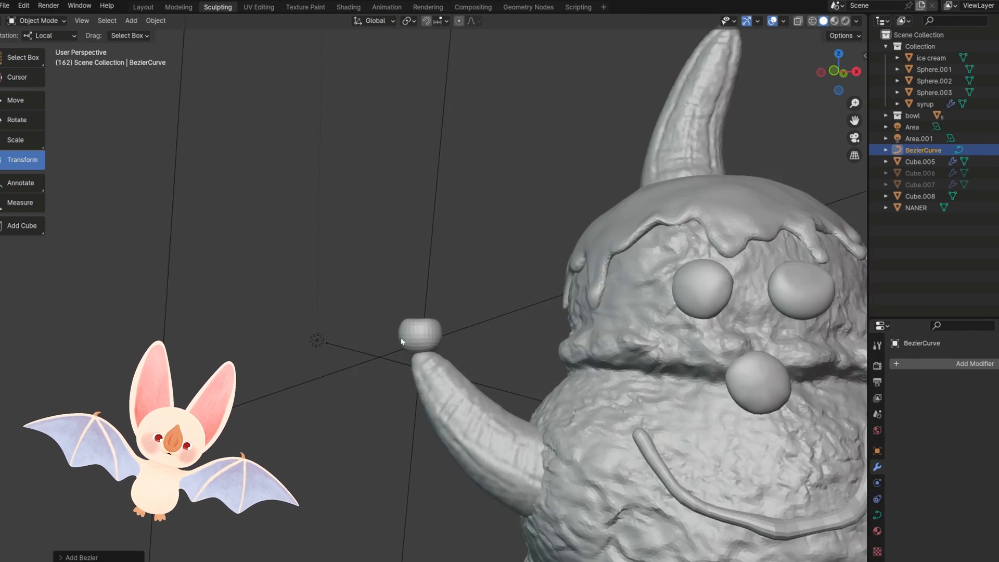
Set the Transform tool's orientation to Default and select the dented sphere above the banana arm
scroll(423, 371, "up", 3)
left_click(57, 38)
left_click(46, 65)
left_click(426, 417)
scroll(546, 374, "up", 2)
left_click(546, 375)
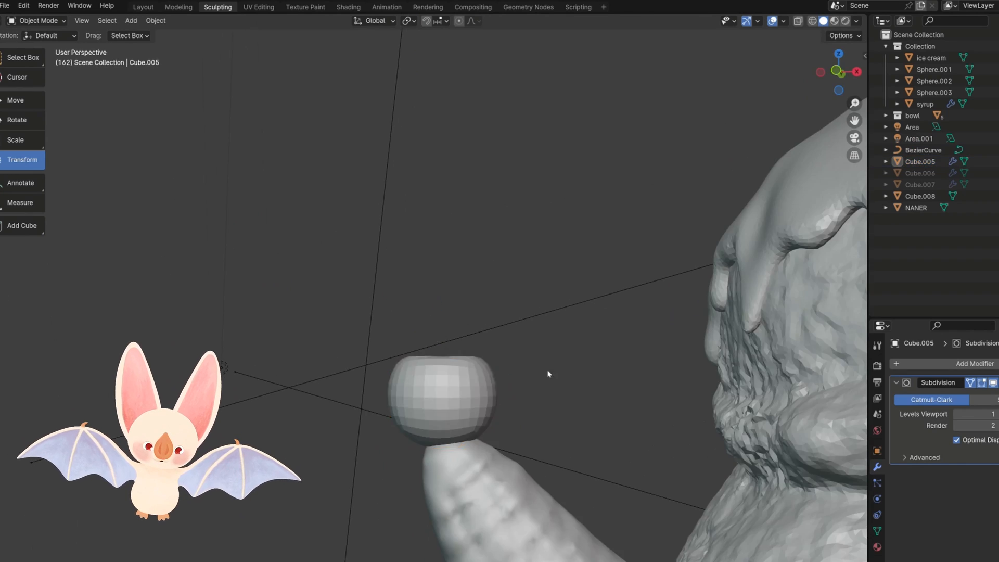
scroll(489, 390, "up", 2)
left_click(451, 500)
middle_click_drag(528, 468, 530, 428)
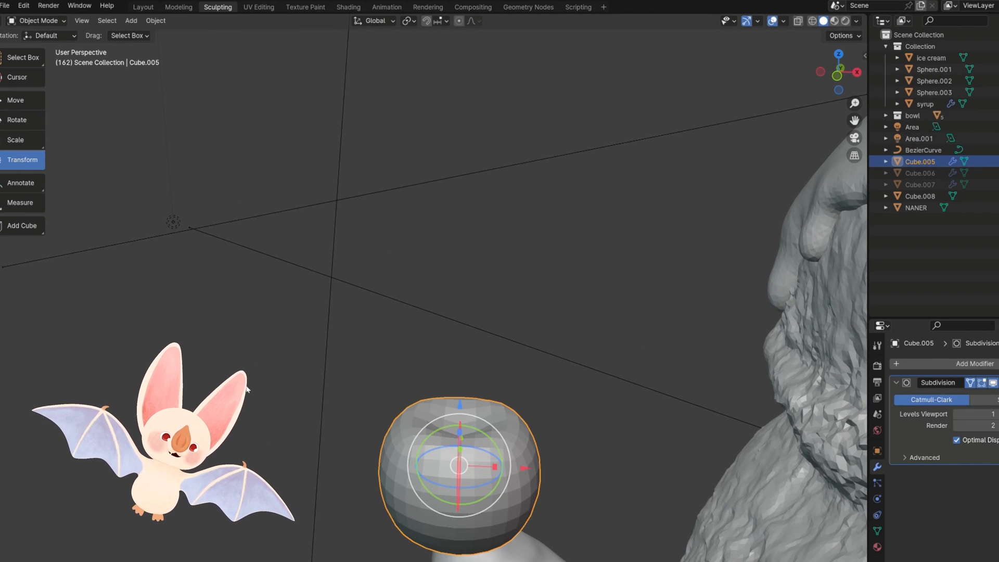
Inspect the dented sphere's top in Edit Mode, return to Object Mode and snap the 3D cursor to the sphere
key("Tab")
scroll(442, 338, "up", 2)
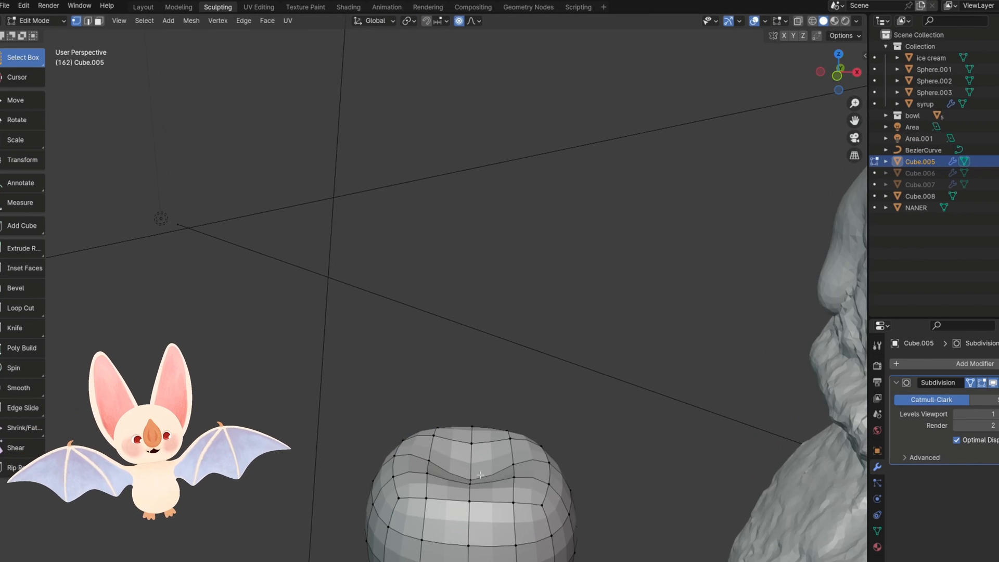
scroll(422, 291, "down", 5)
key("Tab")
key("shift+a")
mouse_move(443, 290)
key("shift+a")
key("shift+s")
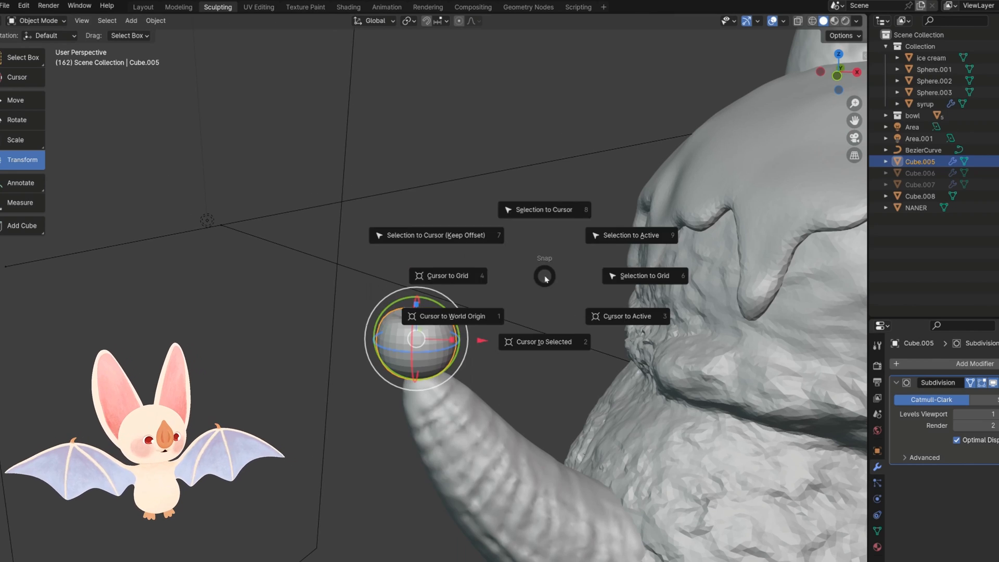
left_click(544, 341)
Add a cube at the 3D cursor, scale it down to stem thickness and raise it to the sphere's dent
key("shift+a")
mouse_move(459, 325)
left_click(512, 335)
key("s")
left_click(416, 336)
key("s")
mouse_move(415, 277)
left_mouse_down()
mouse_move(416, 239)
mouse_move(409, 290)
left_mouse_up()
left_click(435, 291)
Extrude the small cube's top face upward several times, shifting the sections sideways to form a bent cherry stem
scroll(423, 270, "up", 3)
key("Tab")
key("e")
left_click(480, 339)
key("e")
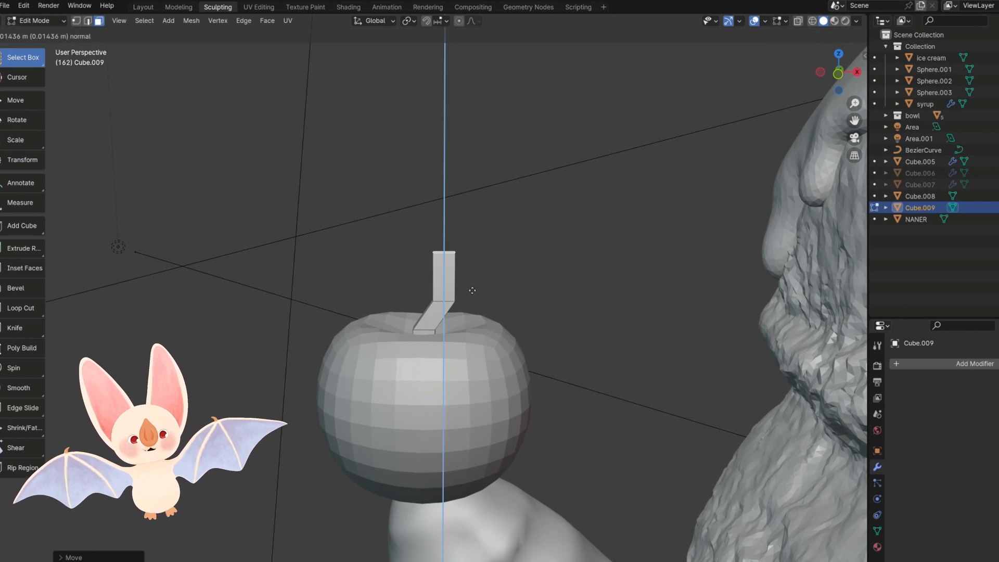
left_click(471, 290)
key("g")
left_click(447, 284)
key("e")
left_click(410, 246)
key("g")
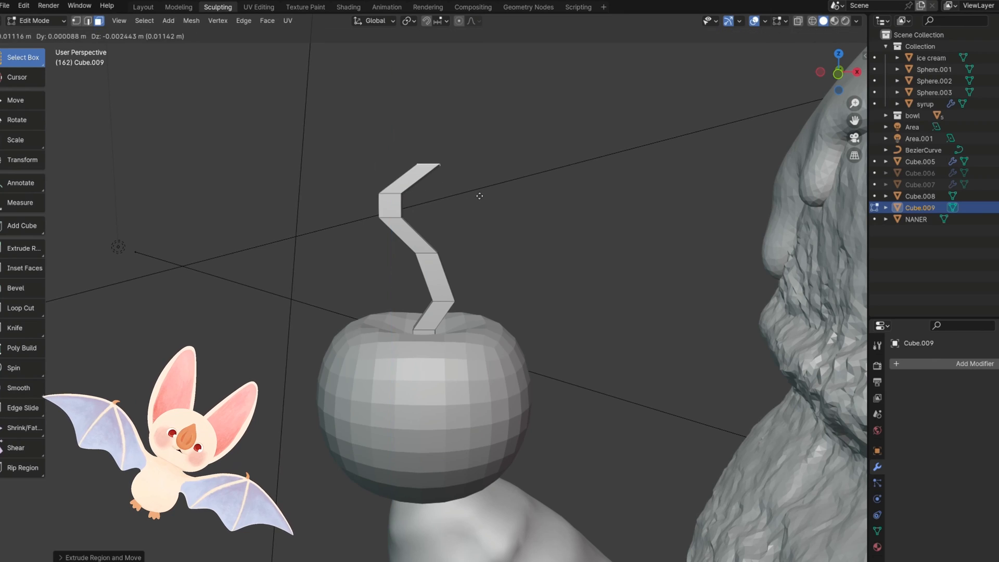
left_click(479, 196)
Add a level 2 Subdivision modifier to the stem, scale its mesh down and stretch it along Z
left_click(968, 364)
left_click(940, 394)
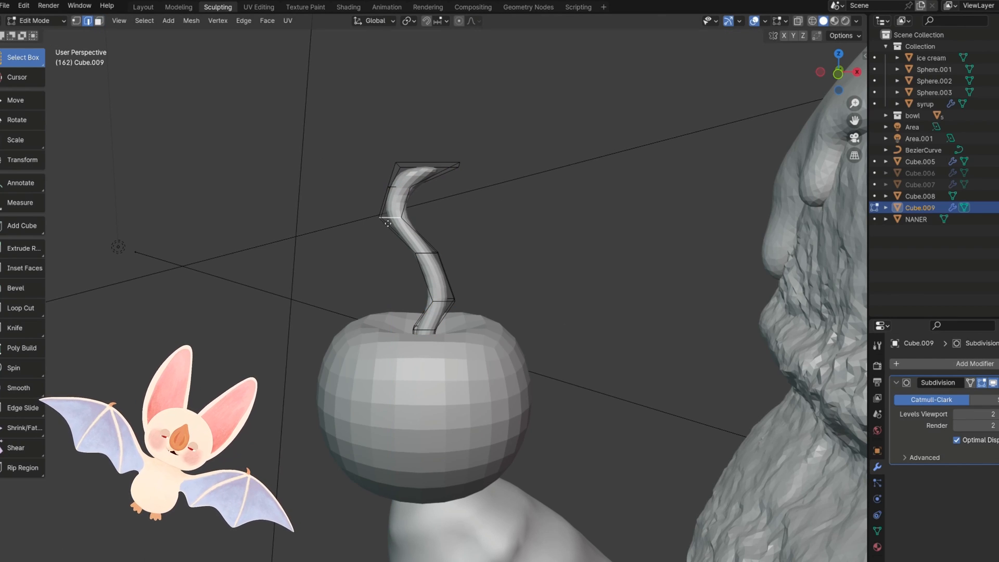
left_click(398, 233)
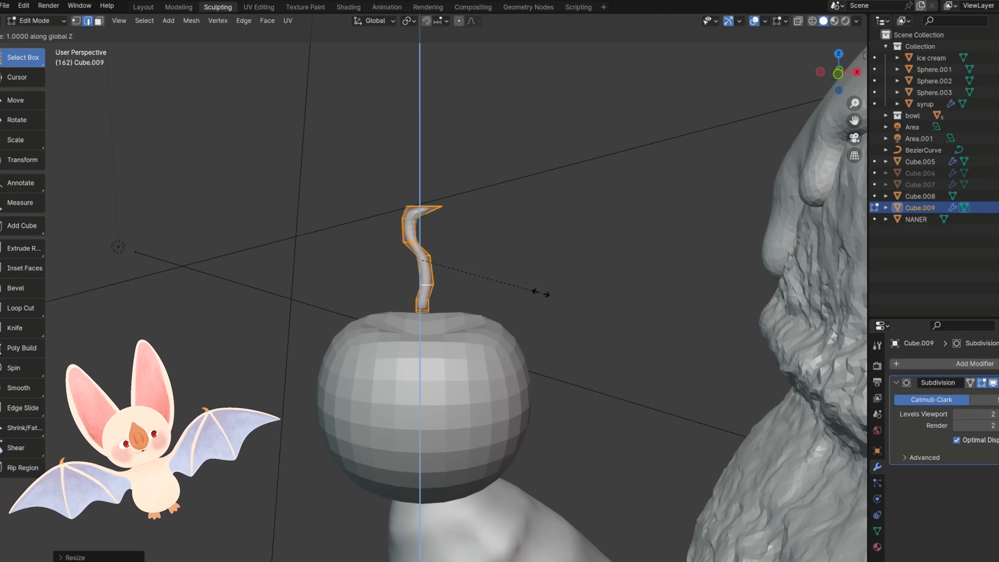
scroll(514, 276, "down", 3)
scroll(467, 357, "up", 4)
middle_click_drag(469, 368, 466, 357)
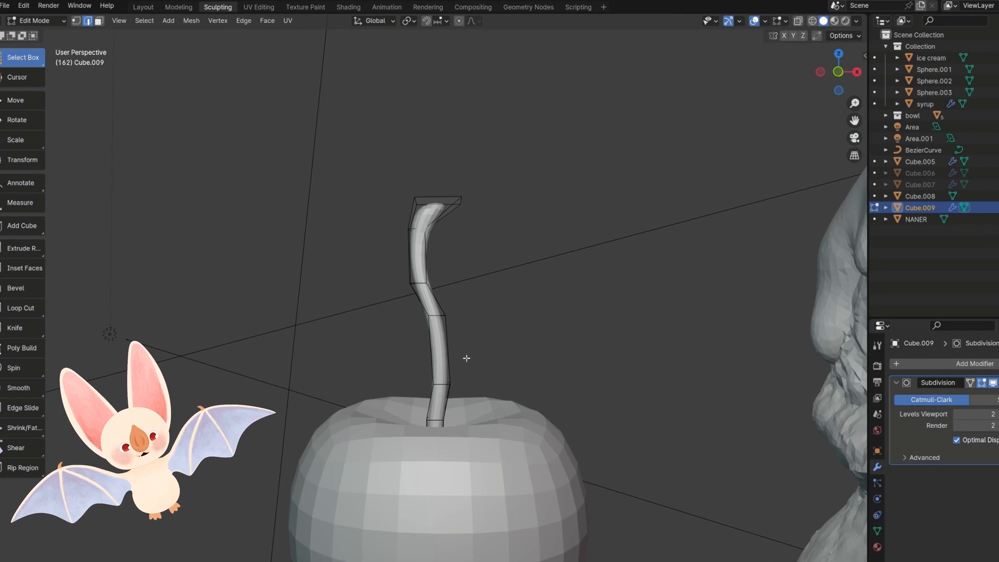
Switch to Sculpt Mode and bend the stem into a soft S-curve
key("Tab")
key("Tab")
left_click(37, 20)
left_click(32, 60)
right_click(380, 358)
left_click_drag(313, 356, 345, 356)
left_click_drag(436, 302, 463, 301)
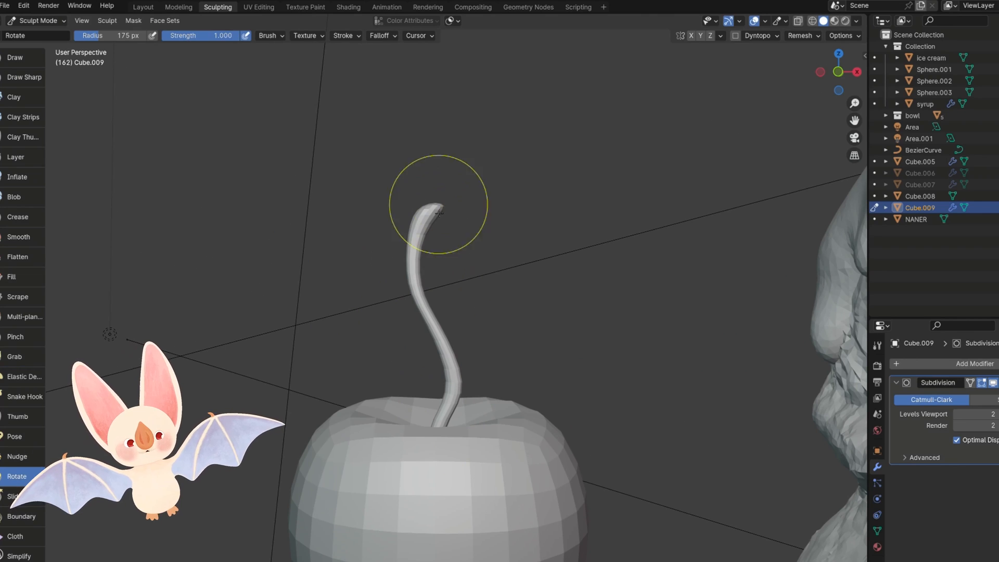
Refine the stem's curve with a resized brush and even it out with the Smooth brush at 326 px radius
key("f")
left_click(475, 237)
left_click_drag(419, 219, 469, 238)
left_click_drag(428, 301, 454, 302)
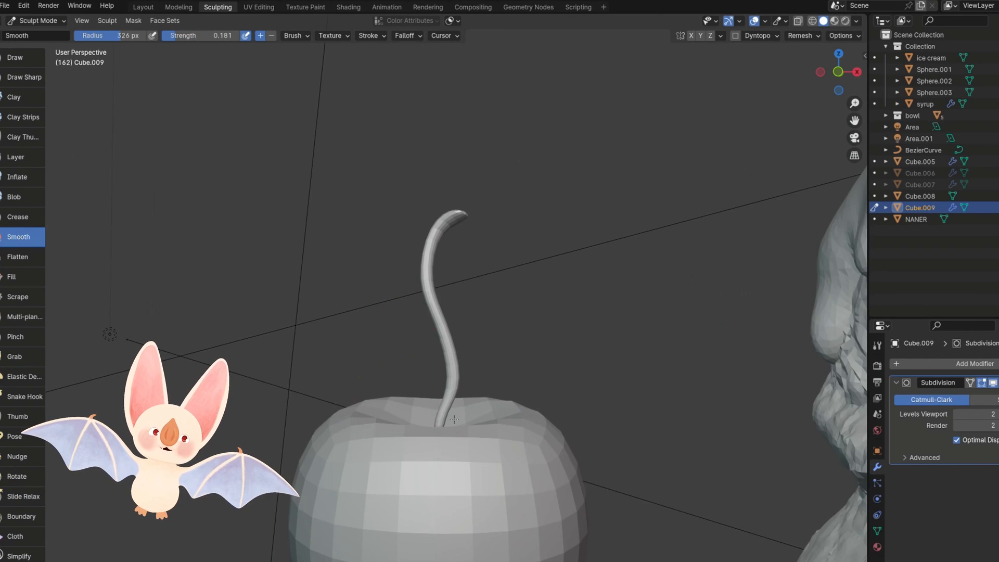
scroll(454, 537, "up", 2)
scroll(454, 537, "down", 4)
middle_click_drag(454, 537, 431, 327)
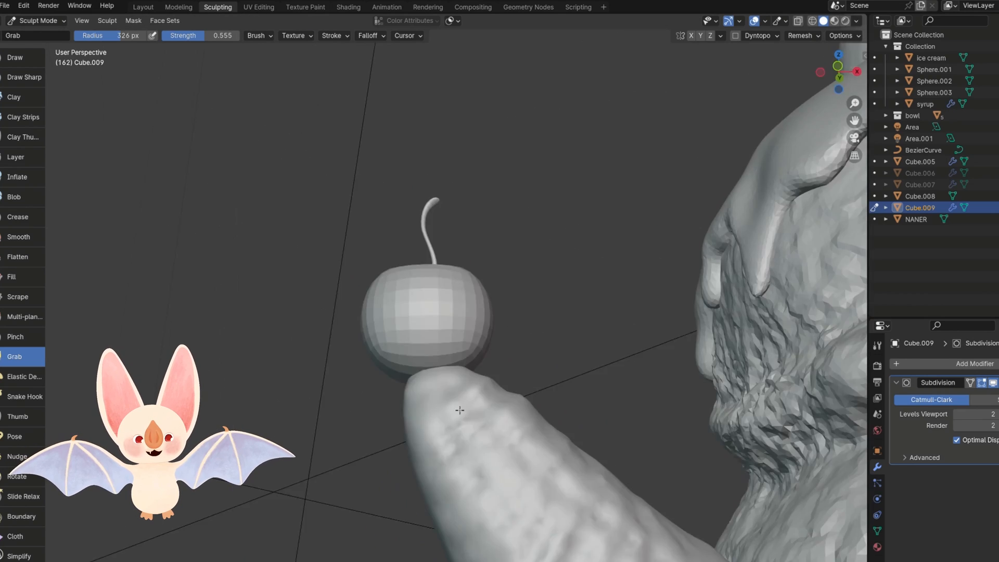
Reshape the stem in front view and set the Elastic Deform brush's radius to 130 px for its tip
key("KP_1")
left_click_drag(447, 270, 460, 241)
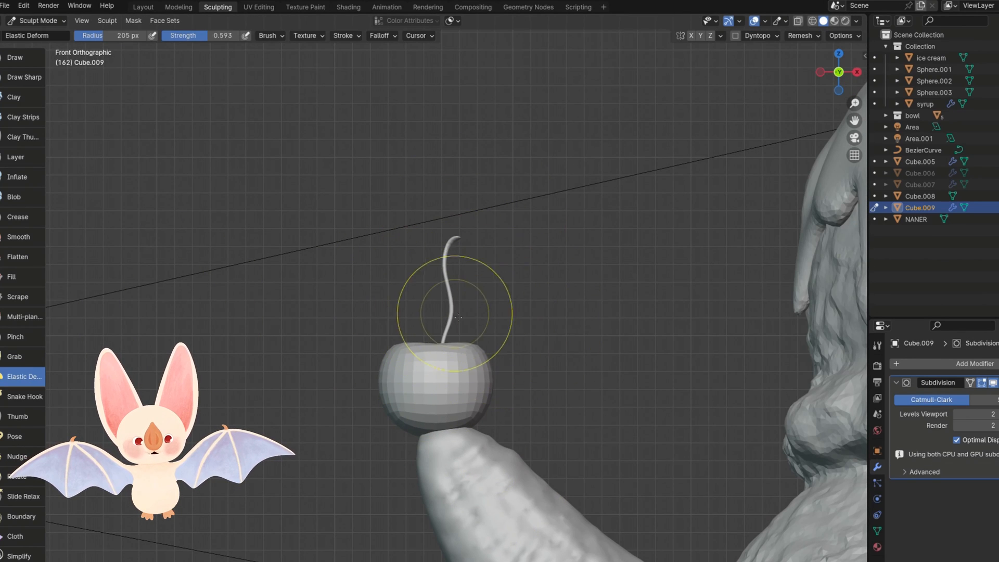
scroll(485, 313, "up", 2)
key("f")
left_click(464, 216)
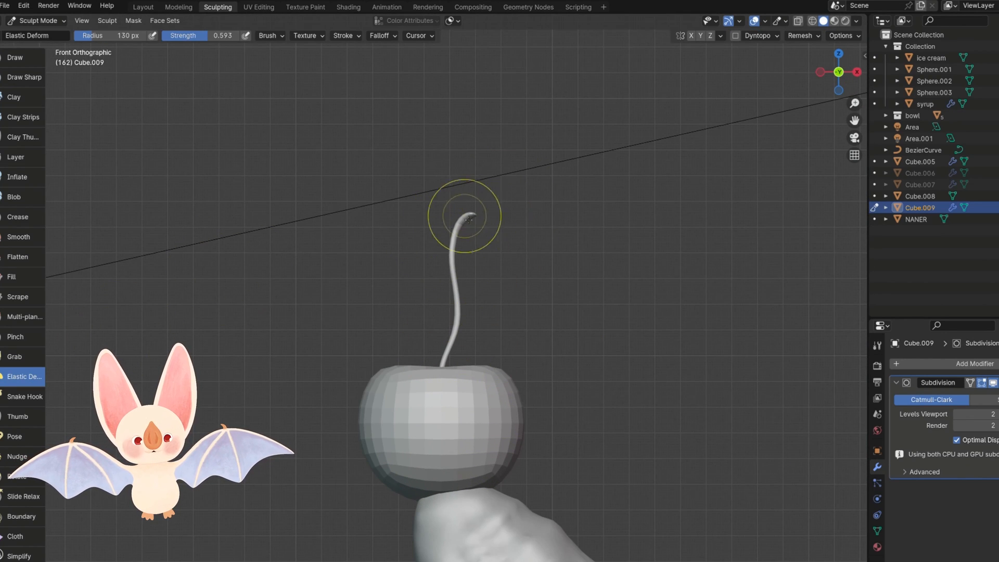
middle_click_drag(471, 217, 486, 246)
scroll(486, 246, "down", 3)
mouse_move(515, 458)
middle_mouse_down()
mouse_move(484, 429)
mouse_move(493, 482)
mouse_move(494, 437)
middle_mouse_up()
scroll(495, 437, "down", 3)
Work the stem with the Inflate brush and extend its curve with the Grab brush at 242 px radius
left_click(18, 177)
left_click(333, 36)
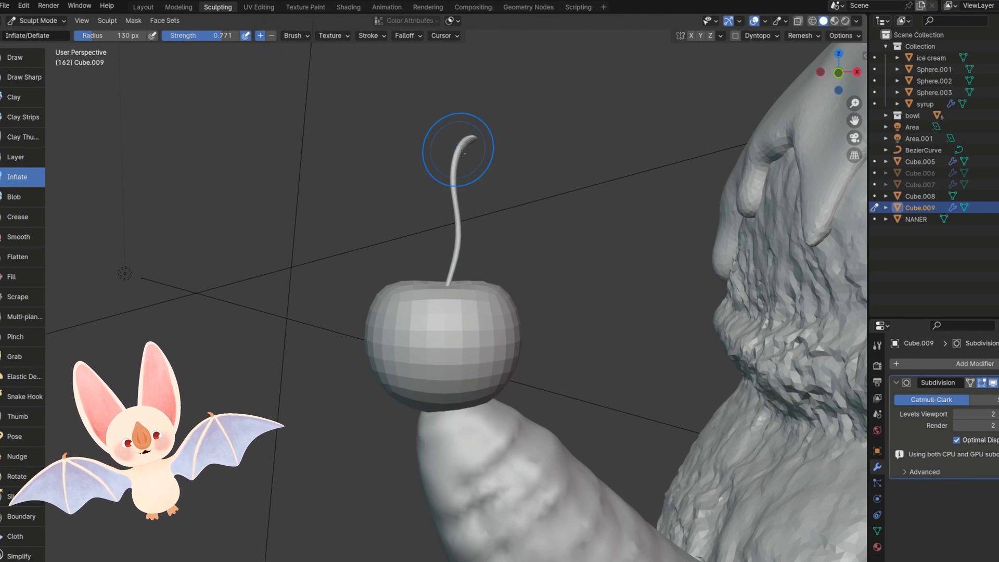
scroll(469, 346, "up", 2)
scroll(424, 290, "down", 6)
scroll(432, 301, "up", 4)
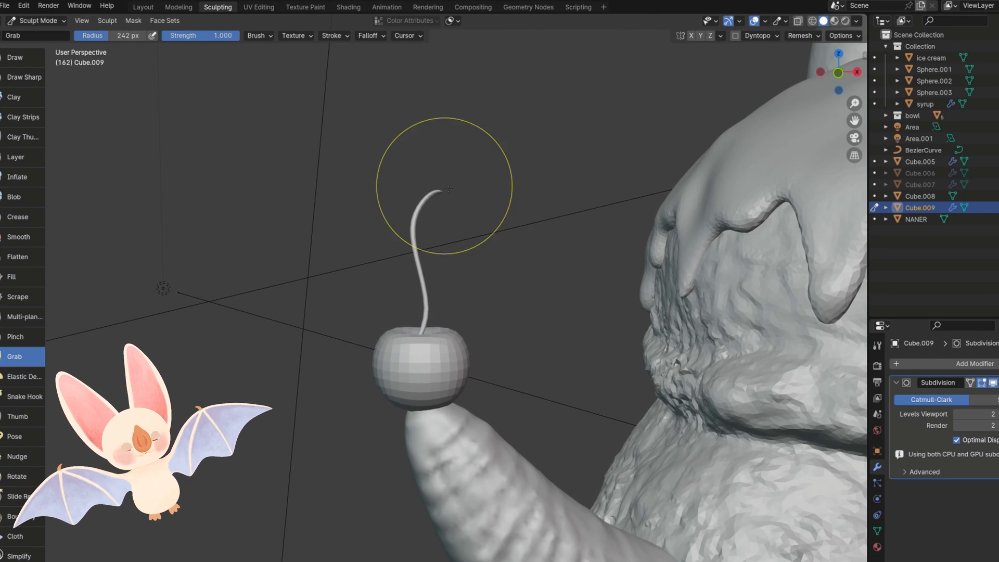
scroll(446, 210, "up", 2)
scroll(457, 205, "down", 5)
scroll(448, 304, "up", 4)
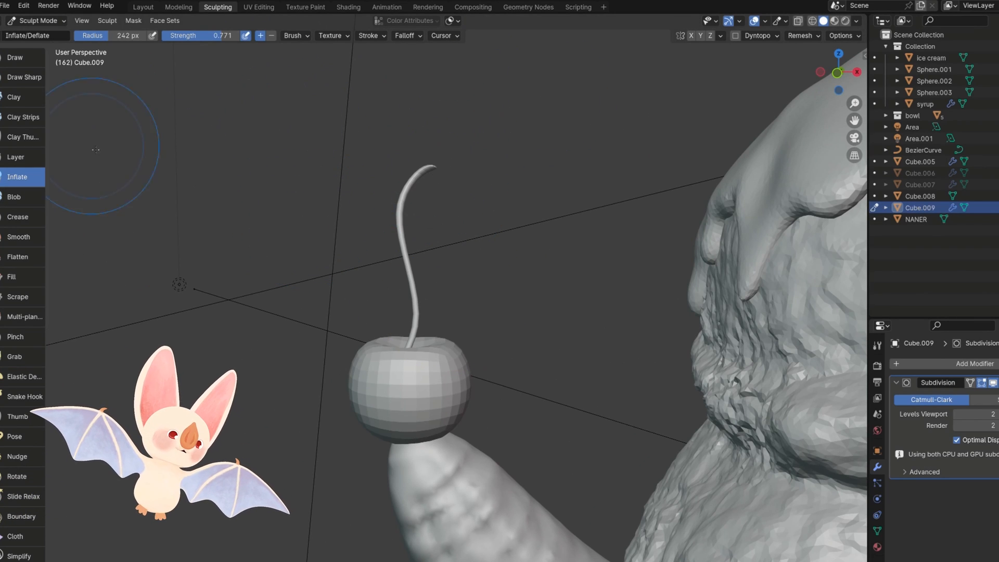
Thicken the stem with the Inflate brush and curl its tip with the Grab brush at 114 px radius
scroll(364, 234, "up", 3)
scroll(338, 208, "down", 1)
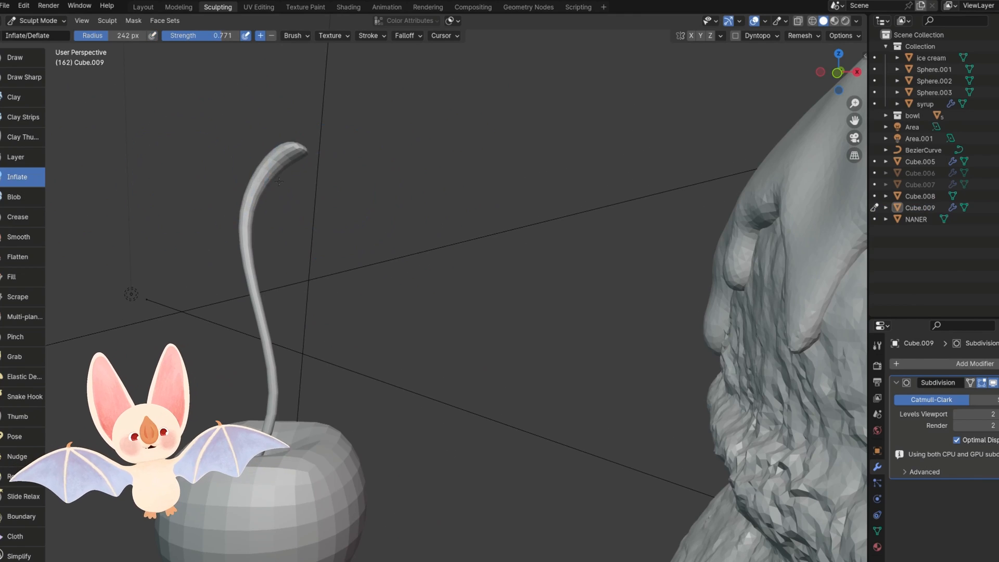
scroll(334, 402, "down", 3)
scroll(303, 286, "up", 2)
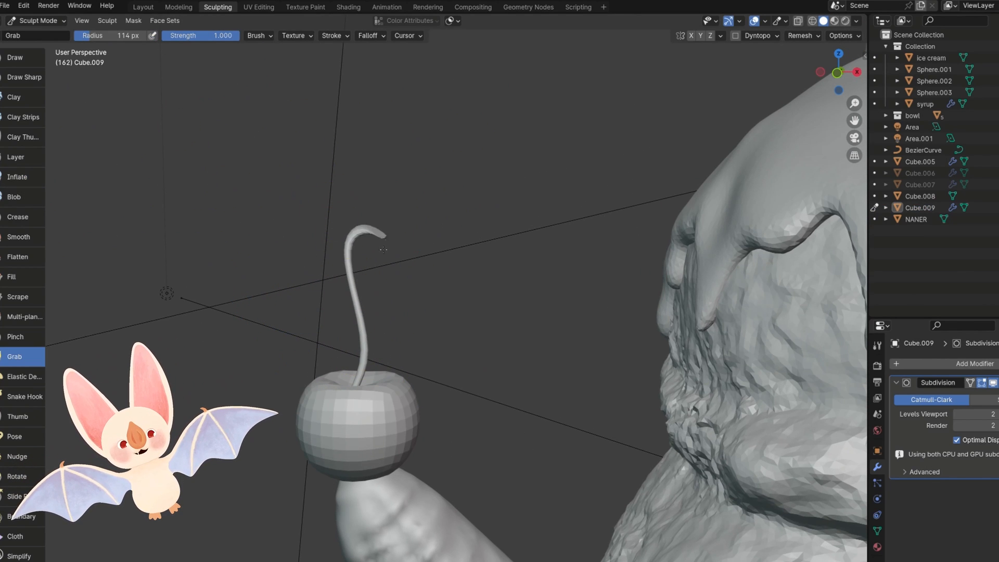
key("shift+s")
scroll(382, 232, "up", 1)
scroll(361, 199, "down", 6)
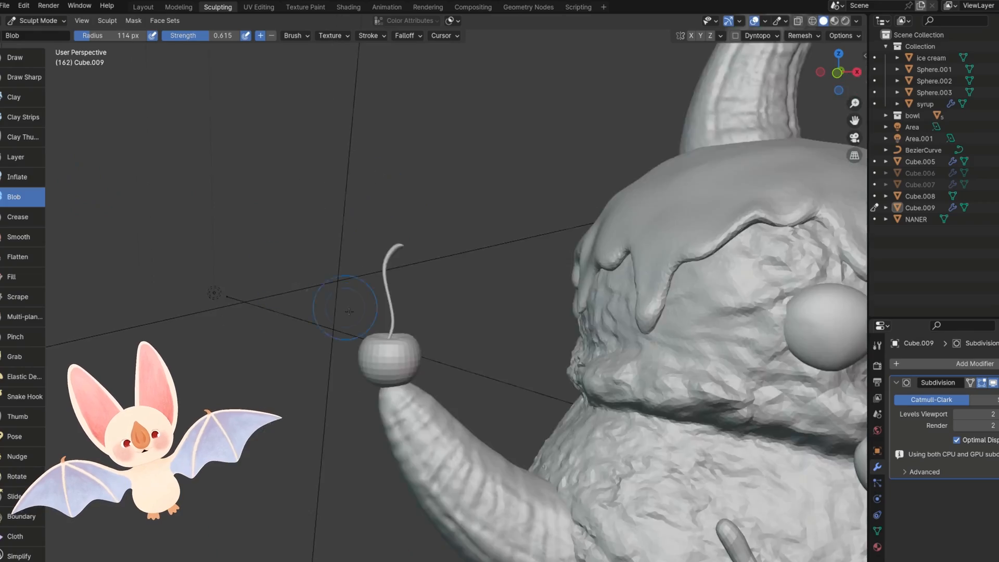
Return to Object Mode and select the cherry on the banana arm's tip
middle_click_drag(339, 312, 281, 333)
left_click(37, 20)
left_click(32, 37)
left_click(353, 344)
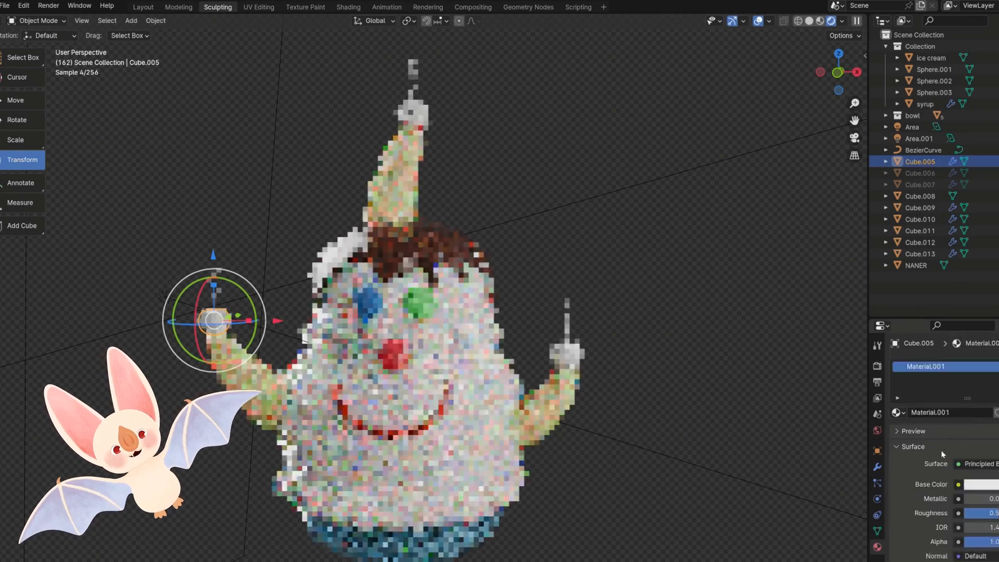
Give the arm cherry's material a red base color, lower roughness and some subsurface scattering
scroll(941, 455, "down", 4)
left_click(981, 370)
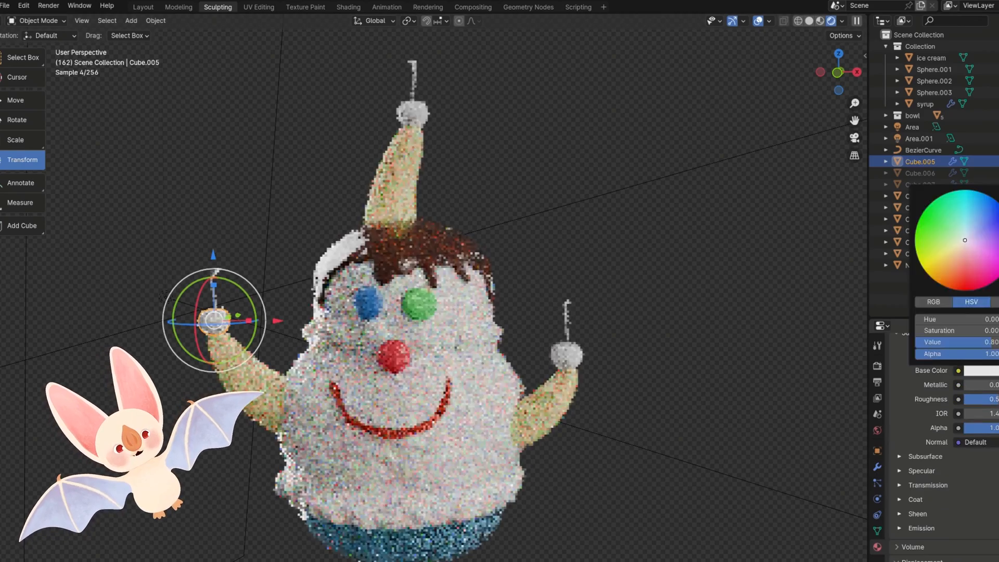
mouse_move(987, 342)
left_mouse_down()
mouse_move(926, 342)
mouse_move(970, 342)
left_mouse_up()
left_click(981, 371)
left_click(965, 275)
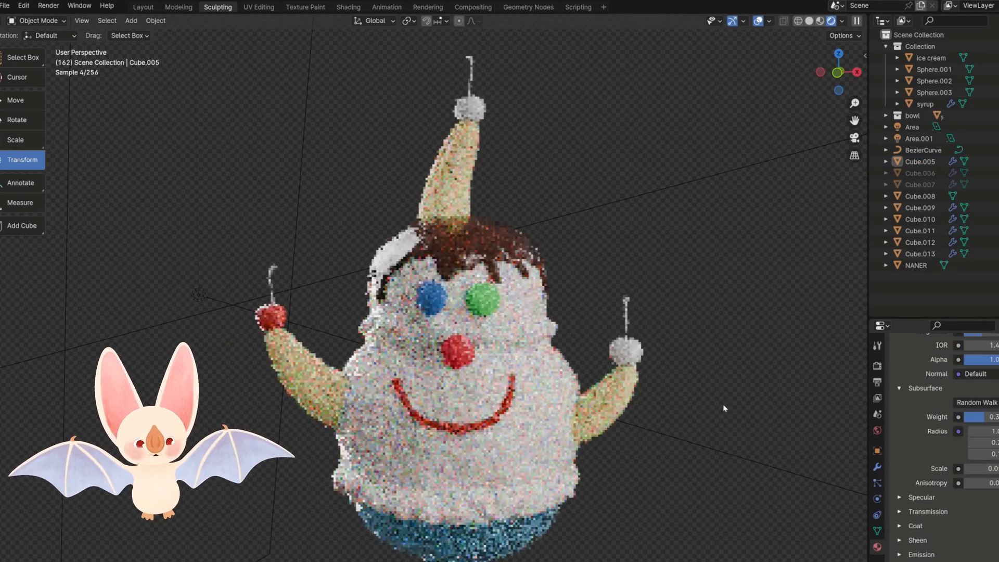
Rename the red material to cherry and assign it to the cherries on the other arm and the top banana
left_click(271, 314)
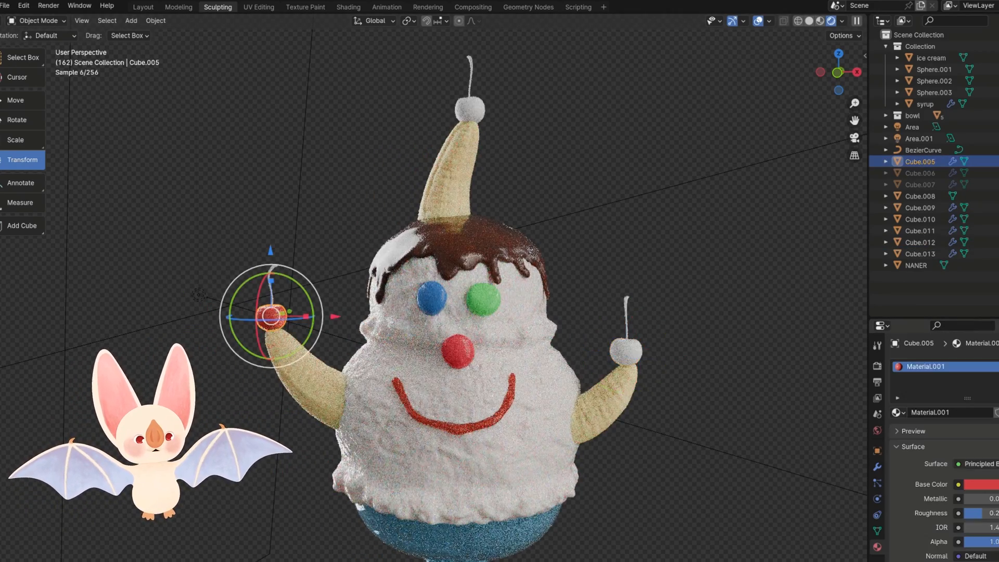
key("Return")
left_click(626, 351)
left_click(897, 412)
left_click(916, 442)
left_click(470, 110)
left_click(897, 412)
left_click(916, 442)
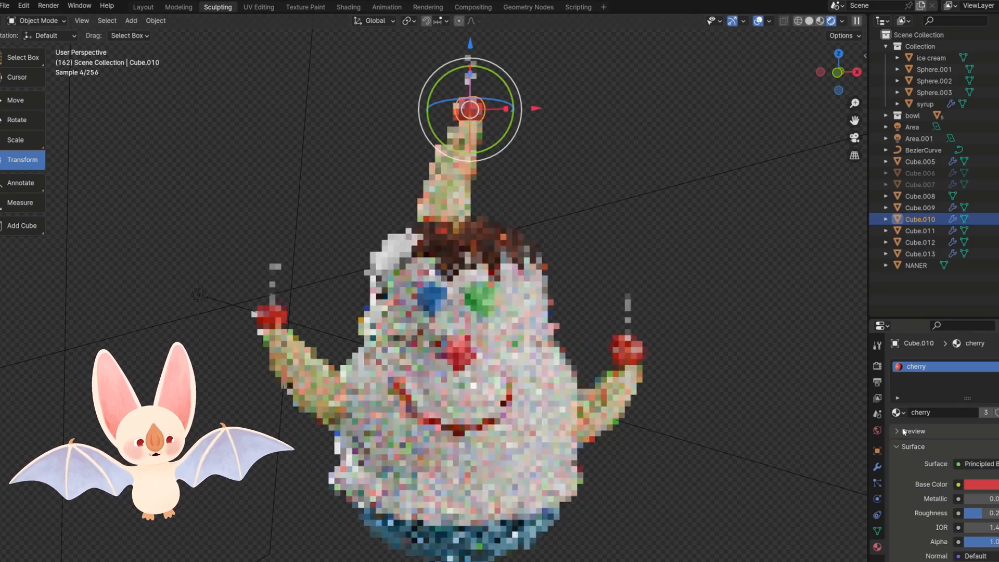
Change the cherry material's base color to a deeper, more saturated red
left_click(727, 334)
middle_click_drag(598, 327, 589, 297, "shift")
left_click(982, 484)
left_click(966, 393)
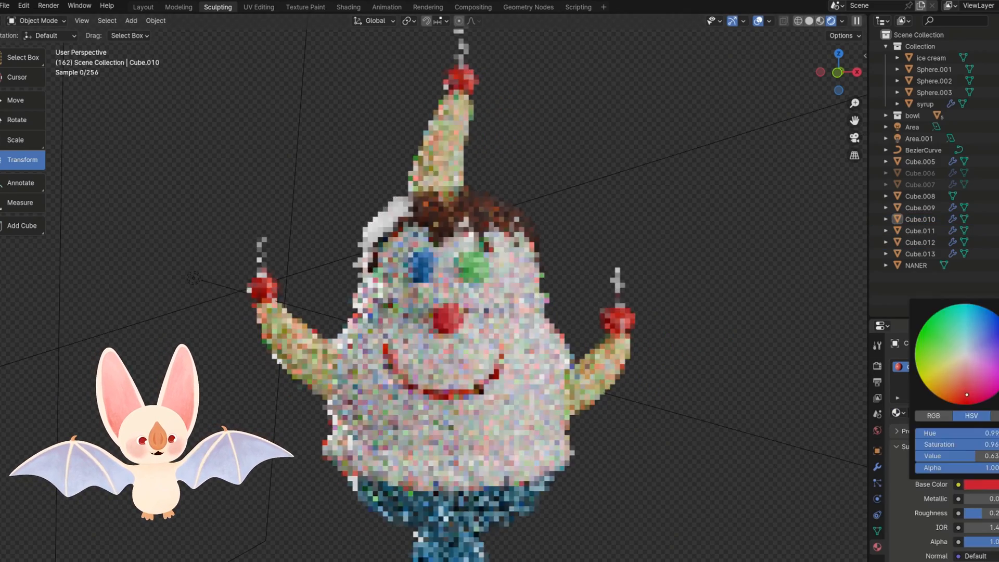
Create a material named STEM with a dark red base color on the first cherry's stem
left_click(263, 253)
left_click(922, 412)
double_click(916, 367)
type("STEM")
key("Return")
left_click(979, 485)
left_click(966, 392)
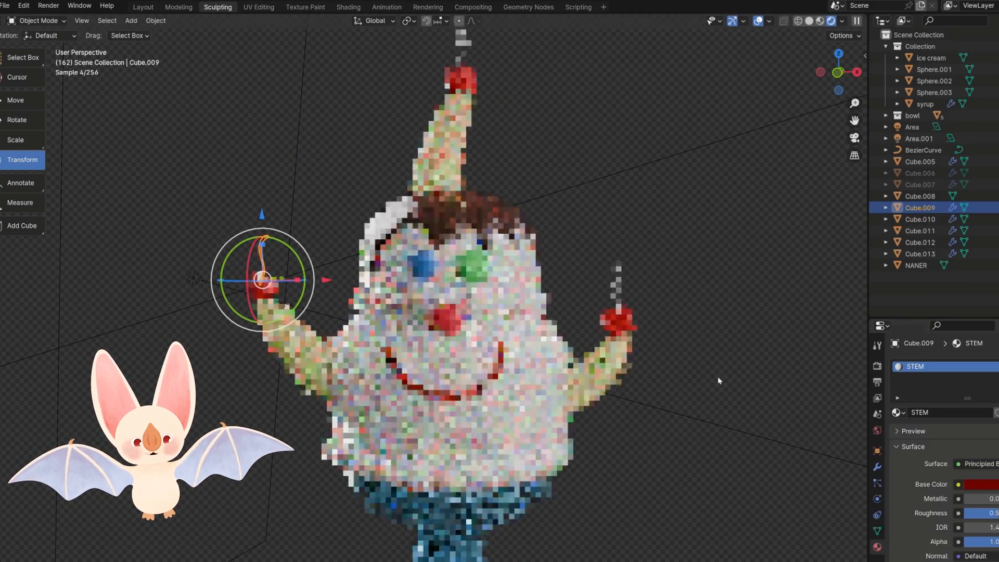
Assign the STEM material to the top cherry's stem and the other arm cherry's stem
left_click(461, 50)
left_click(897, 412)
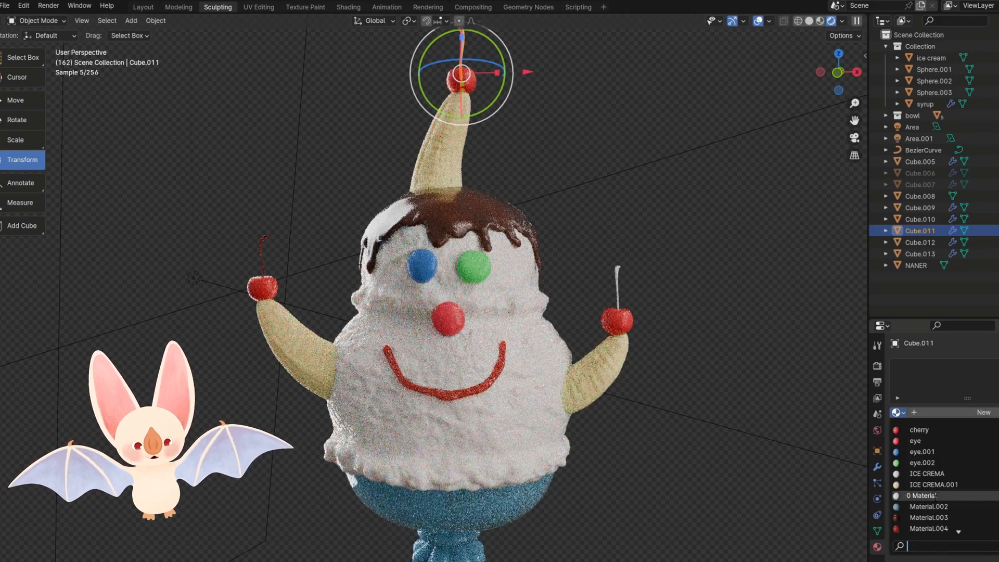
scroll(921, 495, "down", 5)
left_click(916, 518)
left_click(618, 285)
left_click(897, 412)
left_click(916, 518)
left_click(691, 216)
Raise the cherry material's subsurface weight to about 0.5
left_click(617, 322)
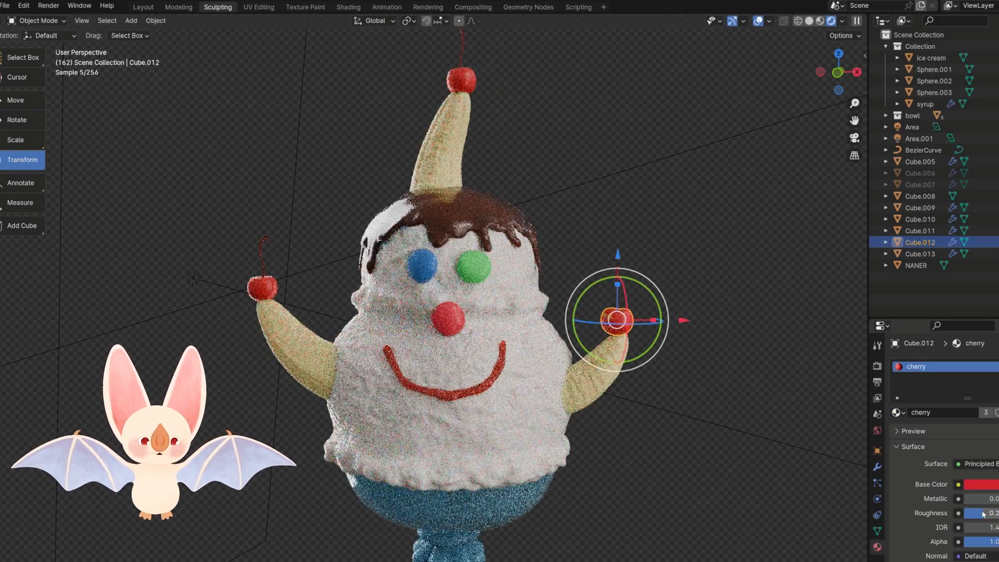
left_click(732, 432)
left_click(727, 439)
middle_click_drag(664, 449, 651, 453, "shift")
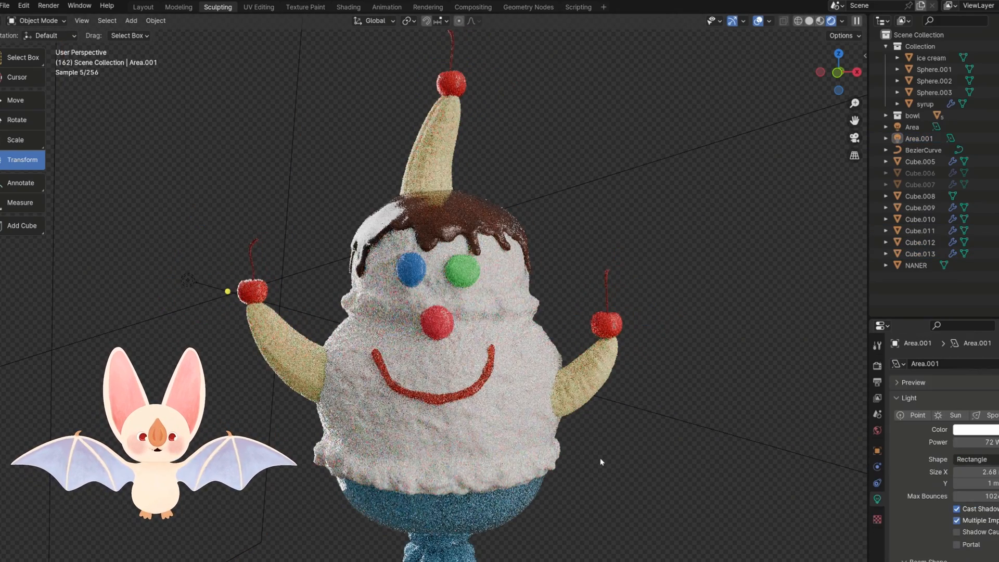
left_click(622, 331)
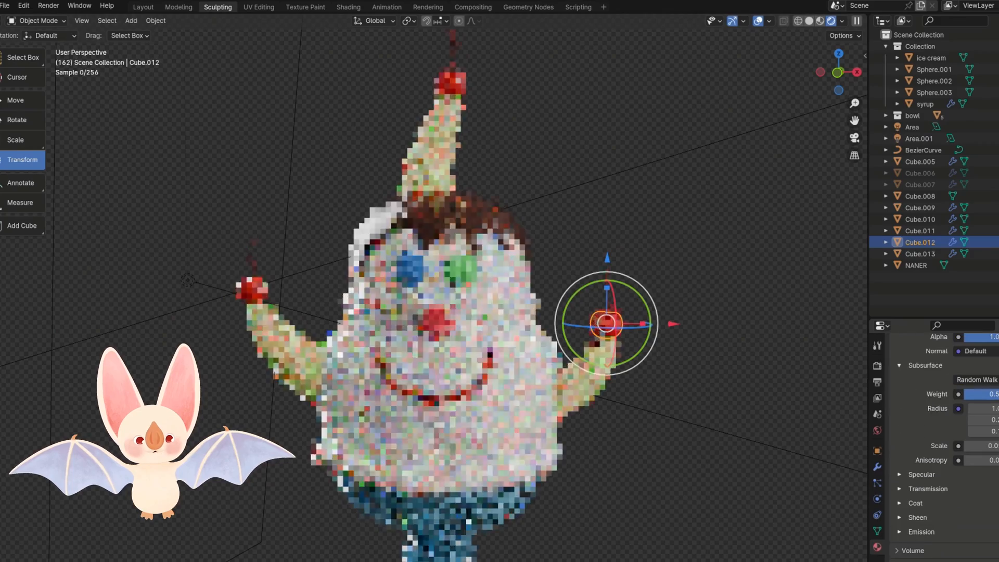
left_click(713, 329)
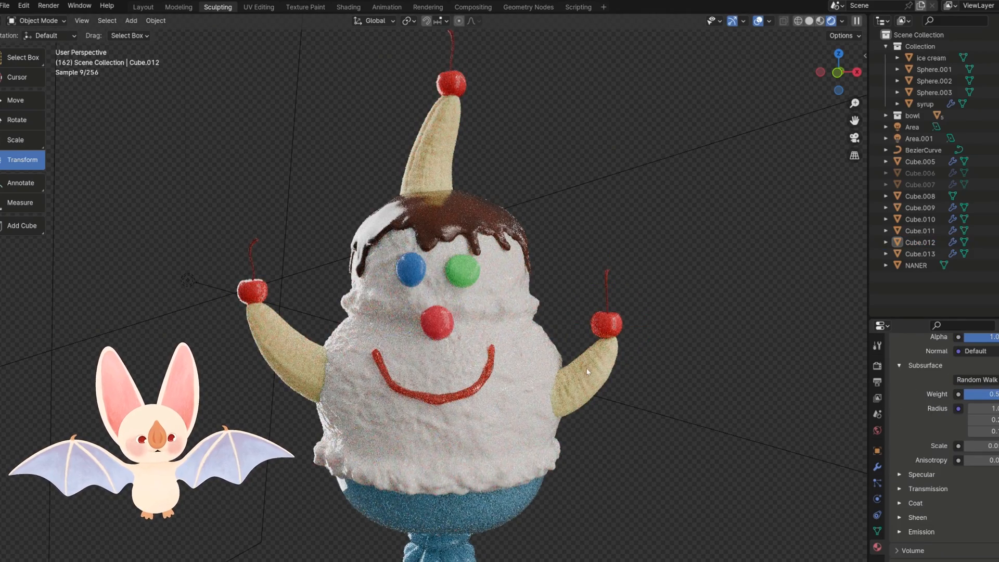
In the Layout workspace, move the Area light to about X 0.94, Y -0.62, Z -1.15 m and rotate it to about Z -81°
left_click(142, 7)
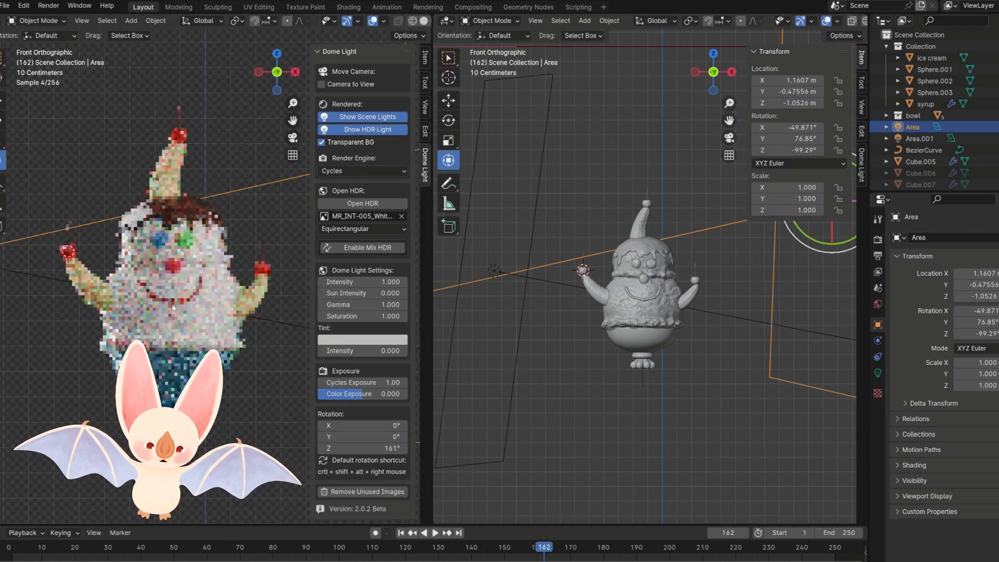
middle_click_drag(597, 363, 692, 279)
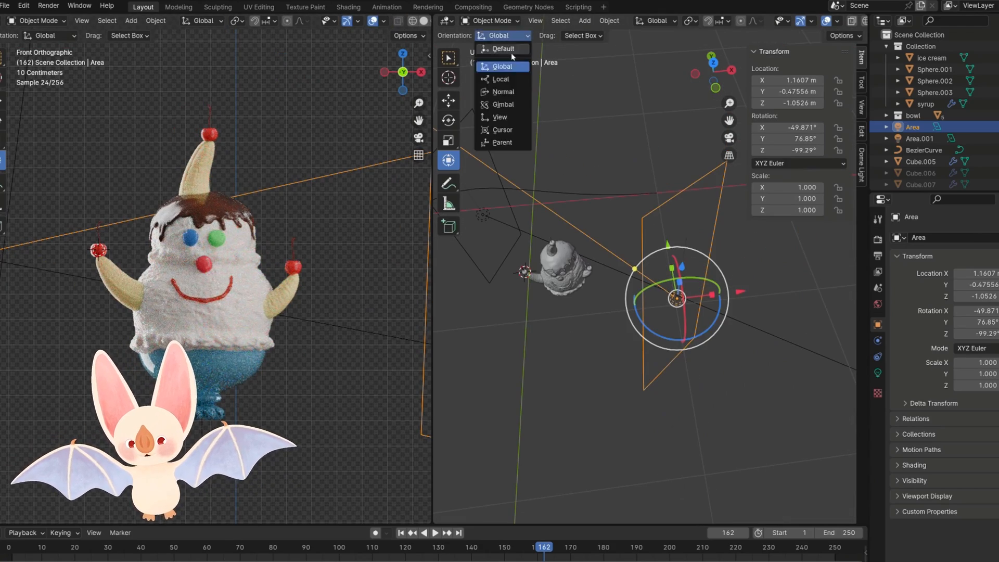
left_click_drag(677, 298, 704, 332)
left_click(879, 372)
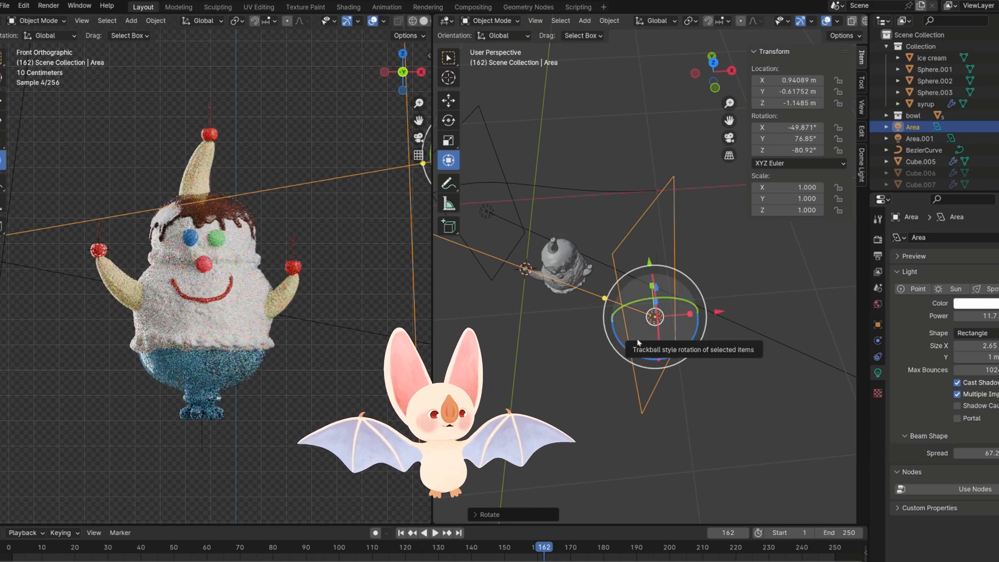
Move the Area light to about X 1.39 m, Y -0.14 m and rotate it to about -68° around Z
middle_click_drag(638, 341, 650, 272)
left_click_drag(648, 266, 687, 241)
left_click_drag(667, 330, 688, 364)
left_click_drag(686, 338, 693, 330)
Set the dome light's intensity to 0.500 and move the Area light to about Y -0.35 m
key("n")
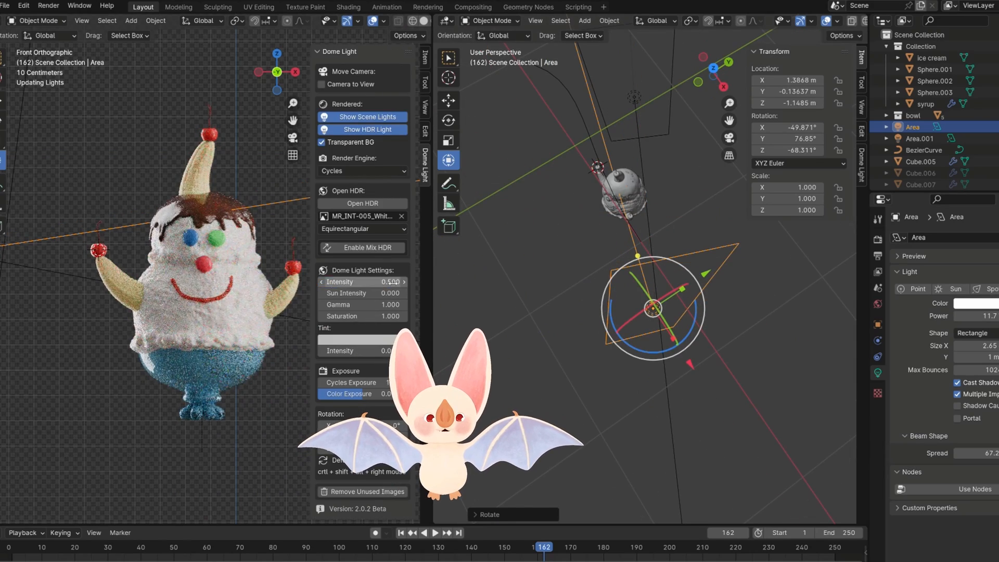
left_click_drag(708, 275, 692, 307)
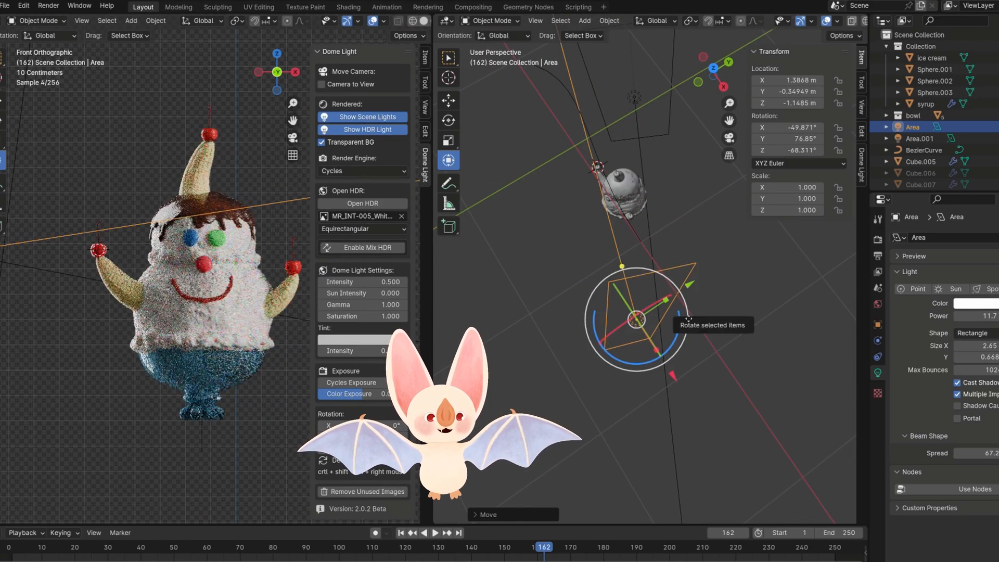
Move the Area light to about X 1.16, Y -0.55, Z -1.13 m
left_click_drag(636, 319, 609, 311)
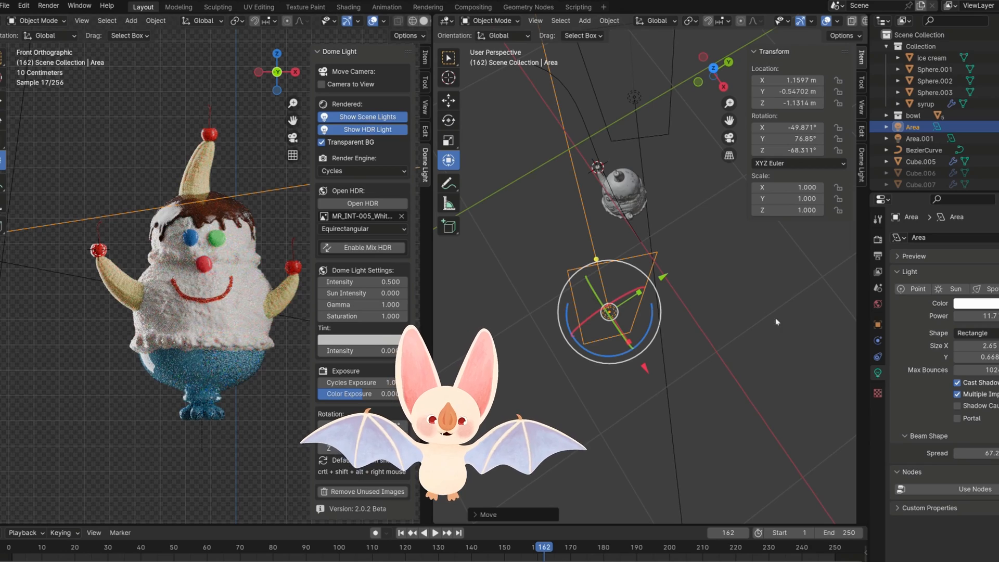
middle_click_drag(545, 382, 592, 307)
scroll(593, 307, "up", 4)
Duplicate the Area.001 light, rotate the copy to about 344.5°, 80°, 58° and place it near X 0.46, Y 1.31, Z -1.18 m
left_click(583, 313)
key("shift+d")
left_click(664, 297)
left_click_drag(690, 343, 648, 354)
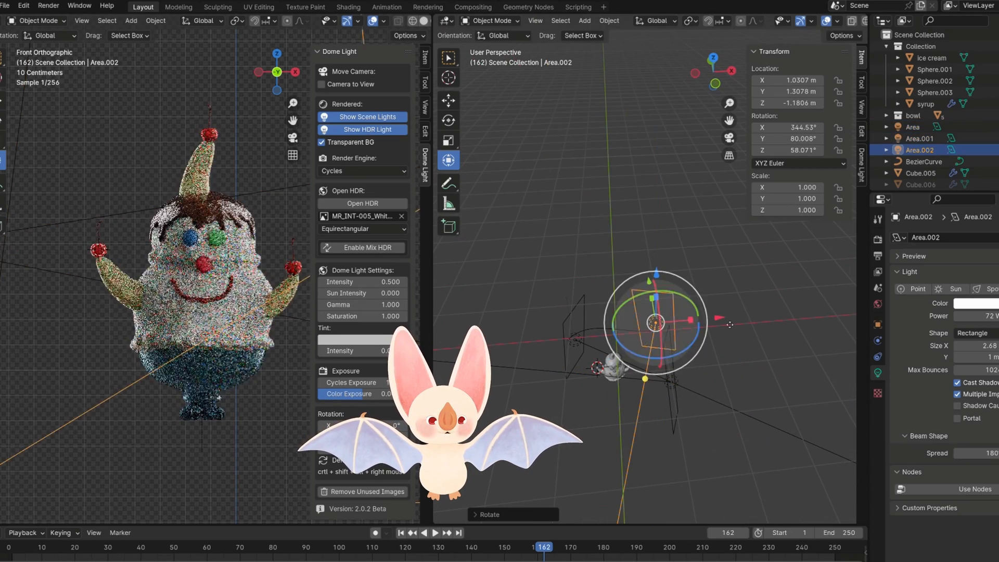
left_click_drag(721, 318, 702, 323)
Stretch the duplicated area light to about 4.28 m in Size X and set its power to 30 W
middle_click_drag(641, 406, 646, 380)
left_click_drag(629, 287, 628, 259)
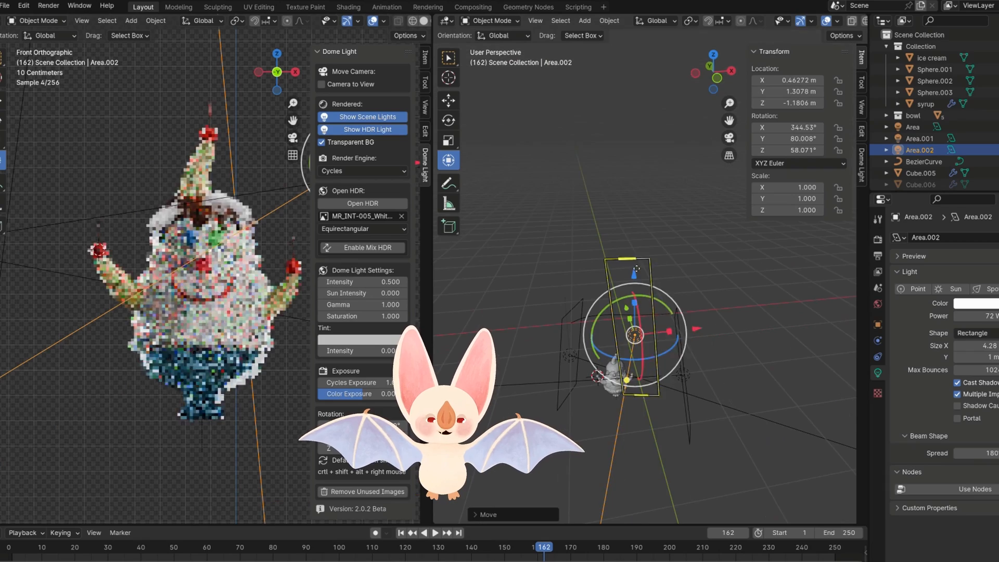
right_click(725, 265)
left_click(734, 264)
left_click(706, 266)
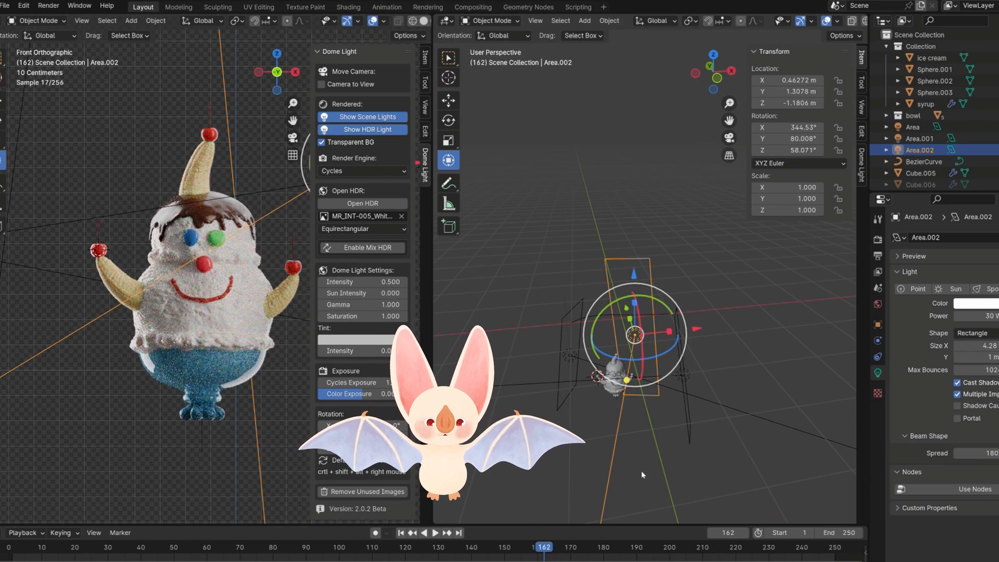
Add a plane below the sundae and a camera locked to the view that faces the character
key("shift+a")
left_click(651, 330)
key("g")
key("z")
left_click(640, 367)
key("g")
key("x")
left_click(657, 353)
left_click(690, 316)
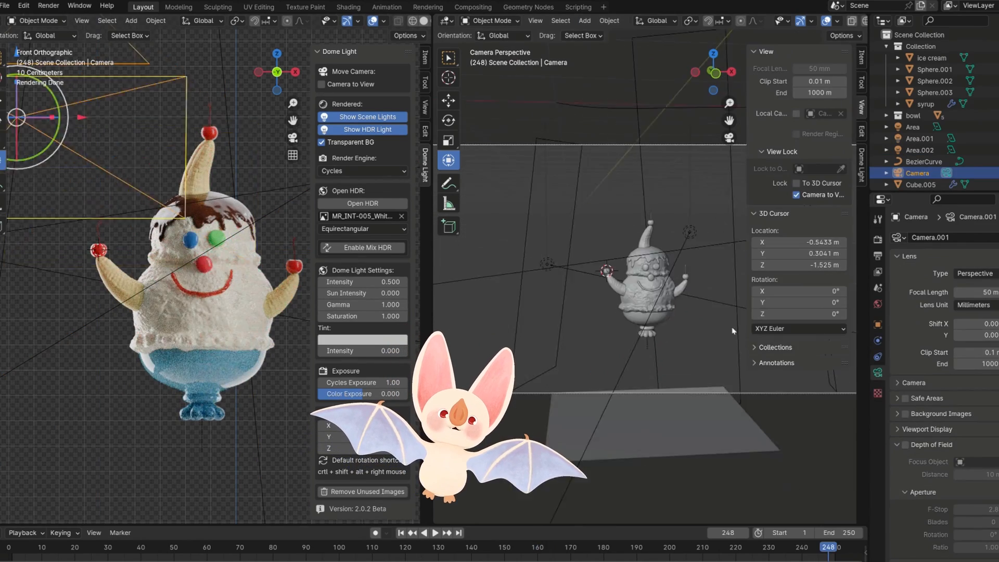
Show the rendered viewport through the camera and set the camera's focal length to 90 mm
scroll(733, 331, "up", 3)
key("KP_0")
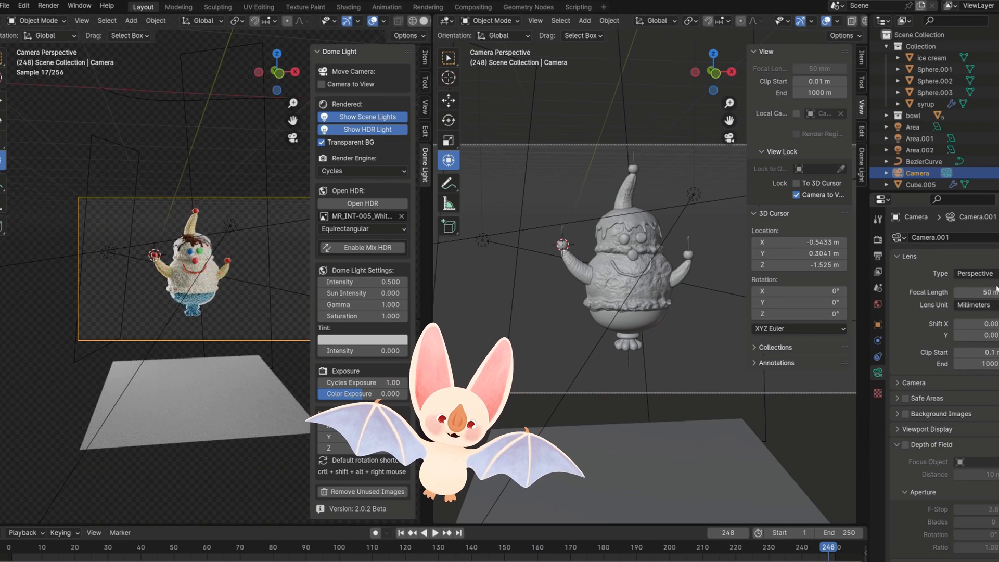
left_click(987, 292)
type("90")
key("Return")
scroll(729, 298, "down", 3)
Set the output resolution to 1920 by 1920 with a pixel aspect of 4 to 5
left_click(878, 256)
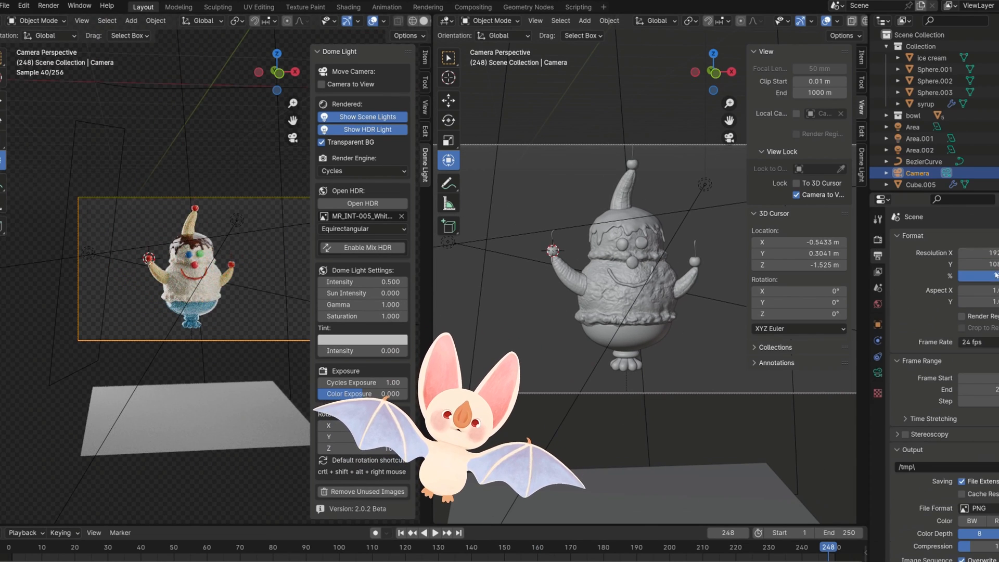
type("1920")
key("Return")
left_click(979, 253)
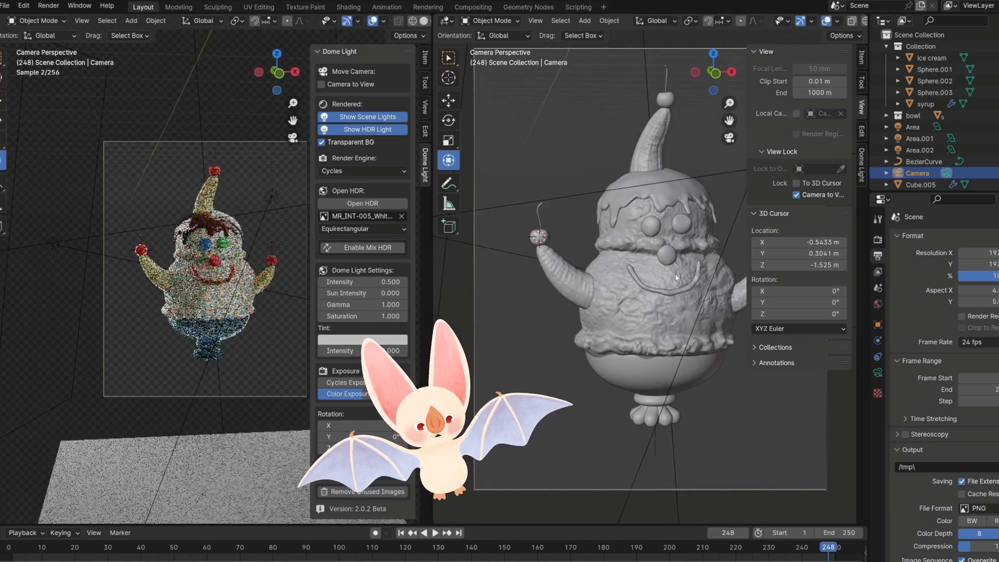
Re-aim and reposition the camera so the whole sundae character faces forward inside the portrait frame
mouse_move(715, 273)
middle_mouse_down()
mouse_move(649, 273)
mouse_move(671, 276)
middle_mouse_up()
key("n")
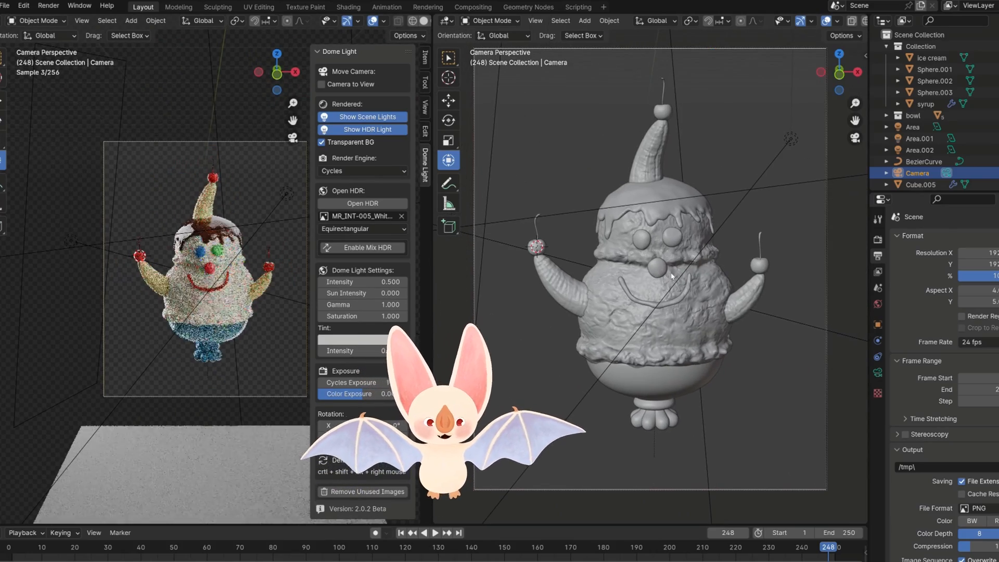
key("KP_0")
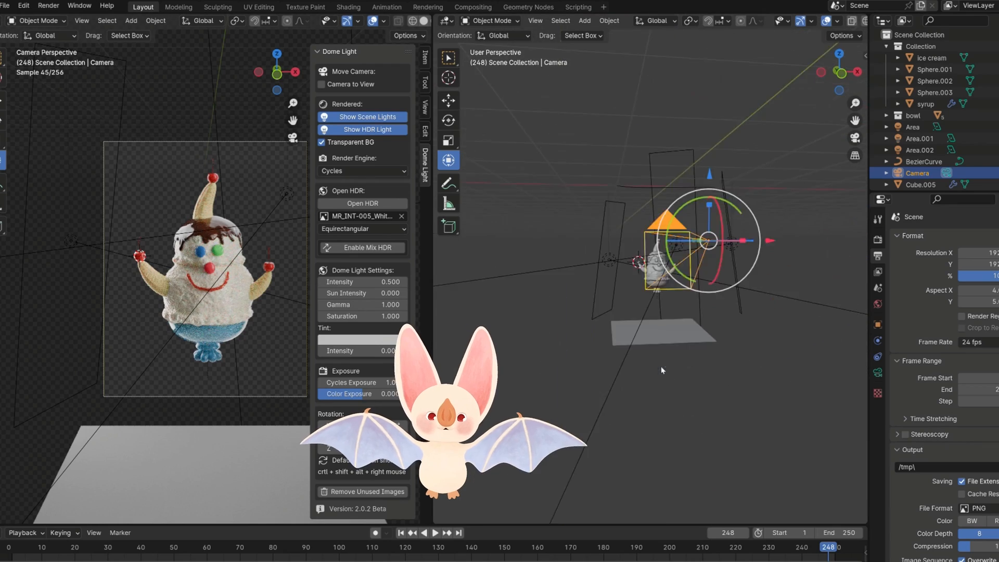
middle_click_drag(662, 370, 669, 417)
left_click_drag(706, 393, 695, 367)
middle_click_drag(729, 333, 780, 279)
left_click_drag(779, 280, 779, 281)
middle_click_drag(779, 356, 759, 356)
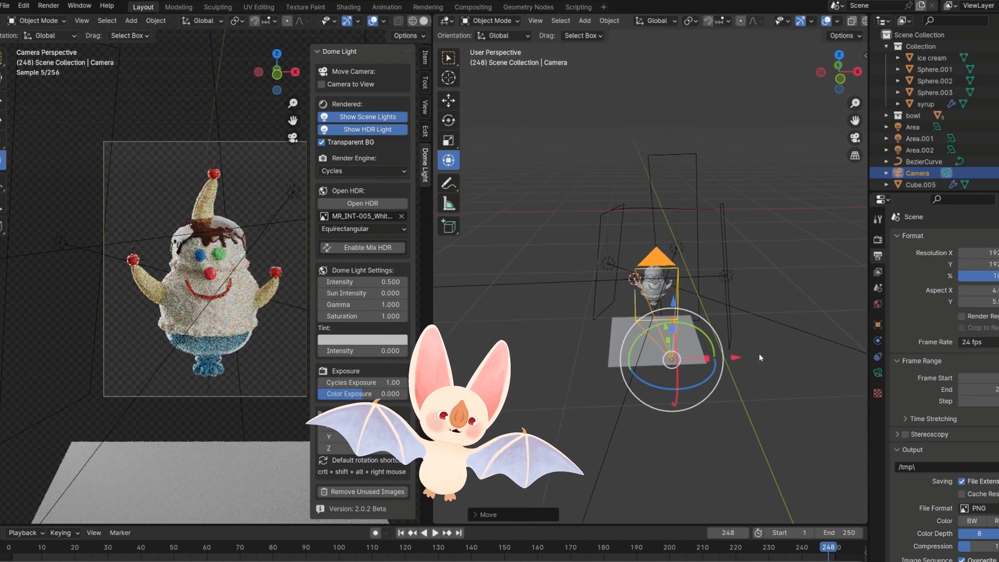
left_click_drag(739, 358, 734, 358)
left_click(624, 402)
left_click(612, 449)
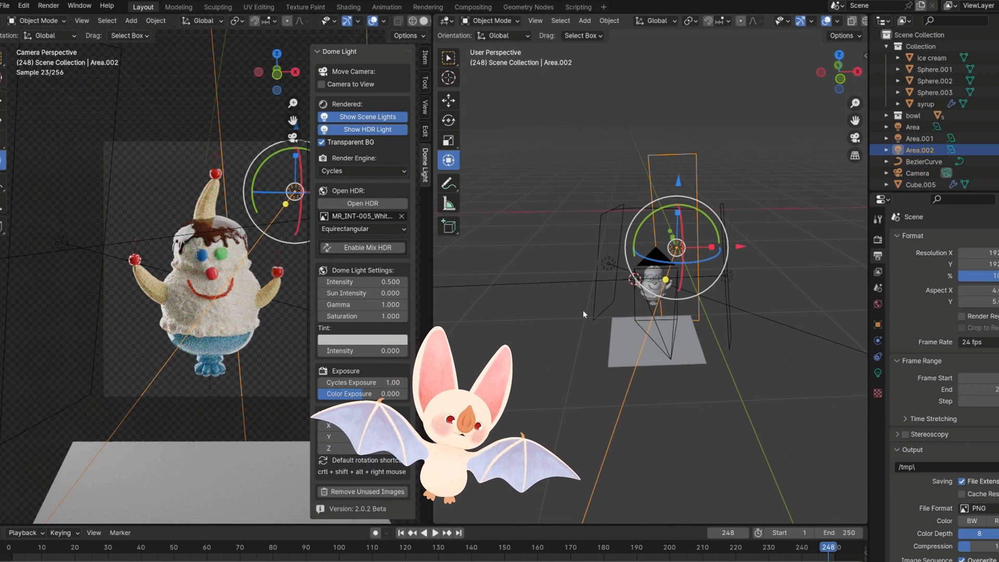
Set the render's color management look to Medium High Contrast
left_click(878, 219)
left_click(878, 240)
left_click(878, 255)
scroll(907, 292, "down", 2)
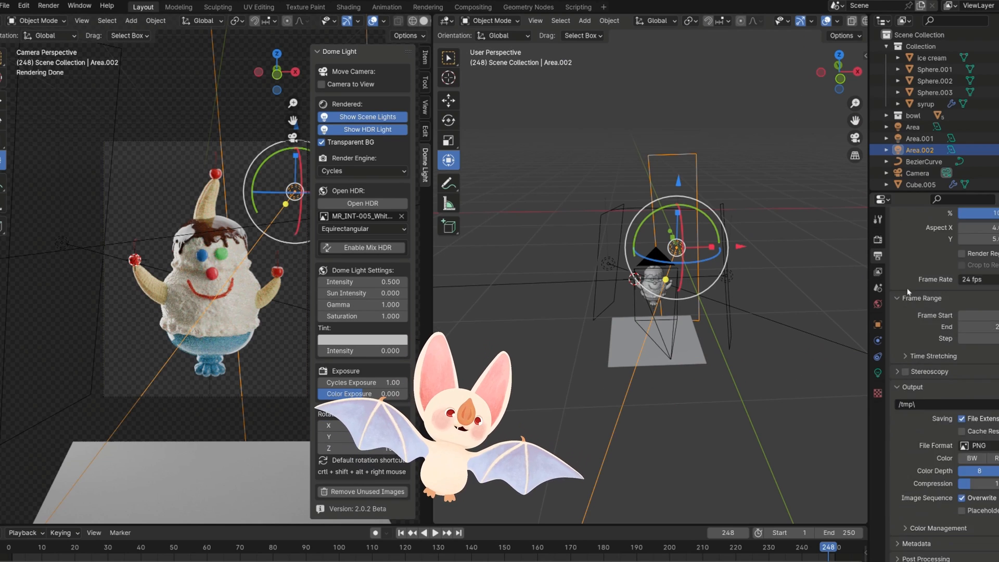
scroll(907, 293, "up", 2)
left_click(879, 222)
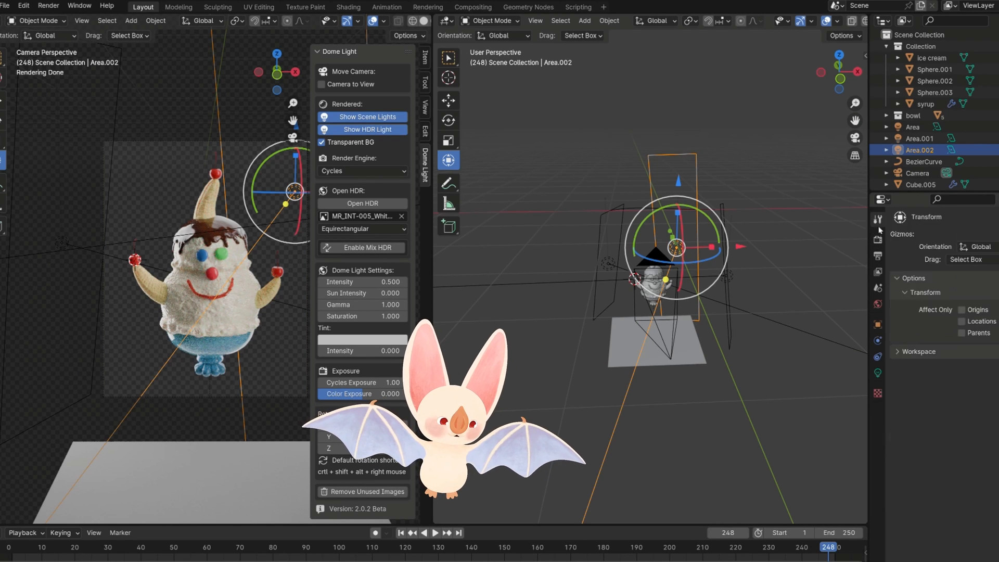
left_click(878, 239)
scroll(932, 541, "down", 4)
left_click(975, 485)
left_click(972, 422)
left_click(781, 421)
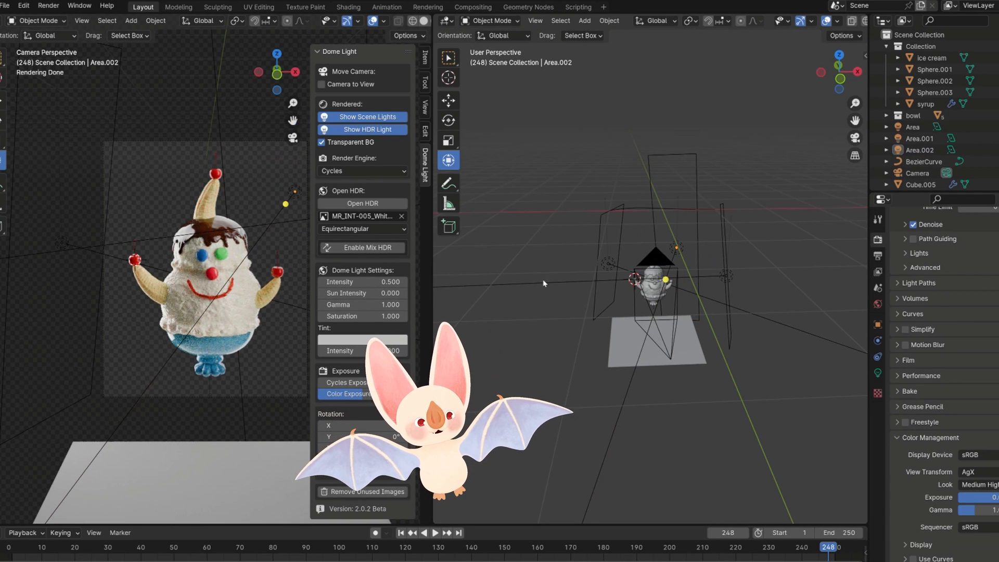
Set the render output to a Desktop location and save PNGs with 16-bit color depth and zero compression
scroll(965, 355, "up", 7)
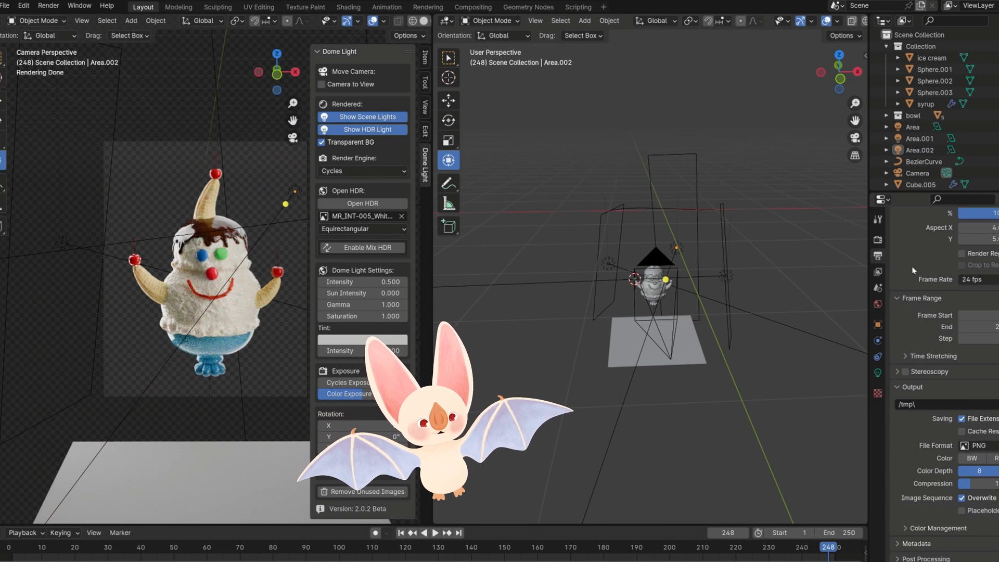
left_click(878, 257)
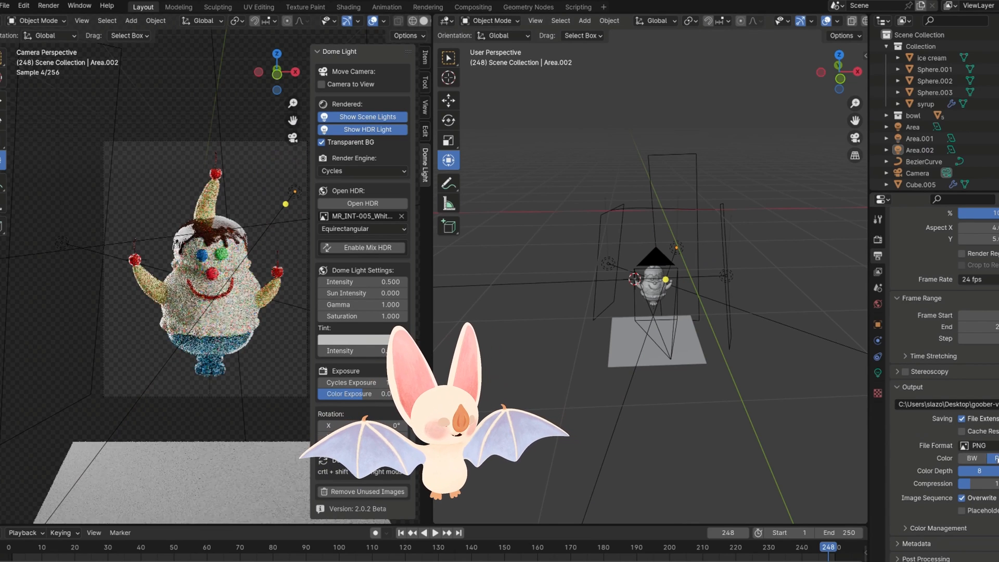
left_click(998, 471)
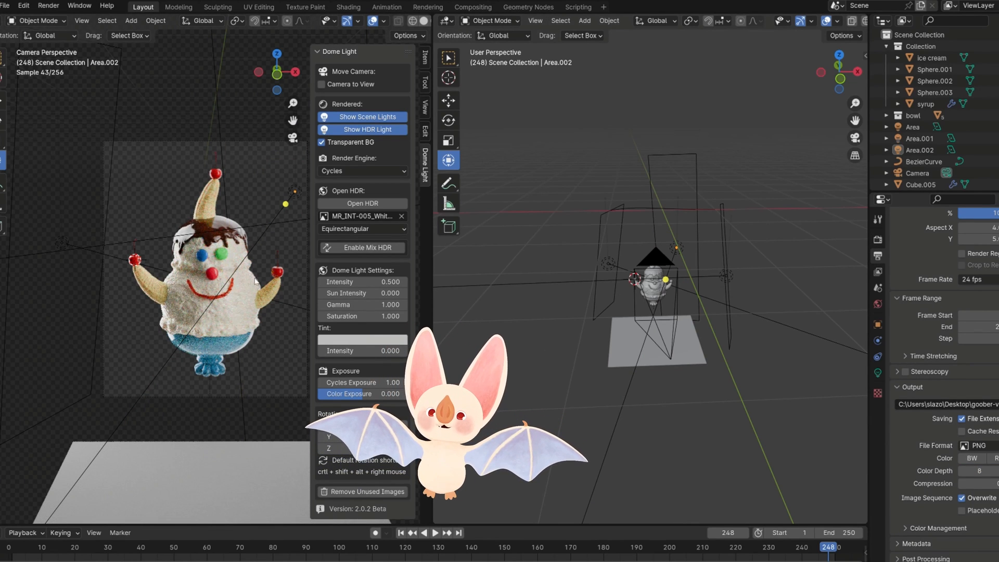
Nudge the camera slightly in the negative X direction to fine-tune the framing
key("n")
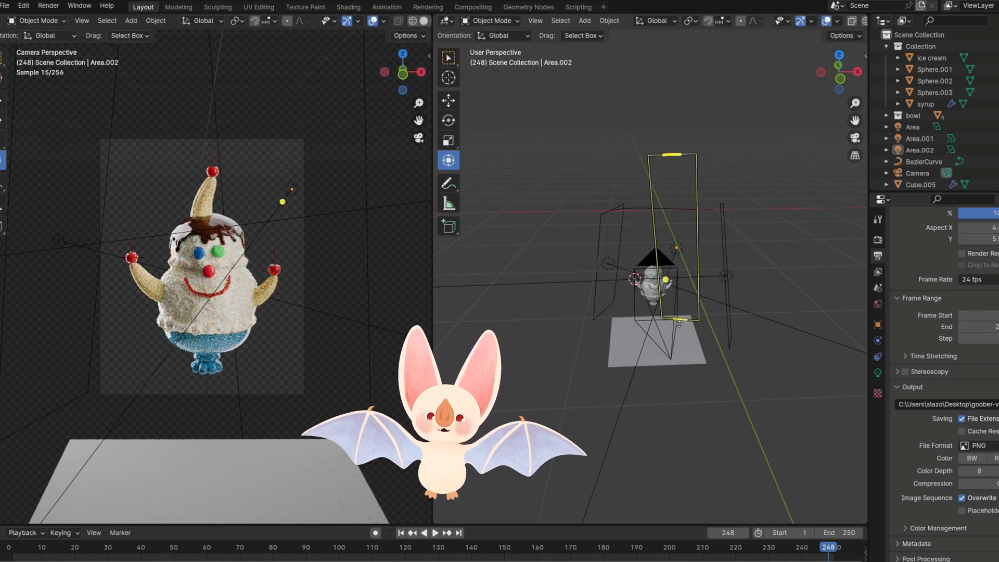
left_click(679, 324)
left_click_drag(741, 360, 738, 359)
left_click(742, 297)
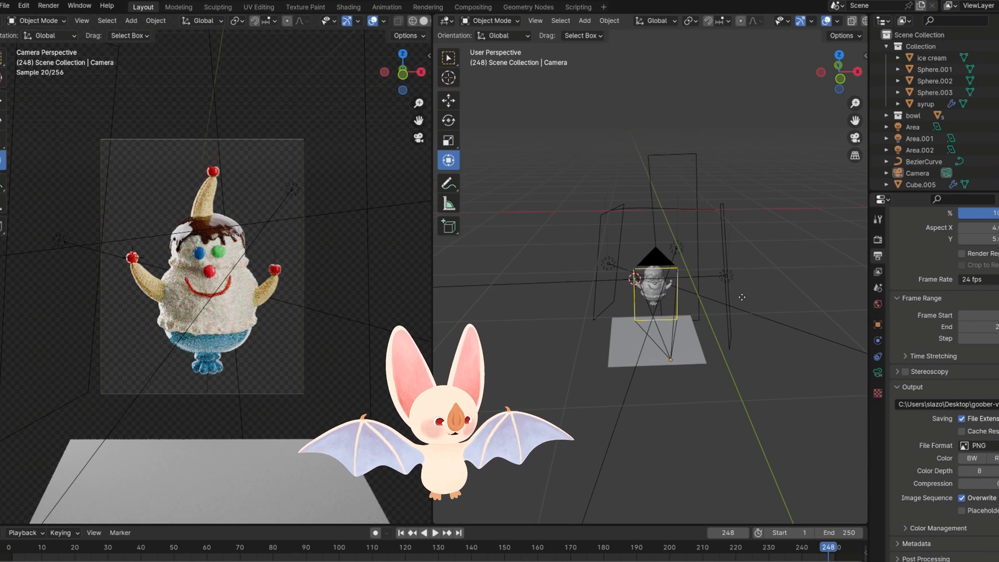
Put the smile in Sculpt Mode and reshape it against the ice cream with the Grab brush
scroll(742, 297, "up", 8)
left_click(698, 364)
left_click(490, 20)
left_click(491, 57)
scroll(650, 333, "up", 3)
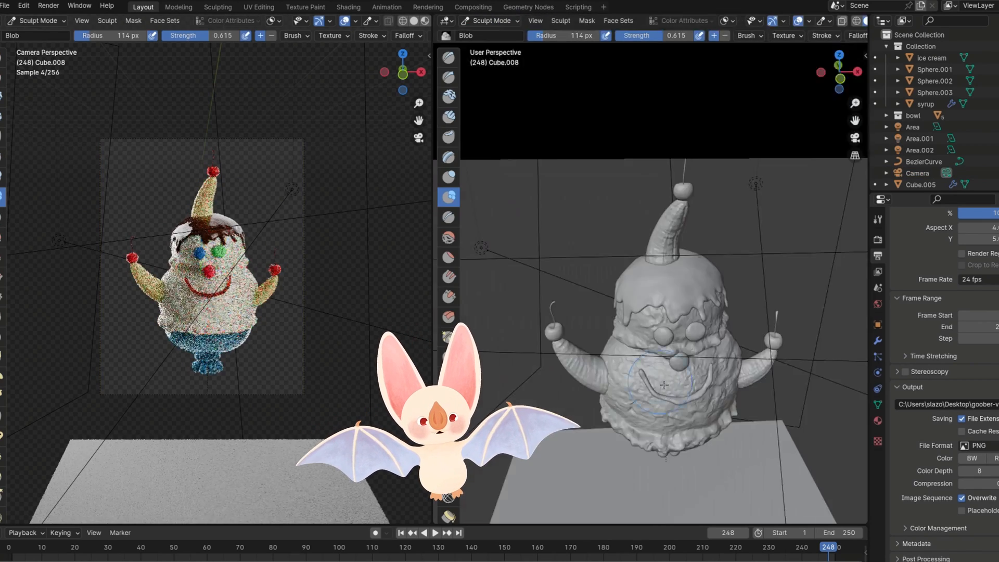
scroll(675, 396, "up", 4)
mouse_move(648, 375)
middle_mouse_down()
mouse_move(675, 395)
mouse_move(728, 283)
mouse_move(689, 294)
mouse_move(615, 367)
mouse_move(576, 350)
middle_mouse_up()
scroll(675, 395, "down", 2)
key("g")
scroll(575, 350, "up", 6)
left_click_drag(669, 307, 686, 320)
middle_click_drag(599, 328, 689, 331)
scroll(688, 331, "down", 3)
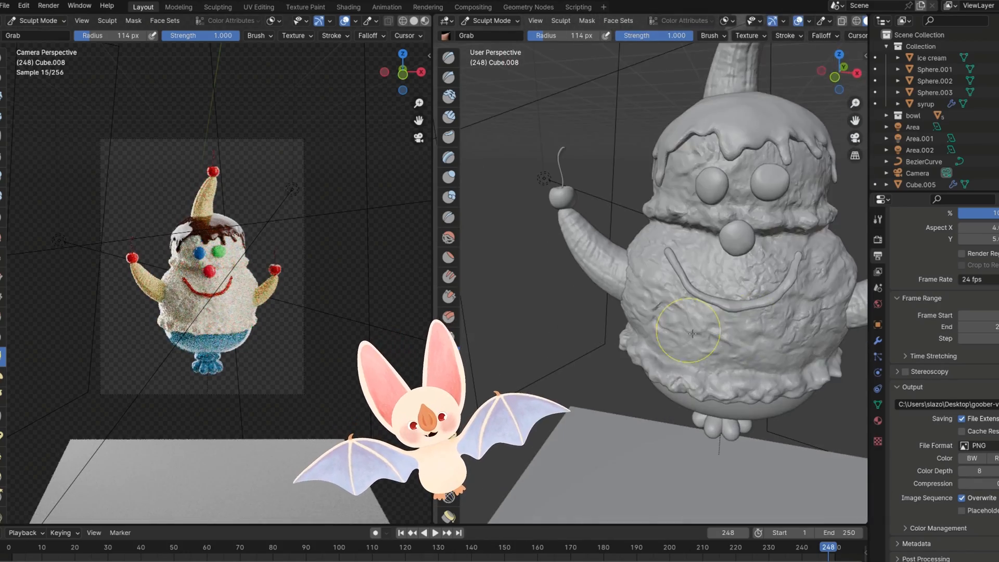
Switch sculpting to the syrup, set the Grab brush radius to 227 px and reshape the drips along the side of the head
scroll(716, 156, "up", 3)
middle_click_drag(716, 156, 672, 225, "shift")
scroll(628, 225, "up", 5)
middle_click_drag(671, 224, 717, 178, "shift")
left_click(876, 104)
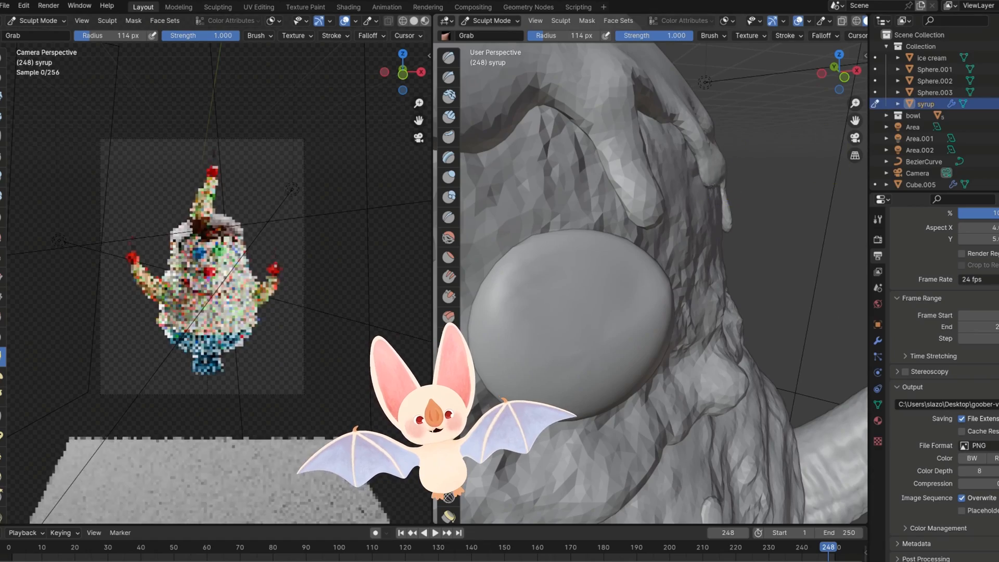
scroll(696, 217, "up", 4)
scroll(696, 216, "down", 4)
middle_click_drag(696, 217, 729, 201)
key("f")
left_click(758, 194)
left_click_drag(758, 194, 764, 193)
middle_click_drag(765, 192, 728, 179)
left_click_drag(781, 165, 776, 174)
middle_click_drag(649, 190, 692, 156)
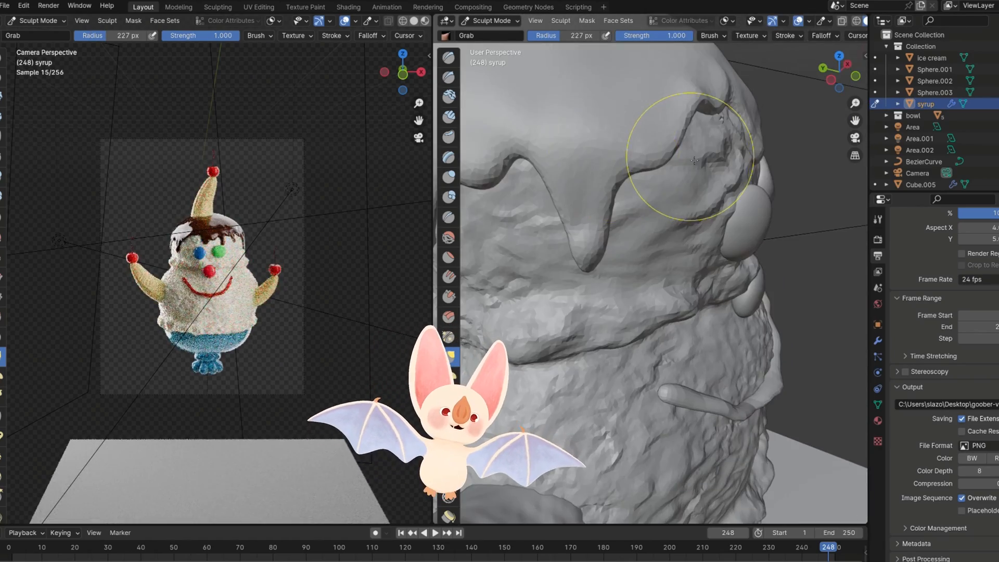
Try to pull the syrup's edge at the side of the head with the Grab brush
scroll(692, 156, "down", 3)
scroll(375, 223, "up", 5)
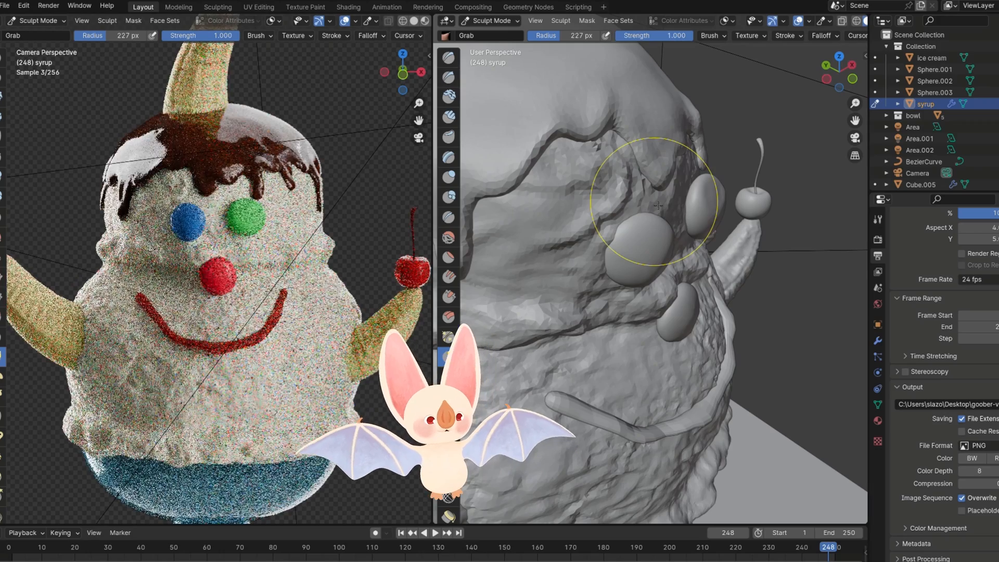
scroll(688, 201, "down", 3)
middle_click_drag(688, 201, 593, 202)
scroll(593, 202, "up", 3)
scroll(593, 202, "down", 3)
left_click_drag(624, 205, 642, 193)
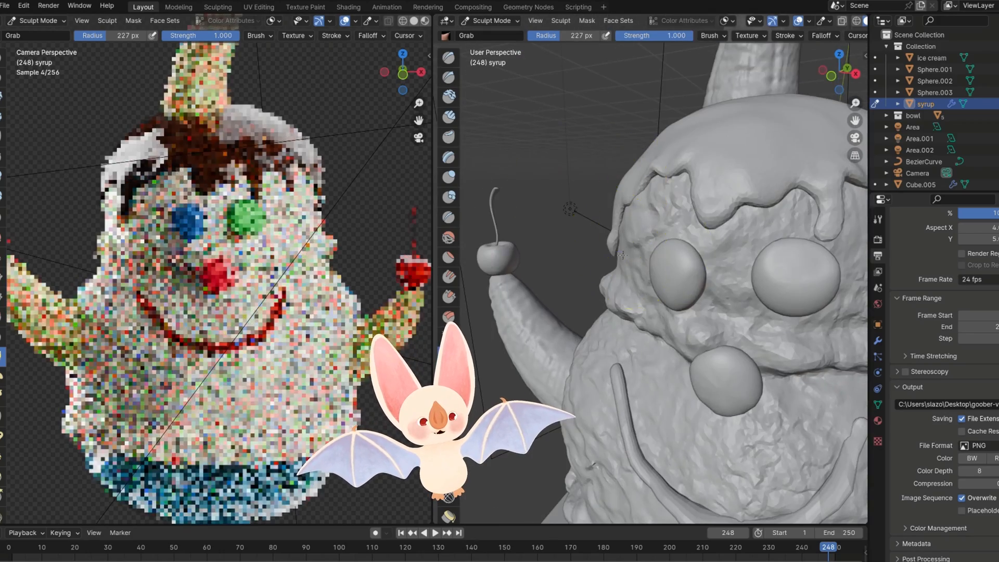
mouse_move(642, 194)
middle_mouse_down()
mouse_move(697, 211)
mouse_move(572, 219)
middle_mouse_up()
key("ctrl+z")
Set the Smooth brush strength to 0.355 and smooth the syrup's edge above the blue eye
scroll(713, 189, "up", 4)
key("shift+s")
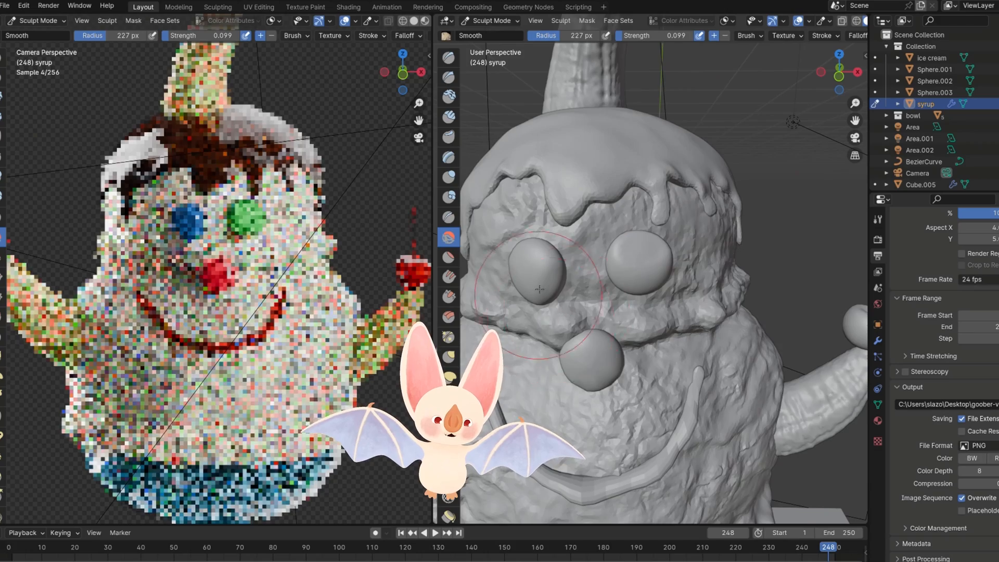
middle_click_drag(540, 289, 590, 297, "shift")
left_click_drag(636, 35, 659, 35)
mouse_move(564, 181)
left_mouse_down()
mouse_move(577, 184)
mouse_move(511, 227)
left_mouse_up()
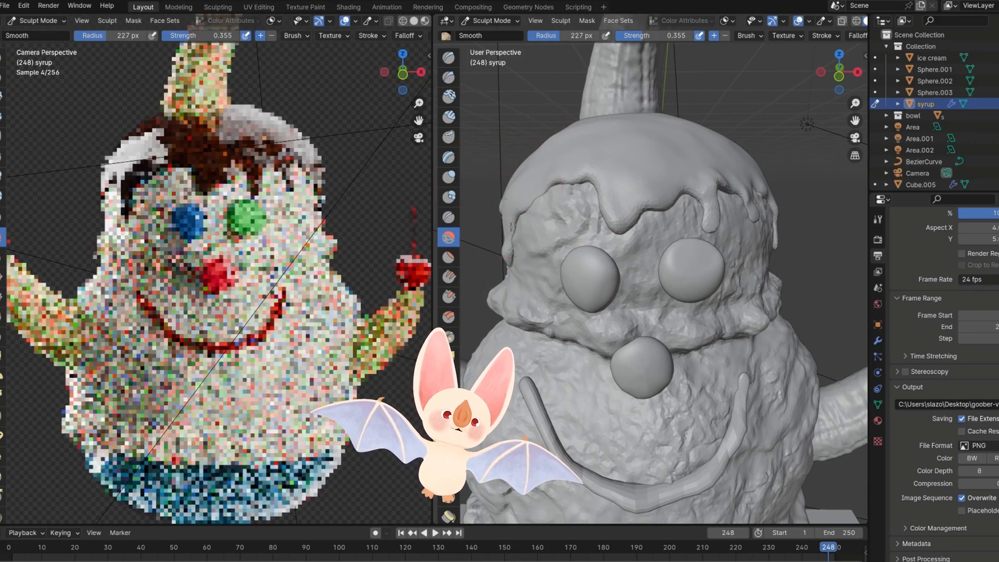
key("g")
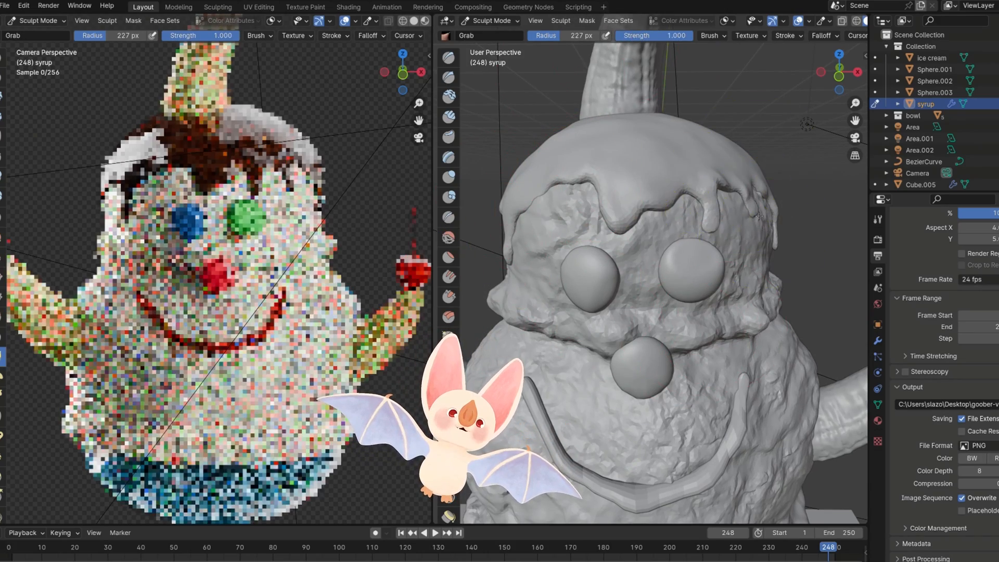
scroll(750, 263, "up", 1)
mouse_move(698, 255)
middle_mouse_down()
mouse_move(631, 217)
mouse_move(546, 193)
mouse_move(612, 191)
middle_mouse_up()
key("shift+s")
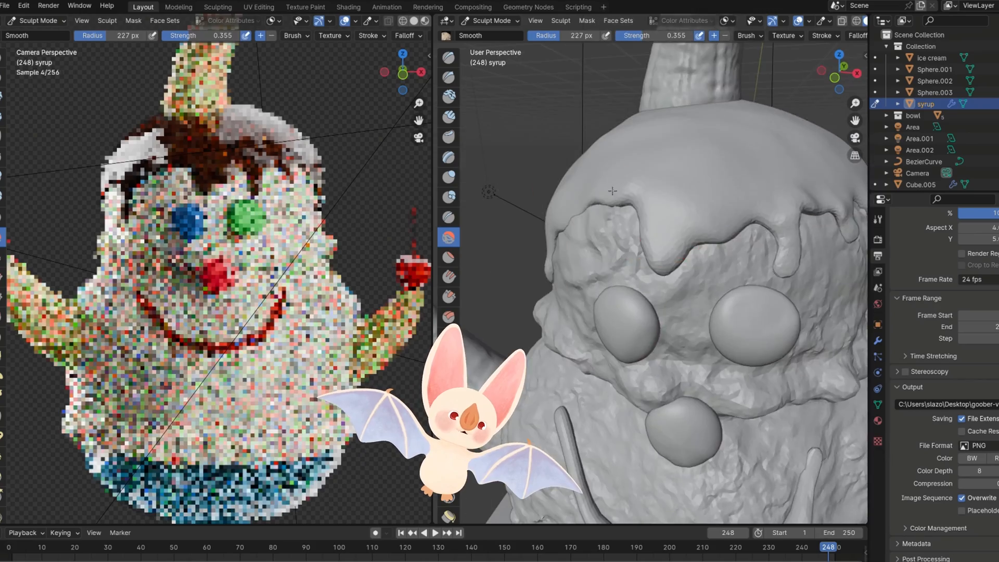
scroll(613, 191, "down", 7)
scroll(412, 204, "down", 4)
middle_click_drag(645, 250, 641, 230, "shift")
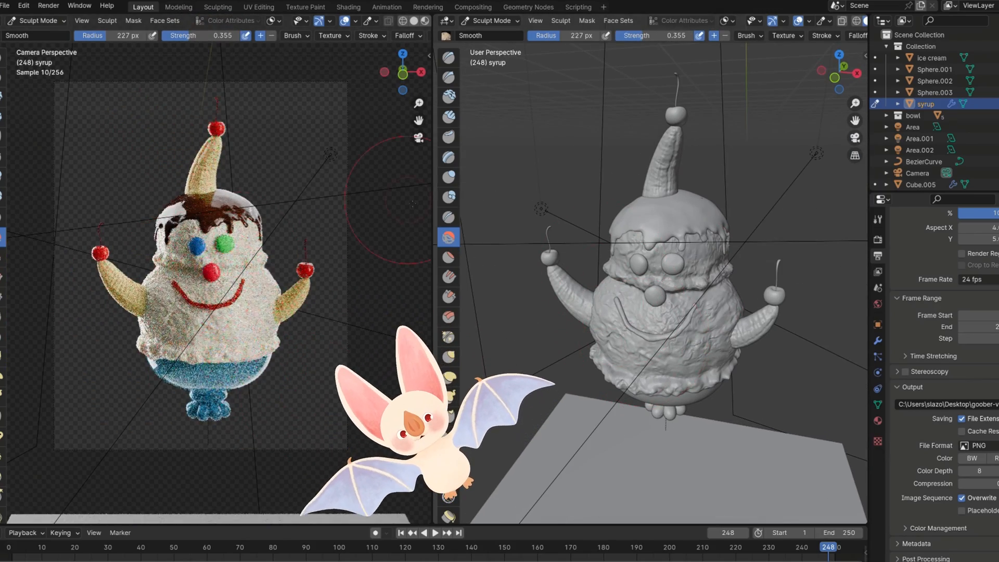
Return the syrup to Object Mode and open its material settings
key("Tab")
key("Tab")
left_click(878, 421)
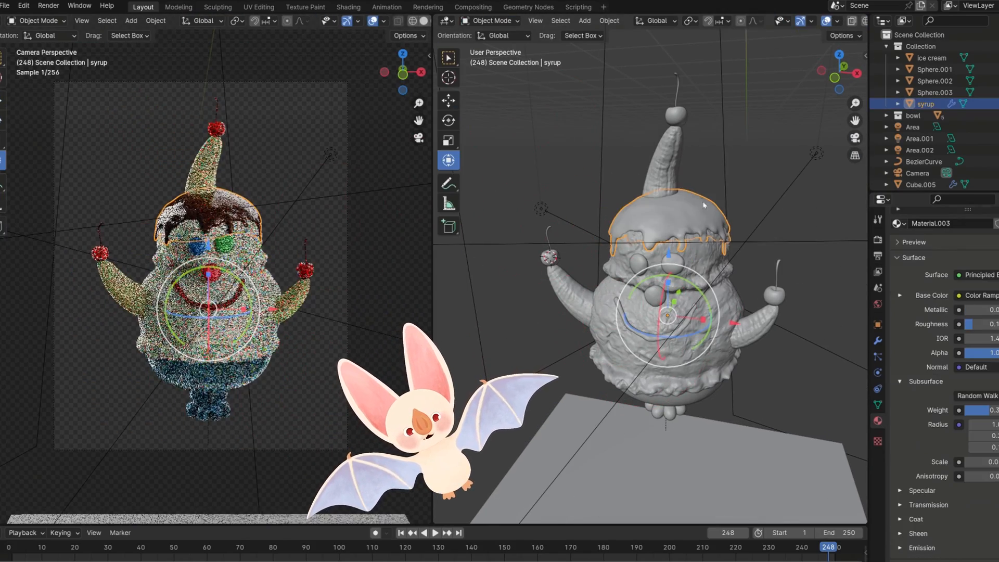
Undo the dome light's X rotation, set its Z rotation to 149° and select the Area.001 light
key("alt+a")
key("n")
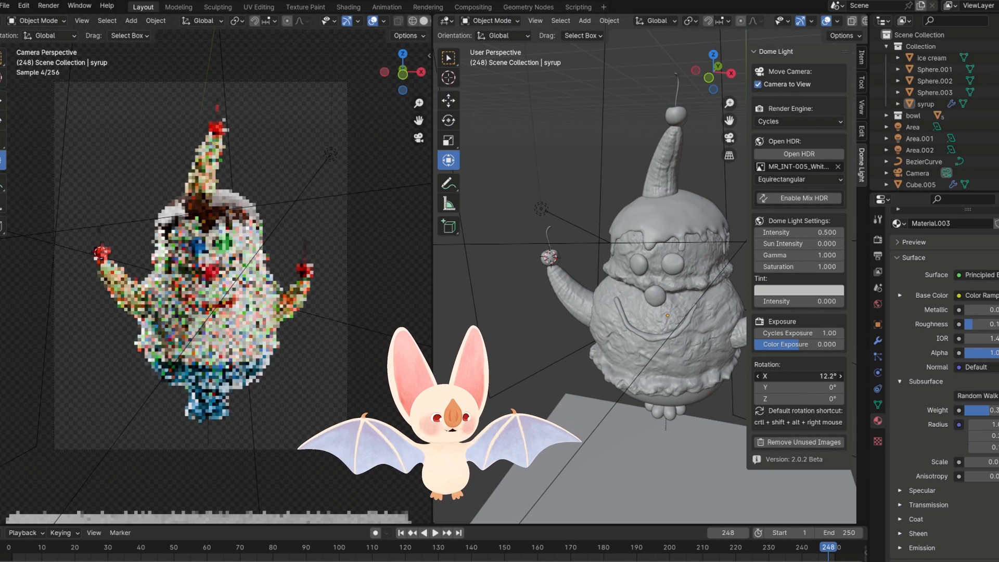
key("ctrl+z")
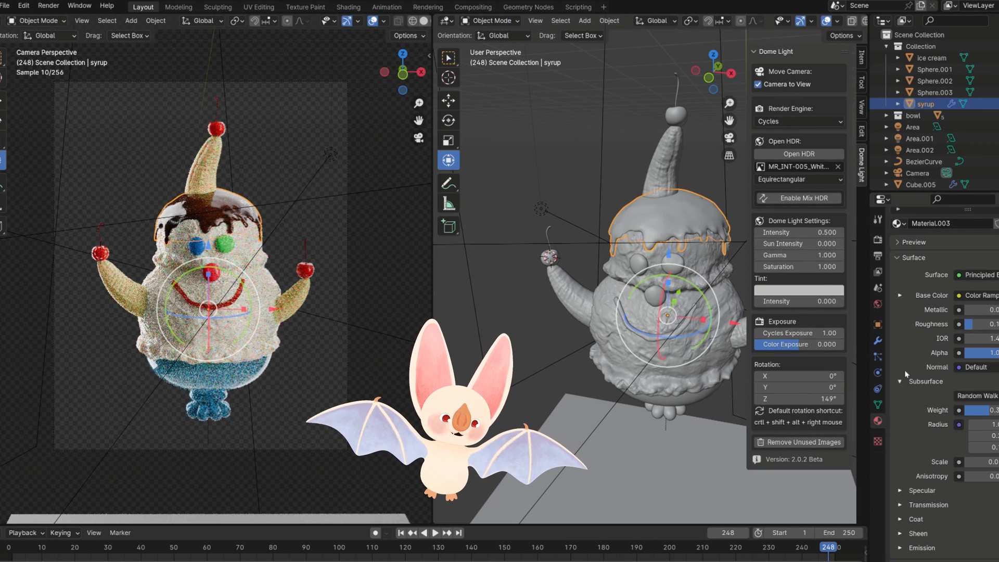
left_click(541, 209)
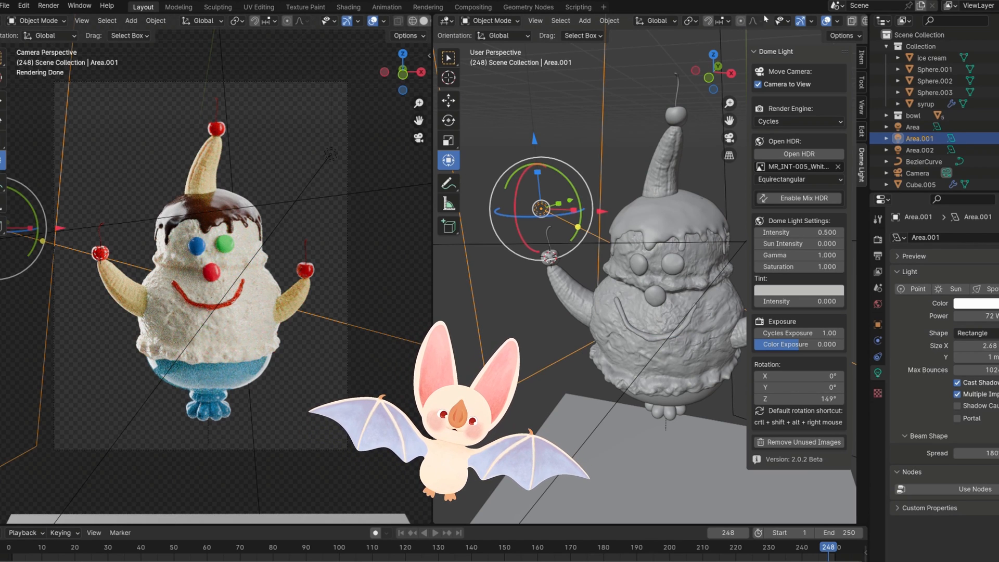
Select the camera and set both the X and Y aspect values of the render output format to 1
left_click(917, 173)
left_click(878, 256)
left_click(977, 290)
type("1")
key("Tab")
type("1")
key("Return")
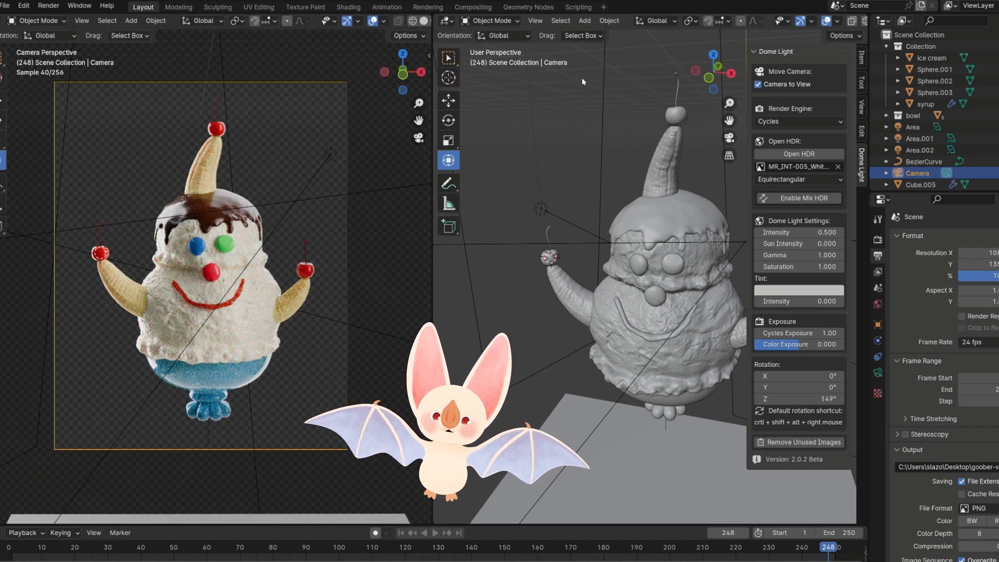
Move the Area.001 light in closer to the character's head and select the Area light
scroll(920, 109, "down", 3)
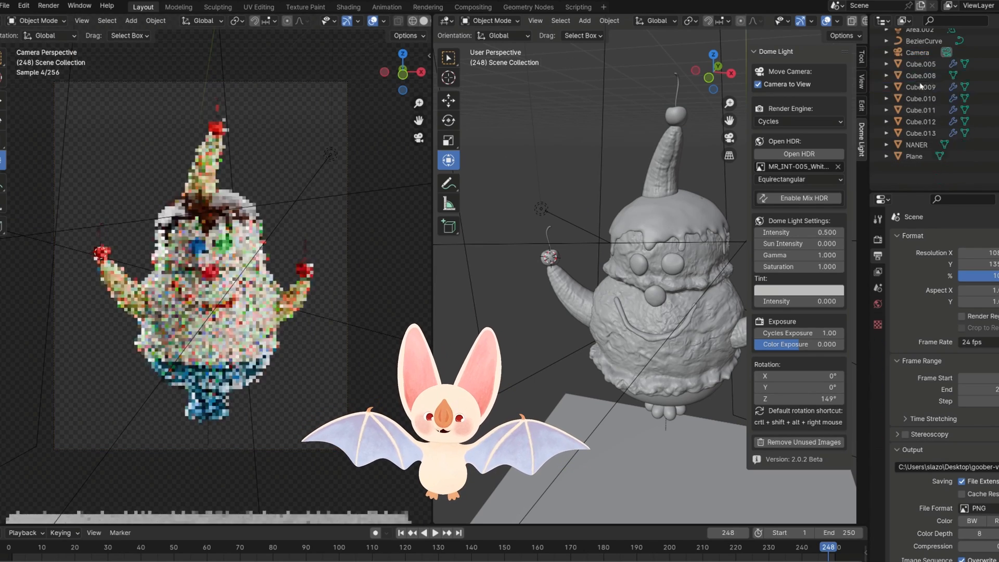
left_click(682, 120)
left_click(566, 161)
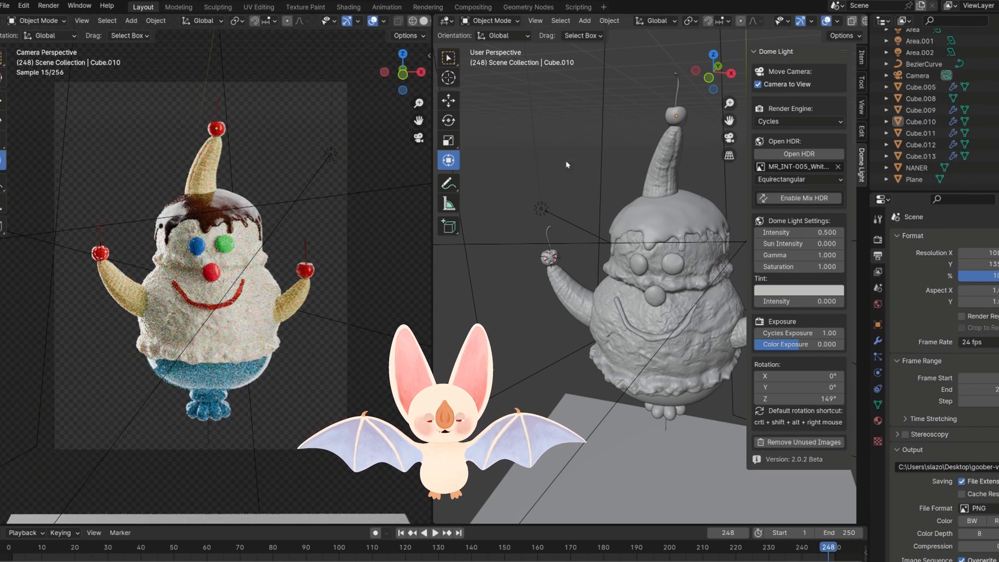
left_click(601, 193)
left_click_drag(563, 202, 622, 185)
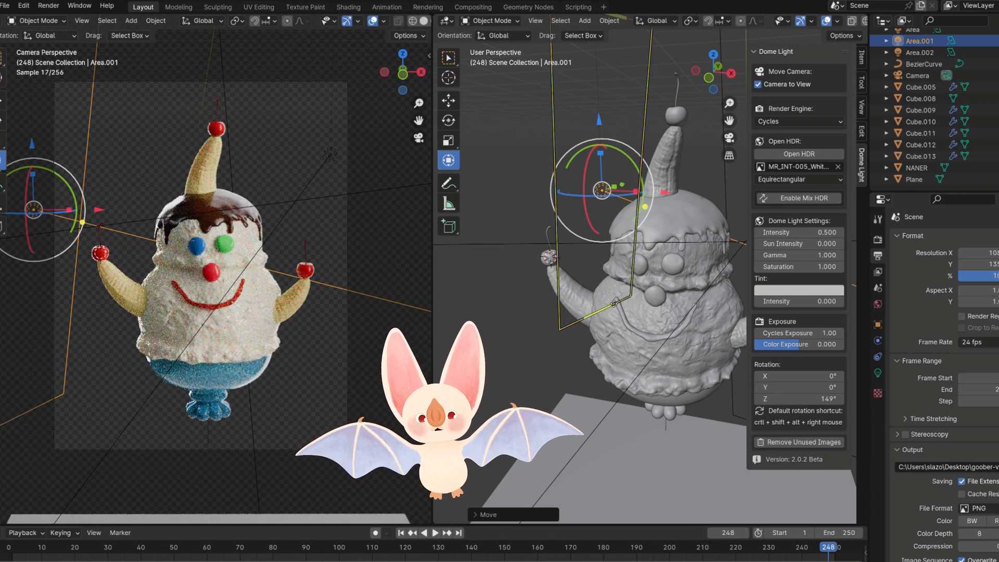
middle_click_drag(541, 276, 568, 308)
scroll(567, 308, "down", 9)
left_click(707, 194)
right_click(708, 194)
left_click(703, 195)
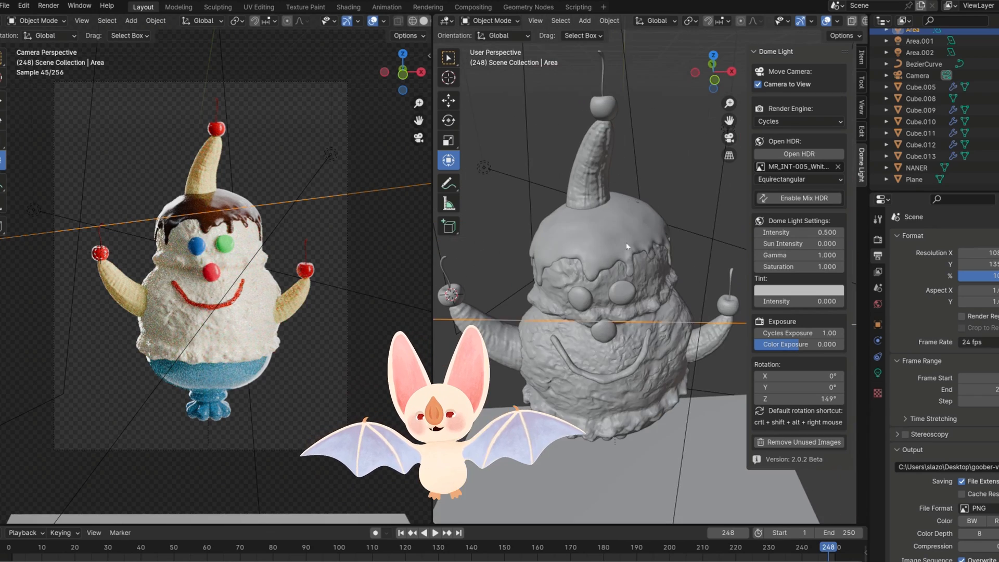
Smooth the syrup's surface and drips at the side of the head with the Smooth brush at 0.355 strength
scroll(549, 251, "up", 5)
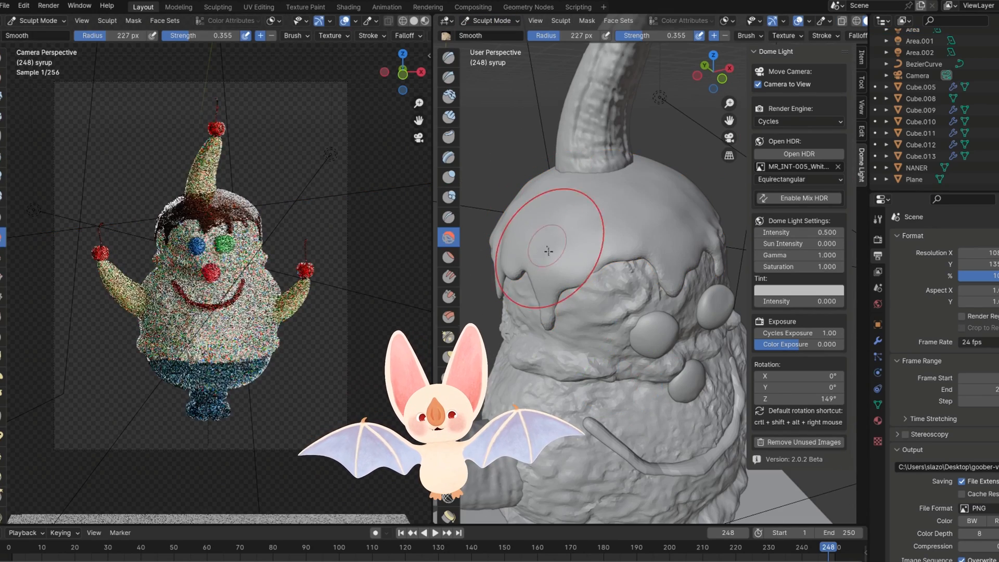
left_click_drag(549, 251, 552, 299, "shift")
middle_click_drag(539, 213, 549, 207)
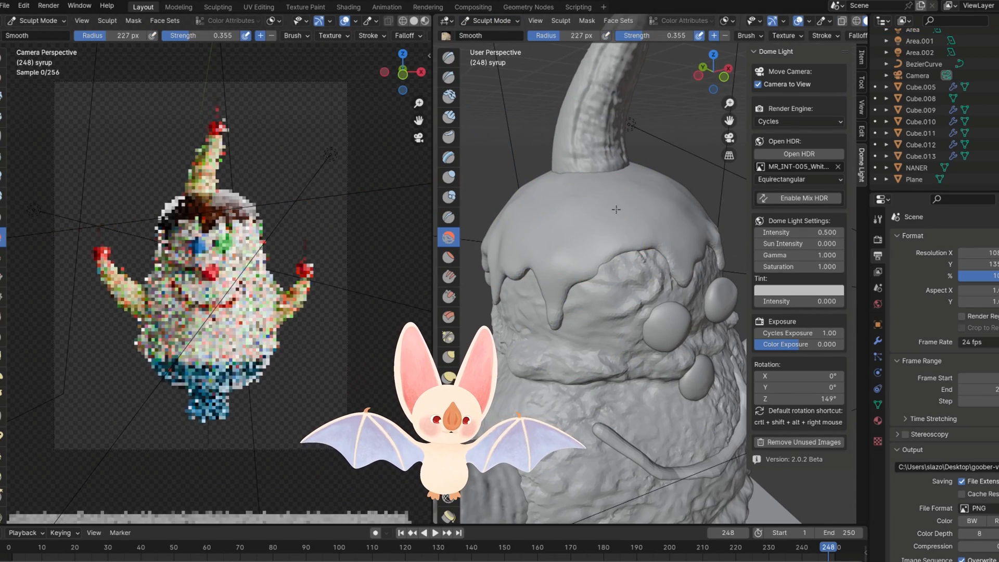
mouse_move(617, 209)
middle_mouse_down()
mouse_move(558, 218)
mouse_move(607, 187)
middle_mouse_up()
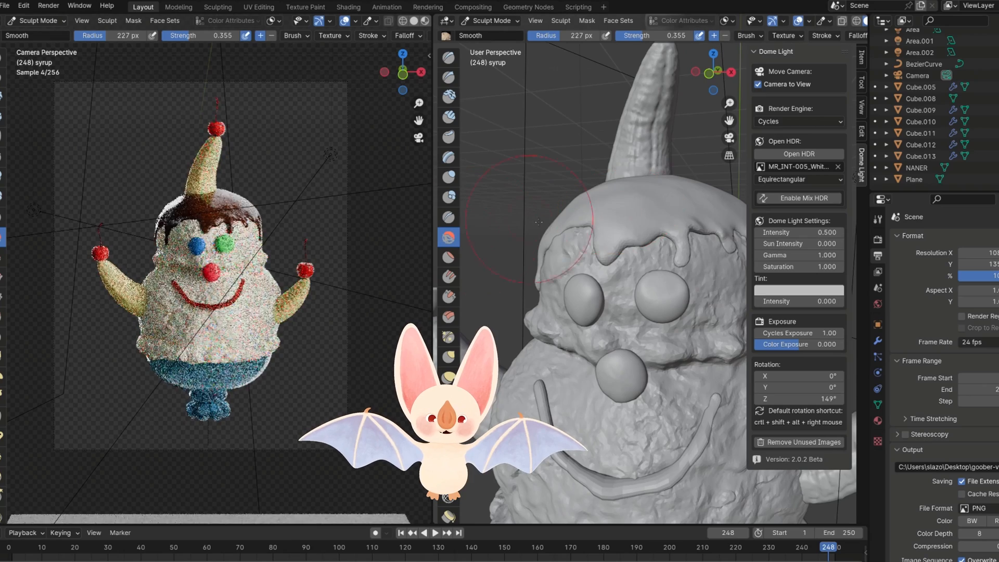
middle_click_drag(539, 222, 577, 243)
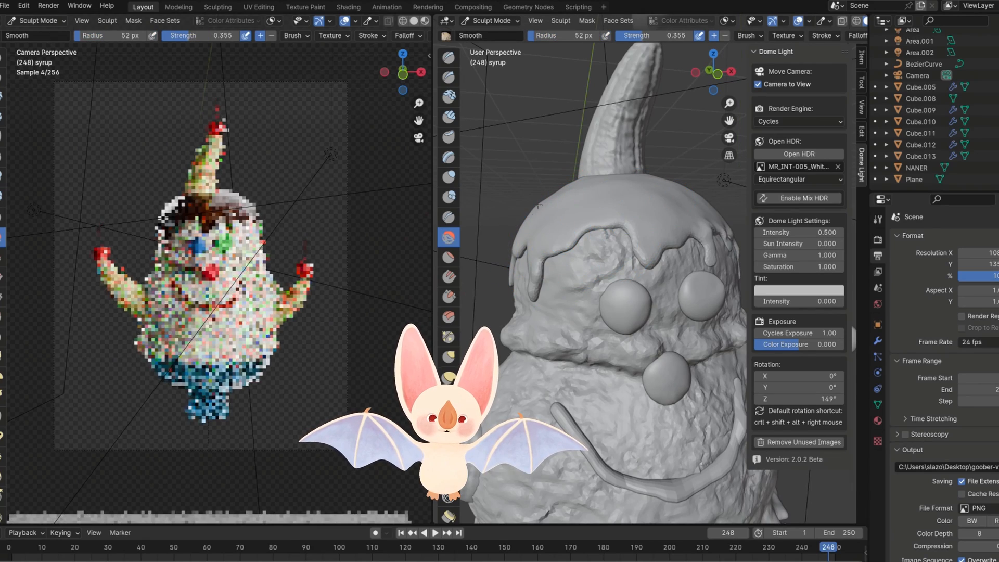
left_click_drag(550, 200, 550, 286, "shift")
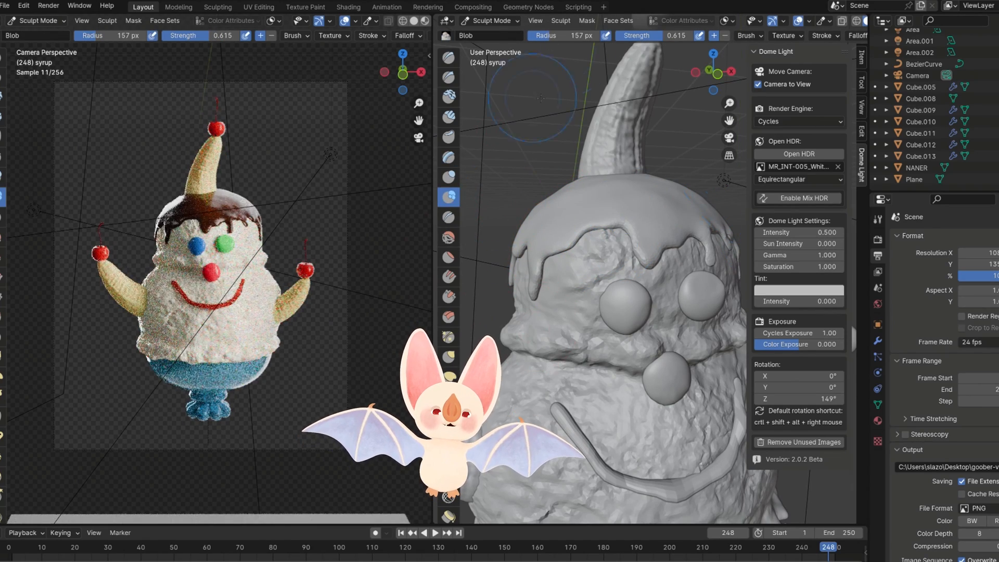
Examine the syrup's edge and drips around the front and both sides of the head
scroll(743, 289, "up", 1)
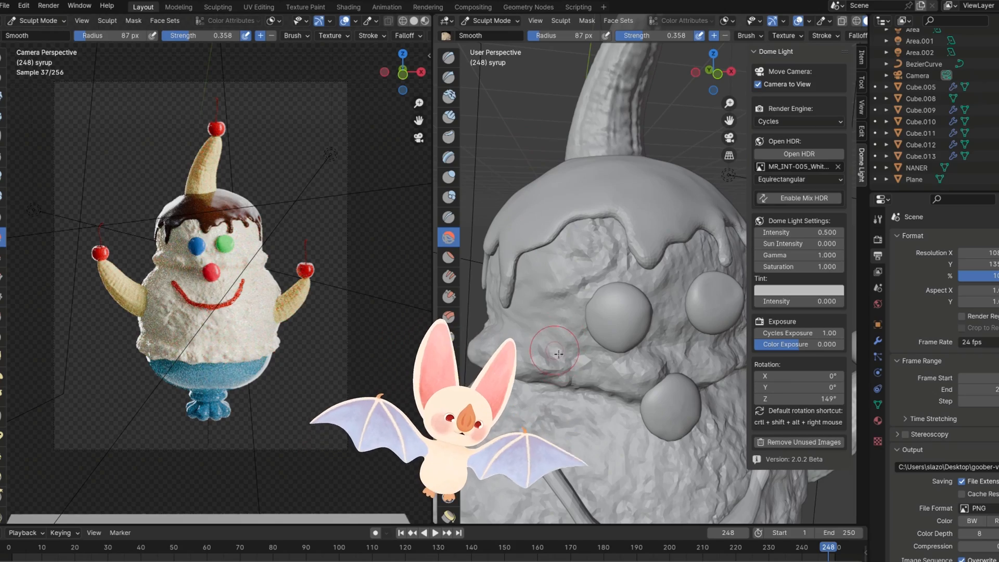
scroll(559, 353, "up", 2)
scroll(559, 354, "down", 6)
scroll(598, 333, "up", 2)
middle_click_drag(599, 333, 667, 323)
key("g")
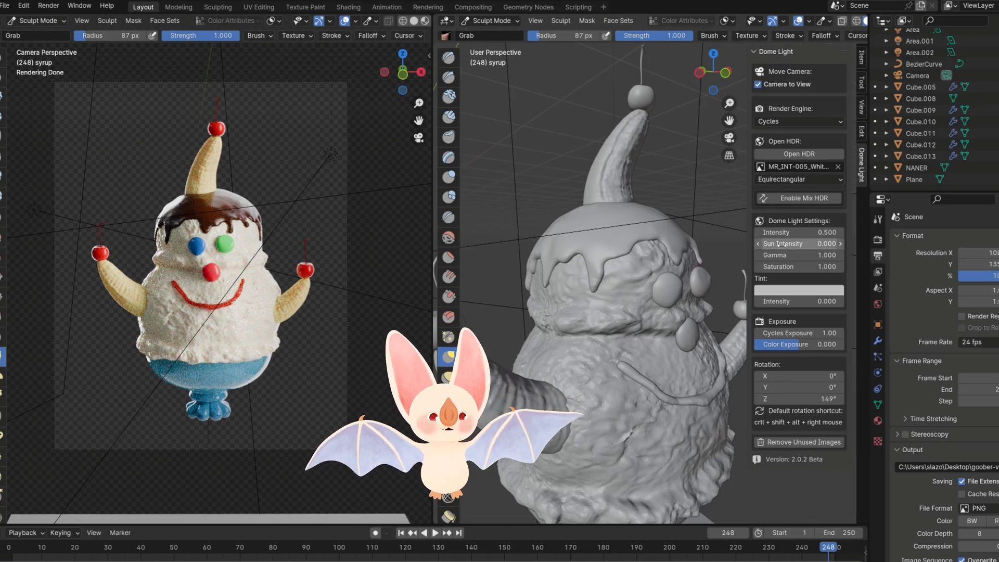
mouse_move(739, 260)
middle_mouse_down()
mouse_move(594, 267)
mouse_move(710, 279)
middle_mouse_up()
scroll(599, 266, "up", 2)
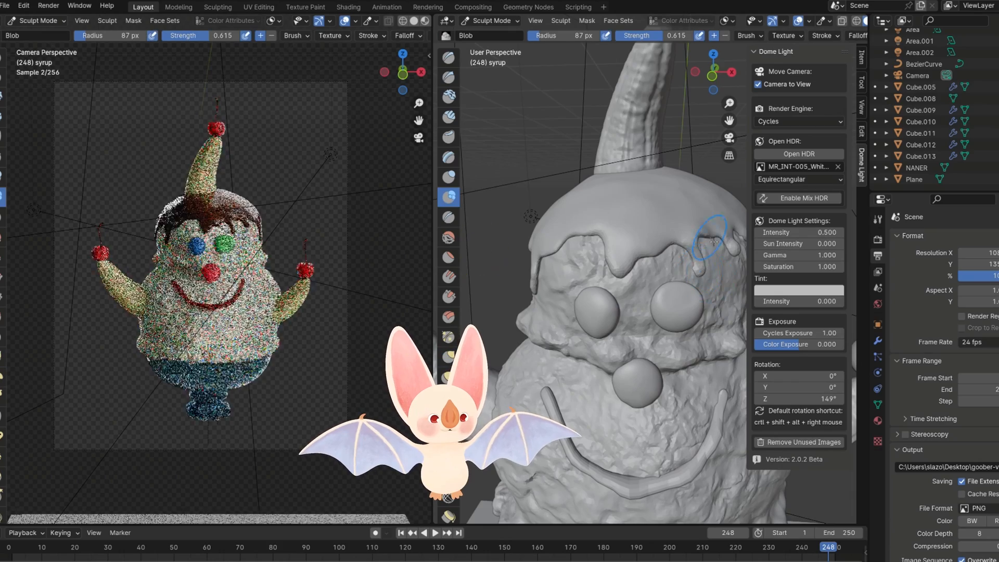
middle_click_drag(714, 242, 578, 250)
key("g")
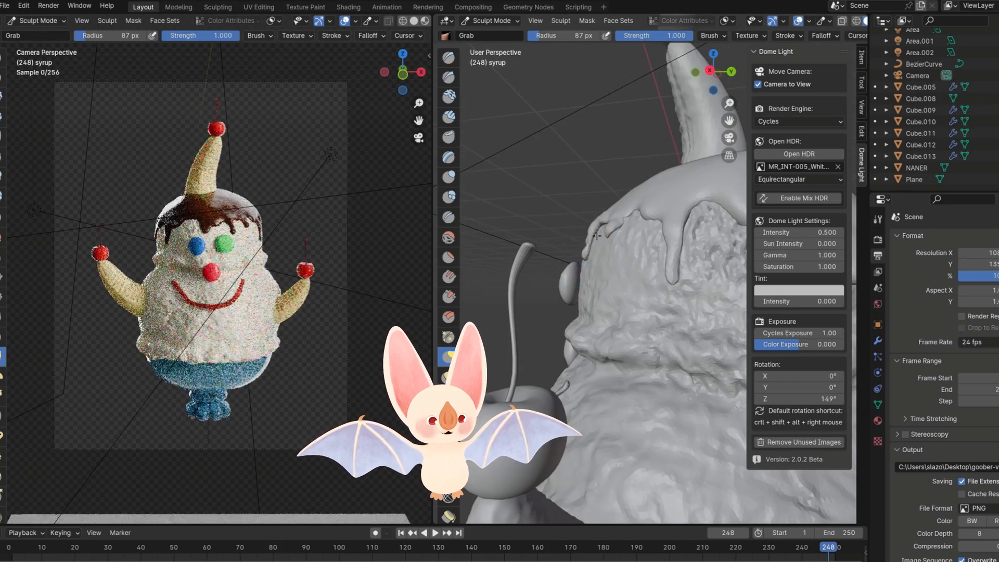
Thicken the syrup drip beside the blue eye with Inflate/Deflate at 0.771 strength and reshape it with the Grab brush
mouse_move(552, 291)
middle_mouse_down()
mouse_move(669, 313)
mouse_move(671, 299)
mouse_move(586, 314)
middle_mouse_up()
key("i")
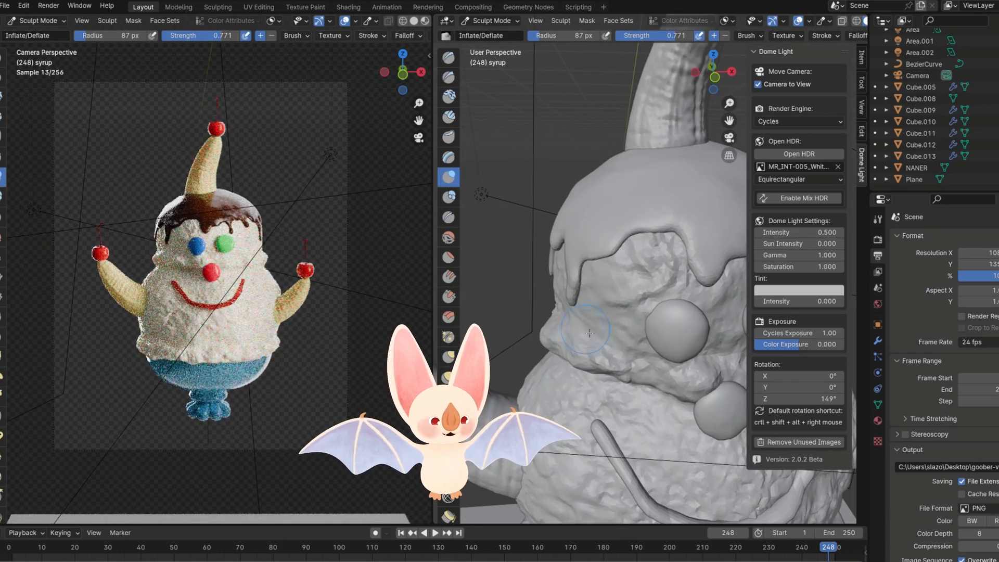
left_click_drag(585, 315, 580, 307)
mouse_move(580, 307)
middle_mouse_down()
mouse_move(609, 312)
mouse_move(614, 289)
mouse_move(559, 286)
mouse_move(580, 281)
middle_mouse_up()
key("g")
left_click_drag(580, 281, 578, 285)
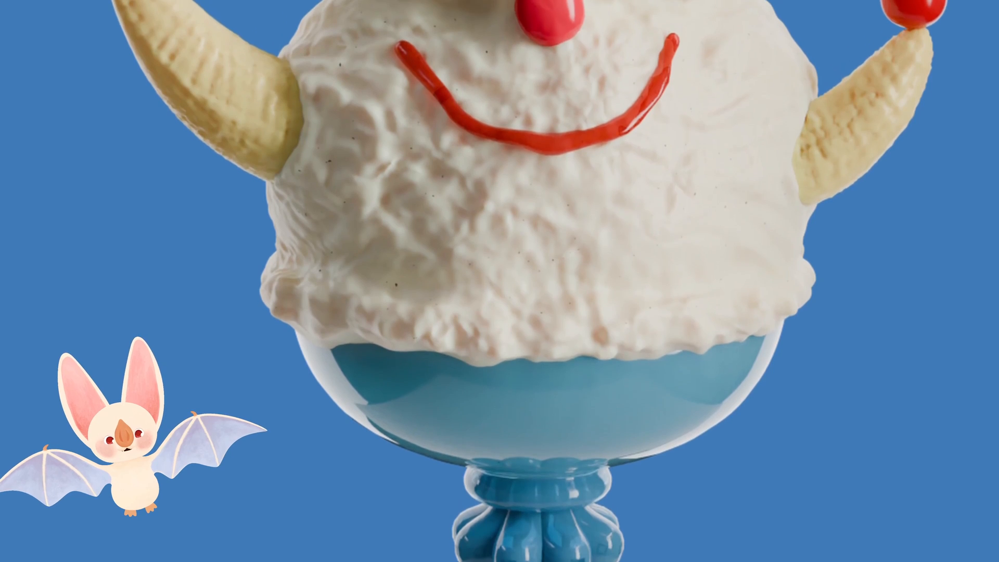